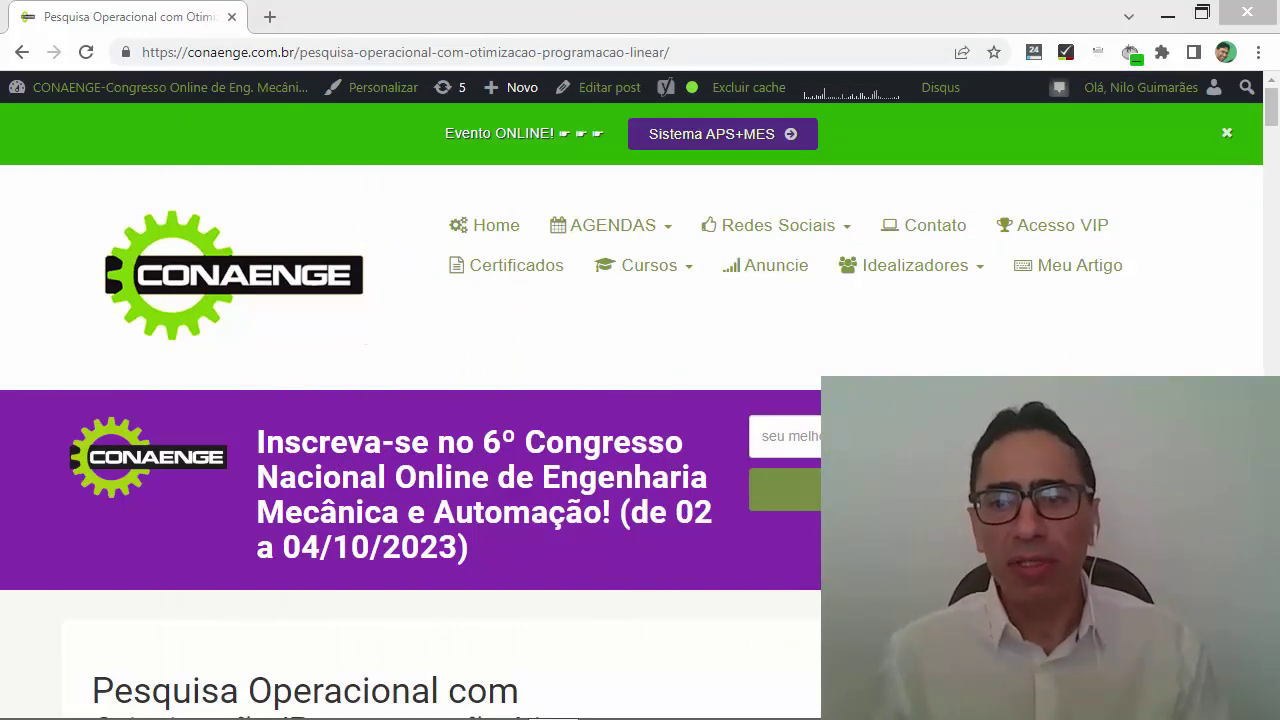
Scroll the article past the videos and circles diagram to the graphical-method GeoGebra applet.
scroll(575, 690, "down", 5)
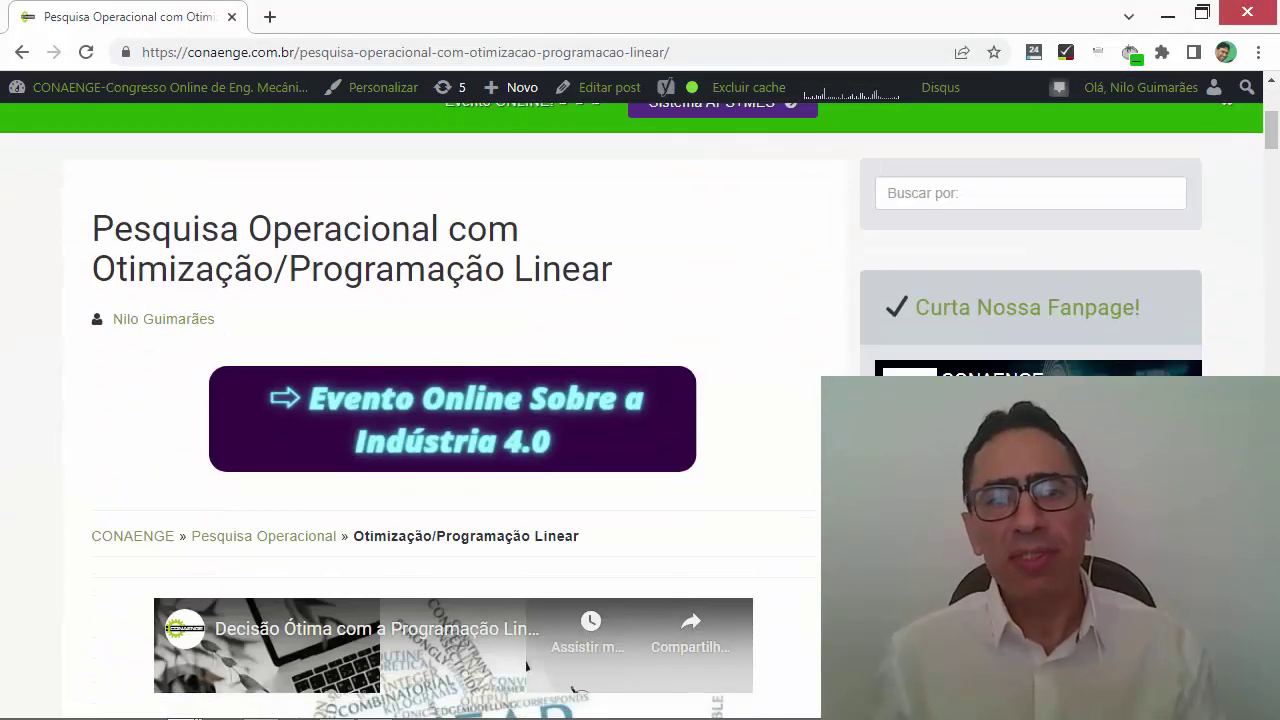
scroll(780, 370, "down", 1)
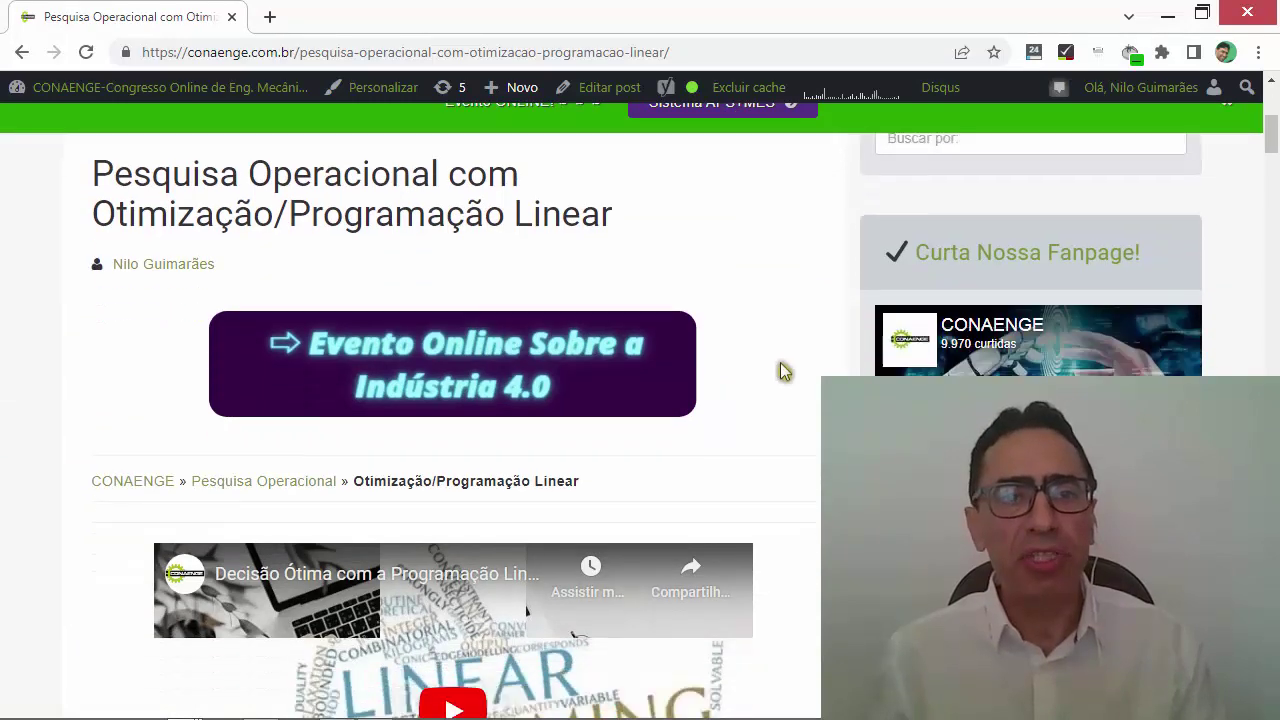
scroll(780, 370, "up", 1)
scroll(783, 370, "down", 1)
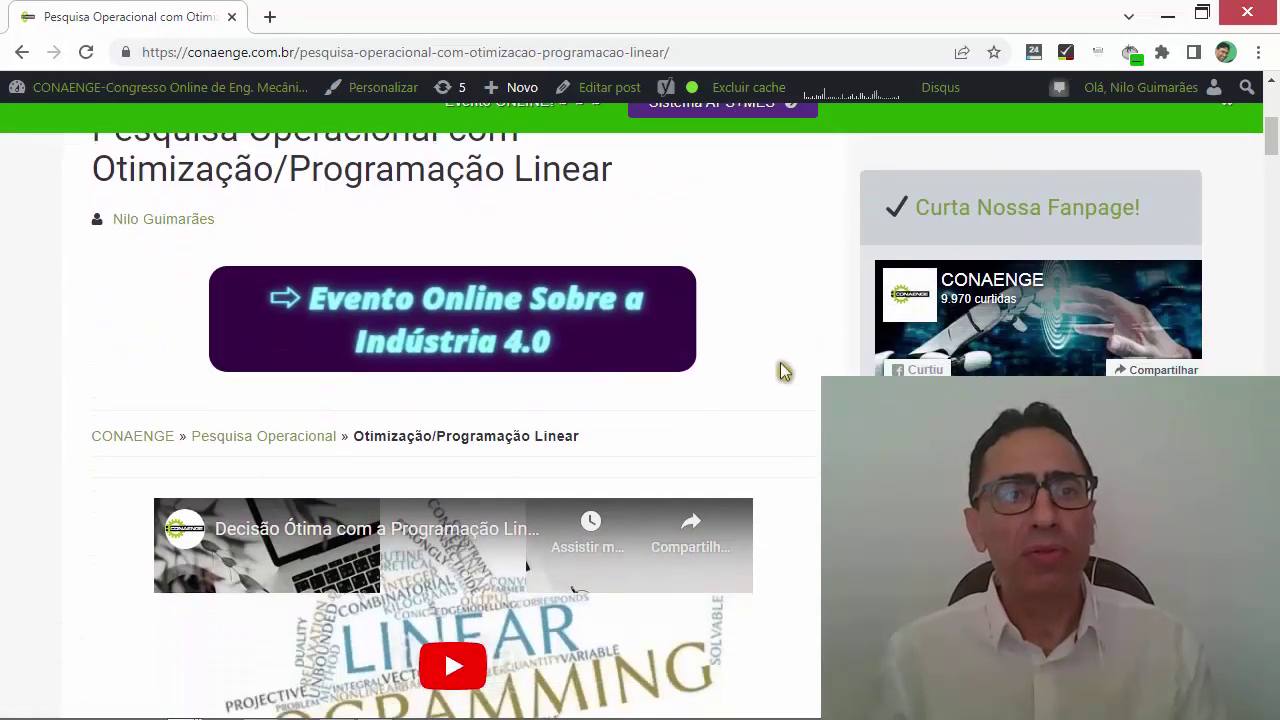
scroll(783, 370, "up", 1)
scroll(783, 370, "down", 2)
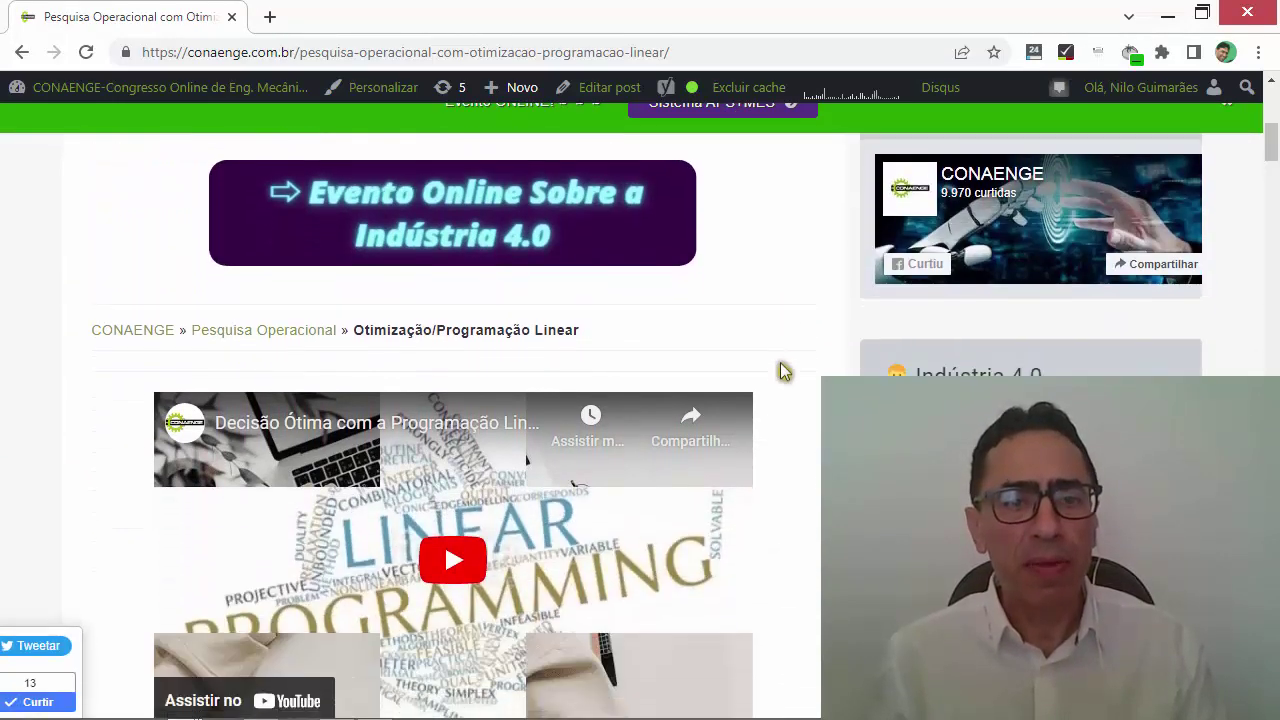
scroll(783, 370, "down", 1)
scroll(783, 371, "down", 1)
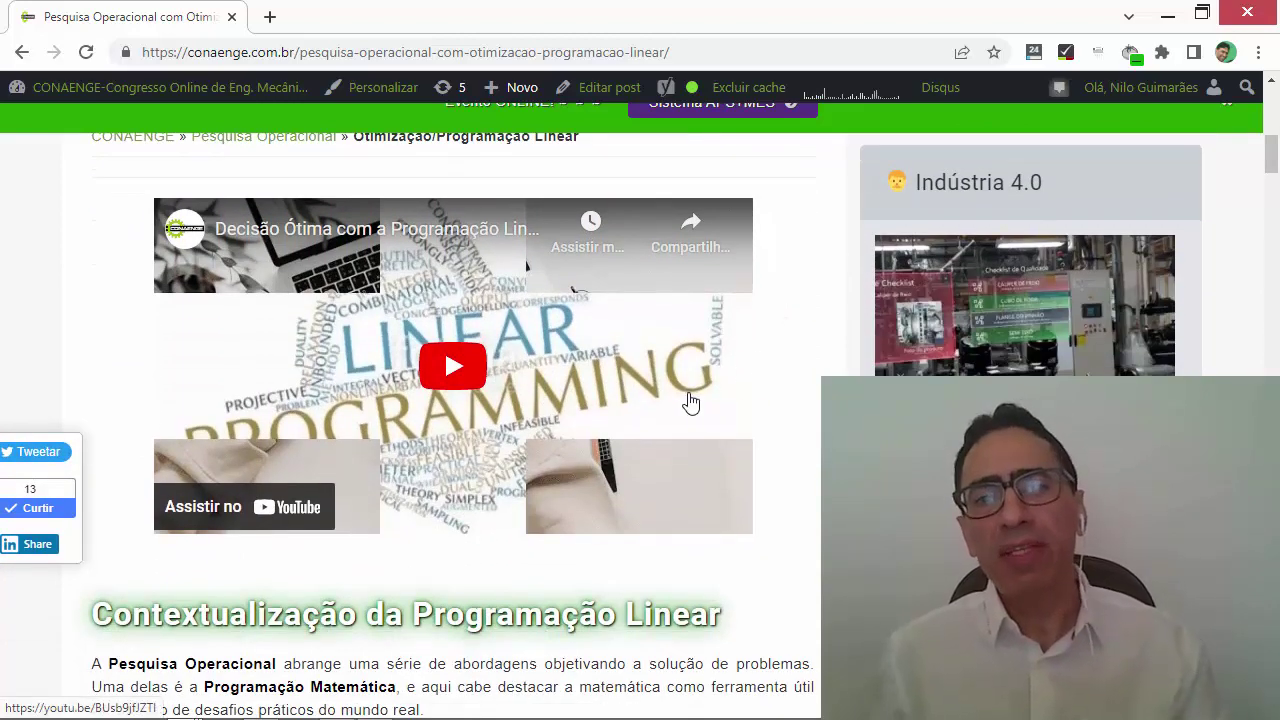
scroll(688, 400, "down", 2)
scroll(688, 398, "down", 2)
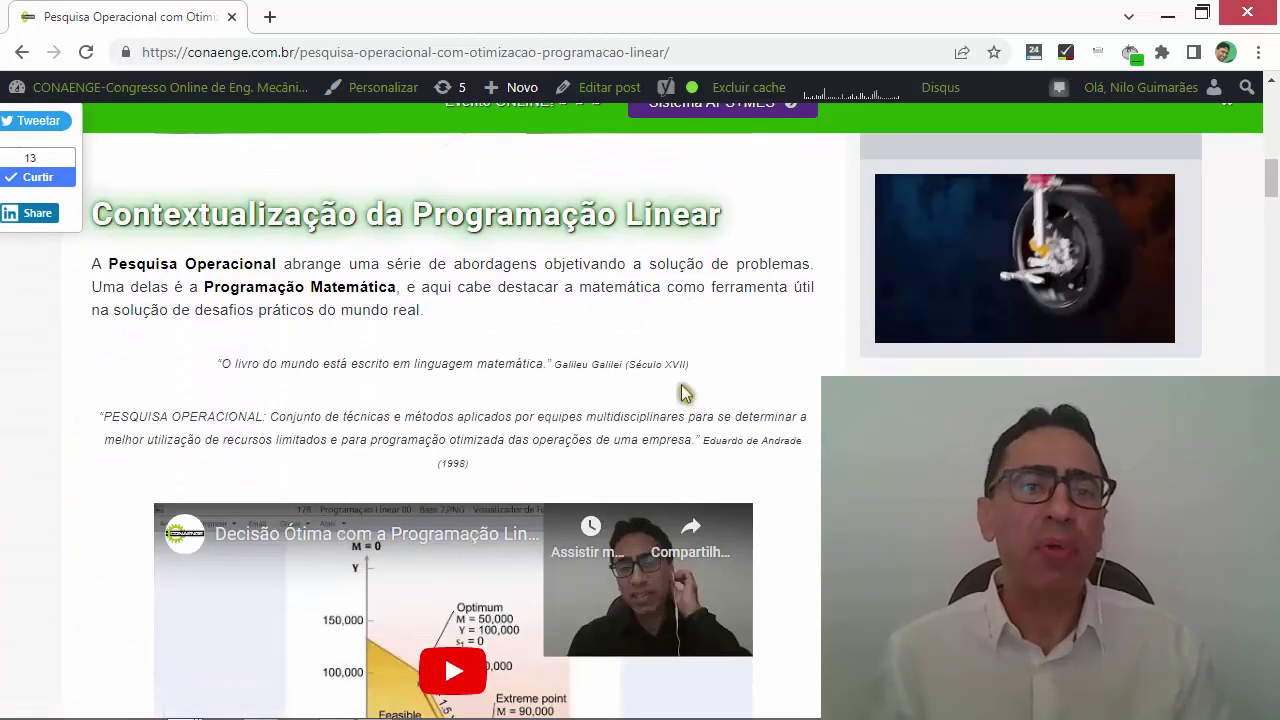
scroll(685, 392, "down", 3)
scroll(691, 397, "down", 1)
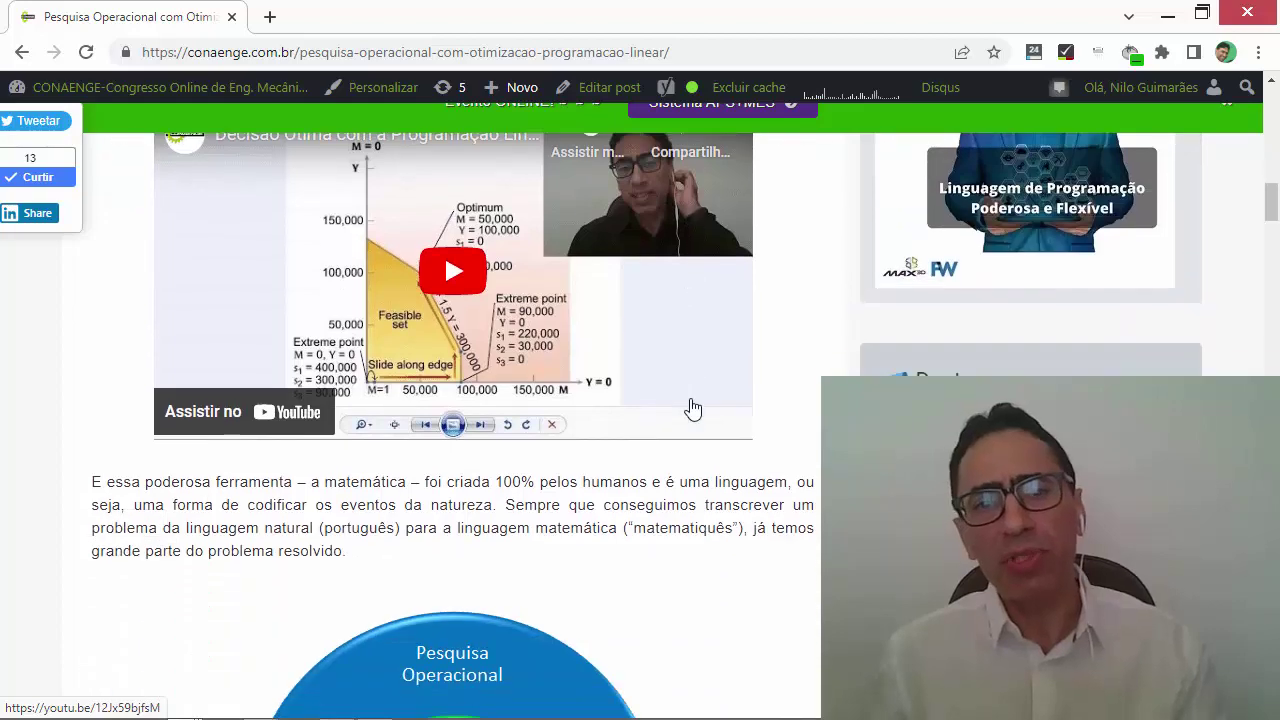
scroll(692, 408, "down", 1)
scroll(692, 407, "down", 2)
scroll(692, 406, "down", 1)
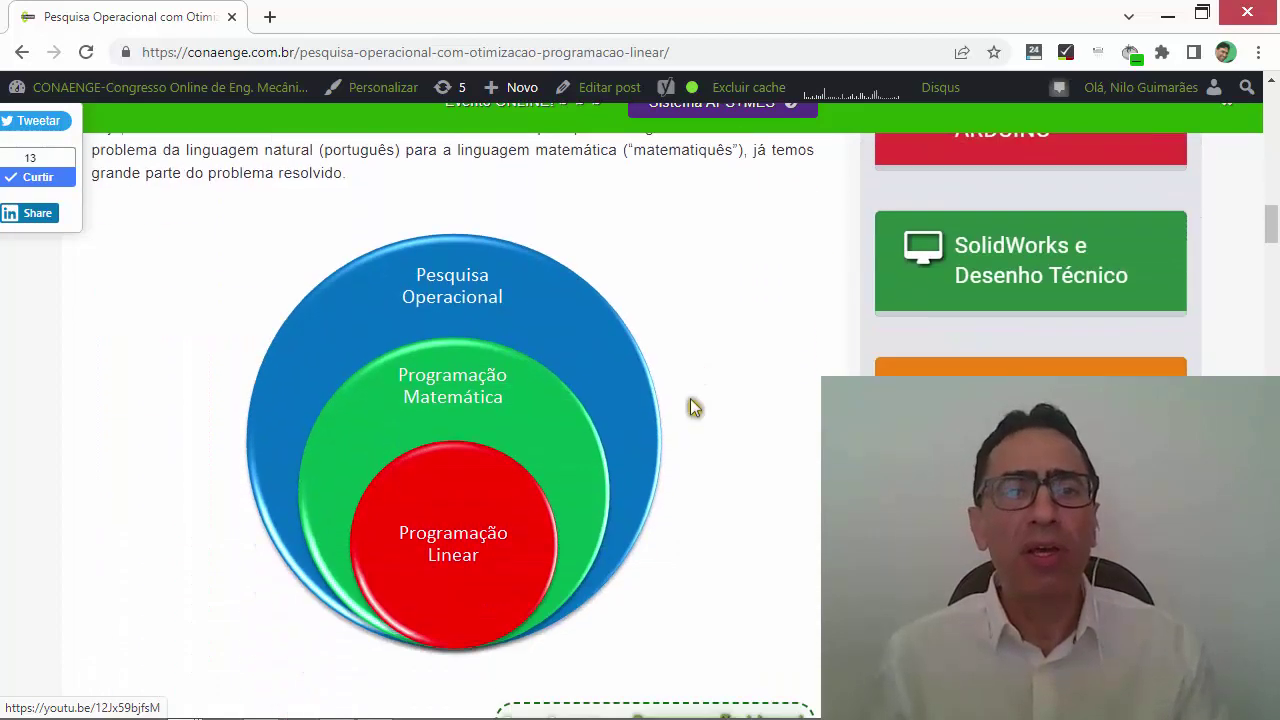
scroll(692, 407, "down", 1)
scroll(692, 407, "down", 2)
scroll(700, 402, "down", 1)
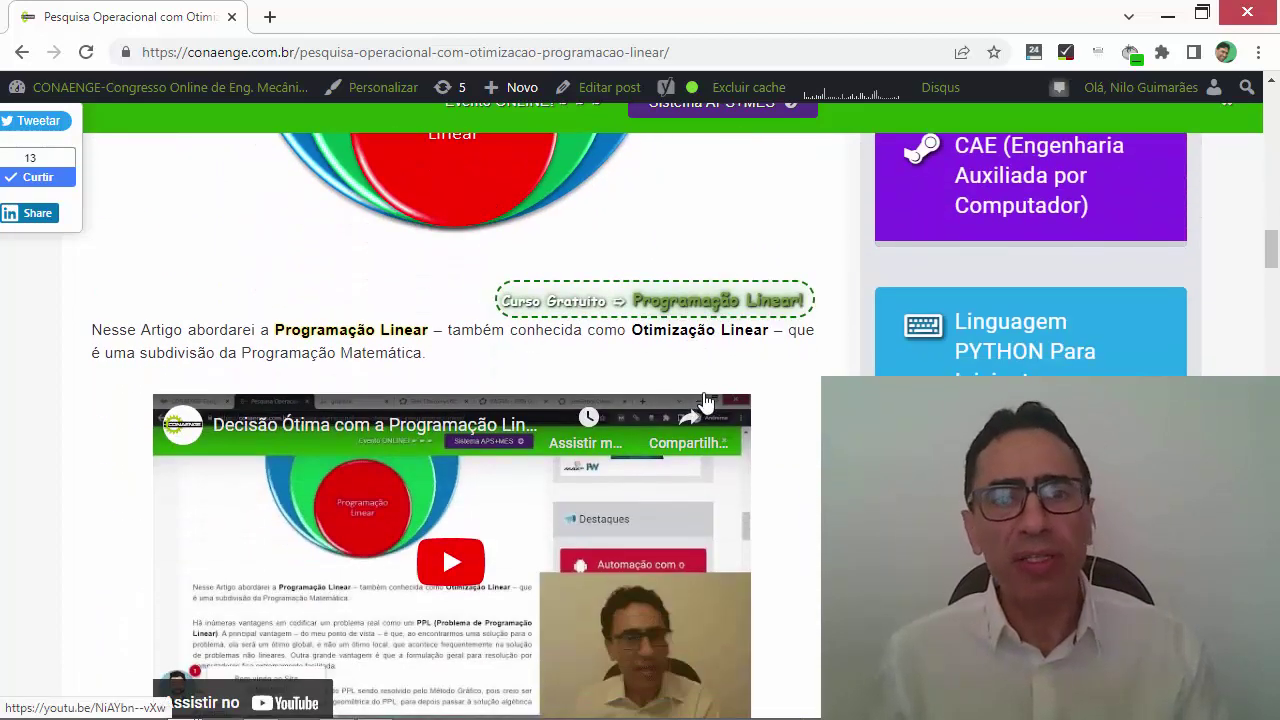
scroll(705, 400, "down", 3)
scroll(705, 392, "down", 2)
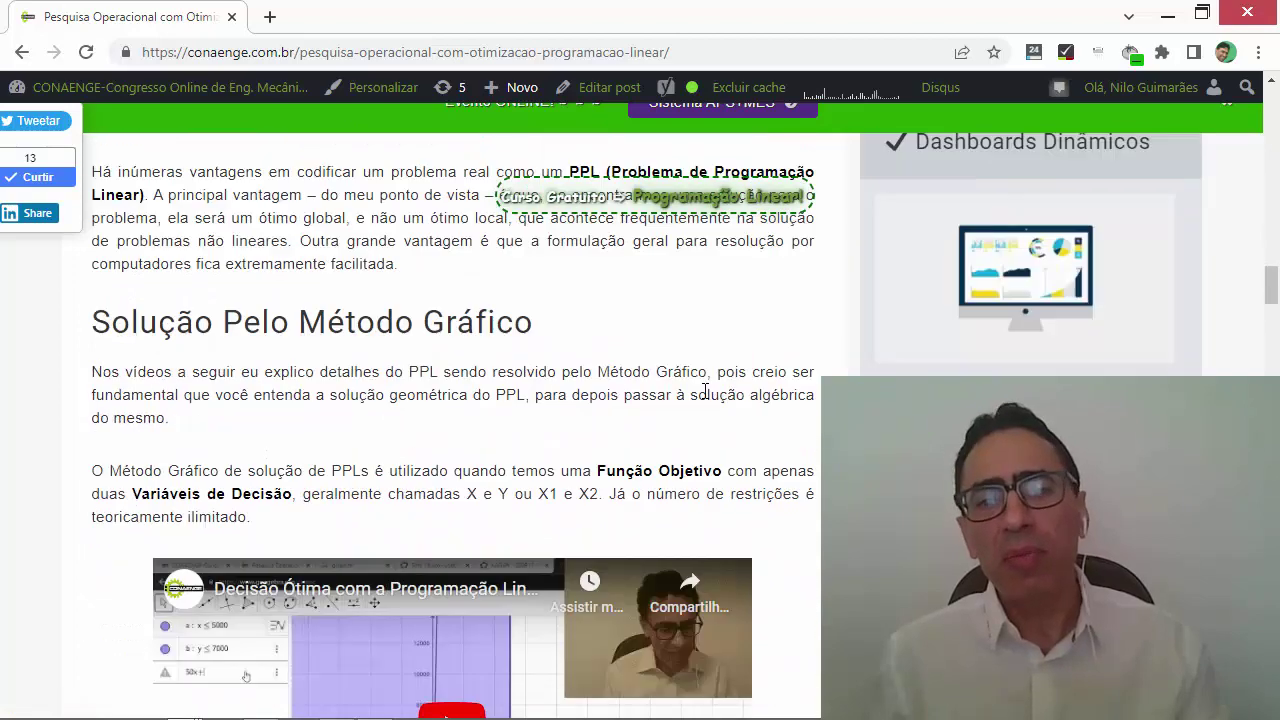
scroll(705, 390, "down", 2)
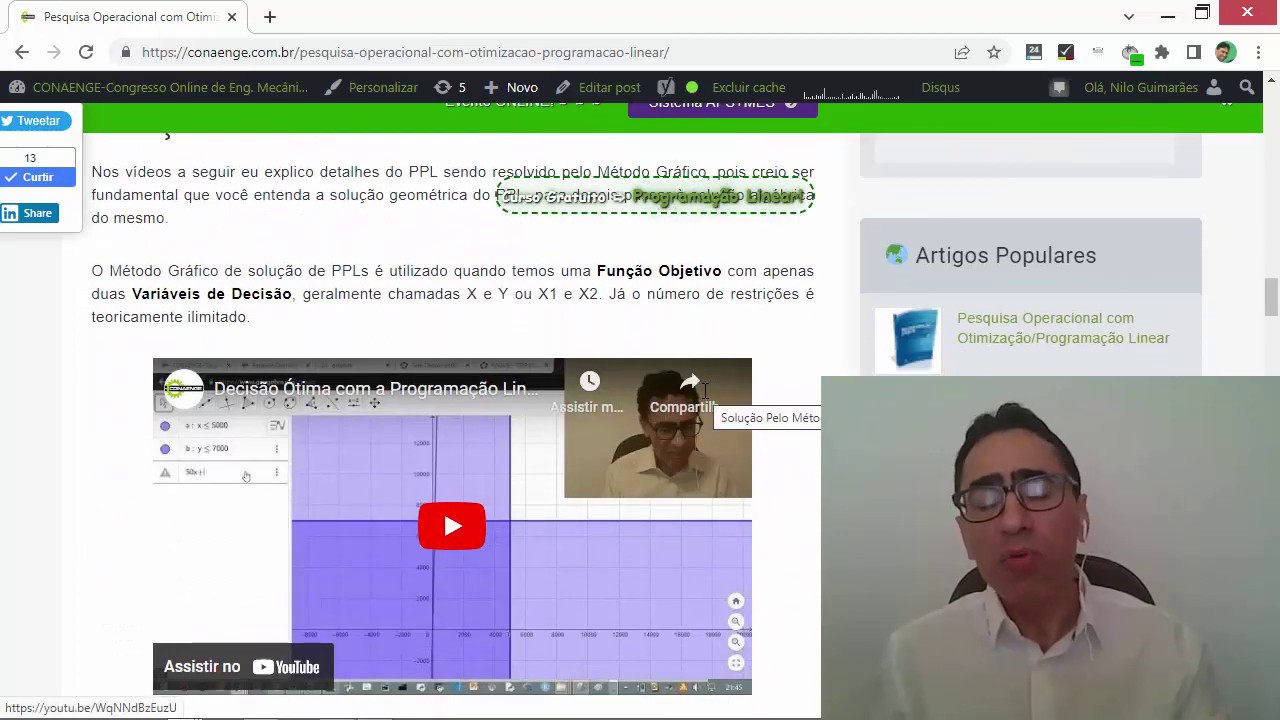
scroll(705, 400, "down", 2)
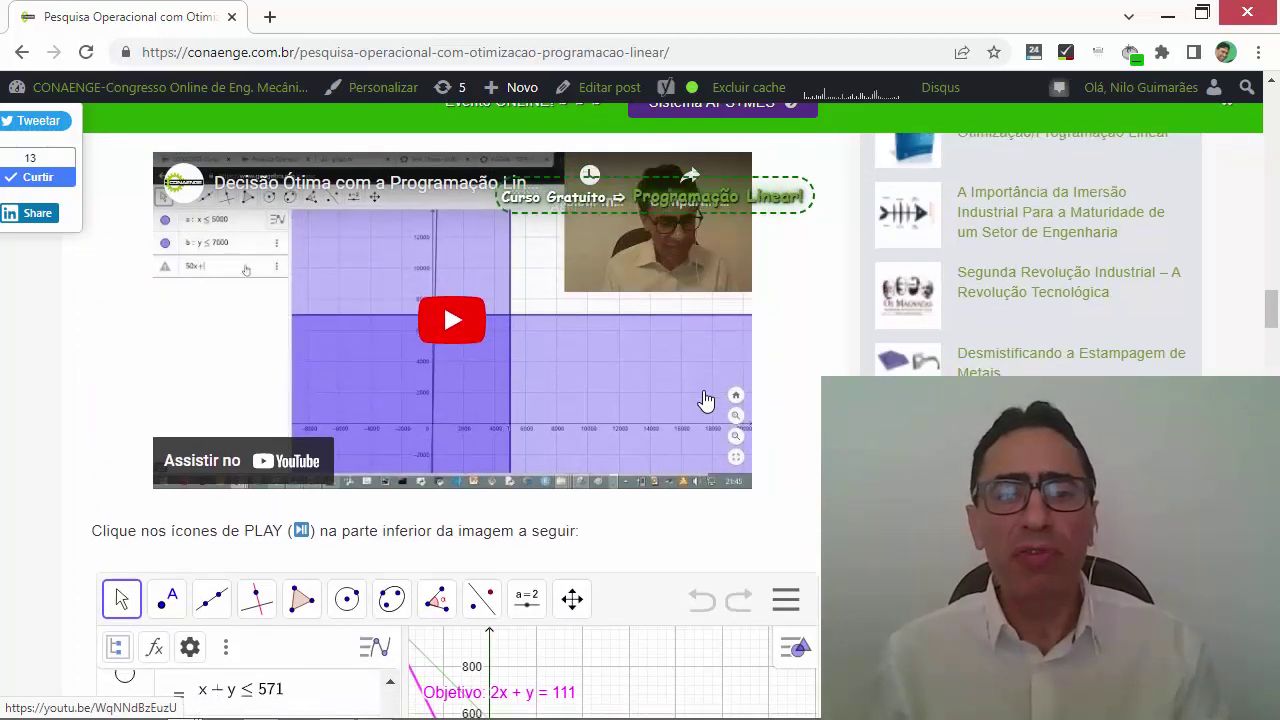
scroll(703, 400, "down", 3)
scroll(703, 400, "down", 1)
Play, then pause the 2x + y objective-line animation, and scroll to the algebraic/computational section.
left_click(428, 657)
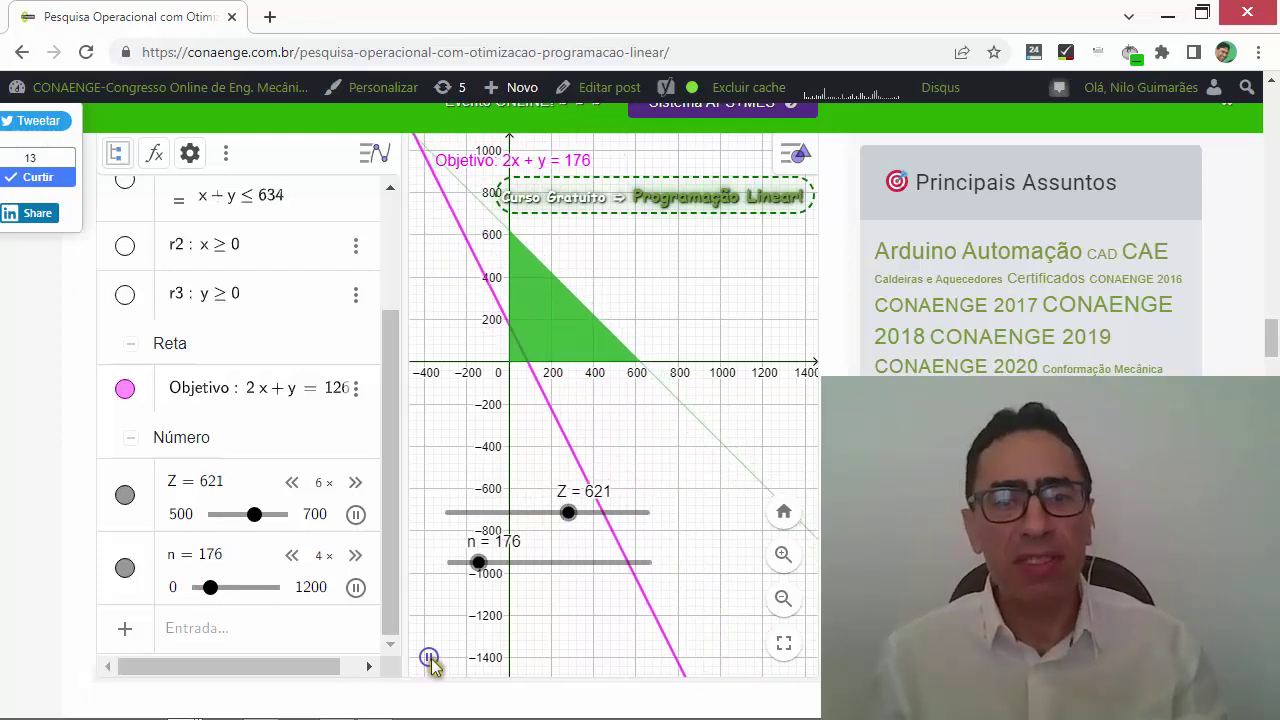
left_click(428, 657)
scroll(430, 660, "down", 1)
scroll(450, 400, "down", 3)
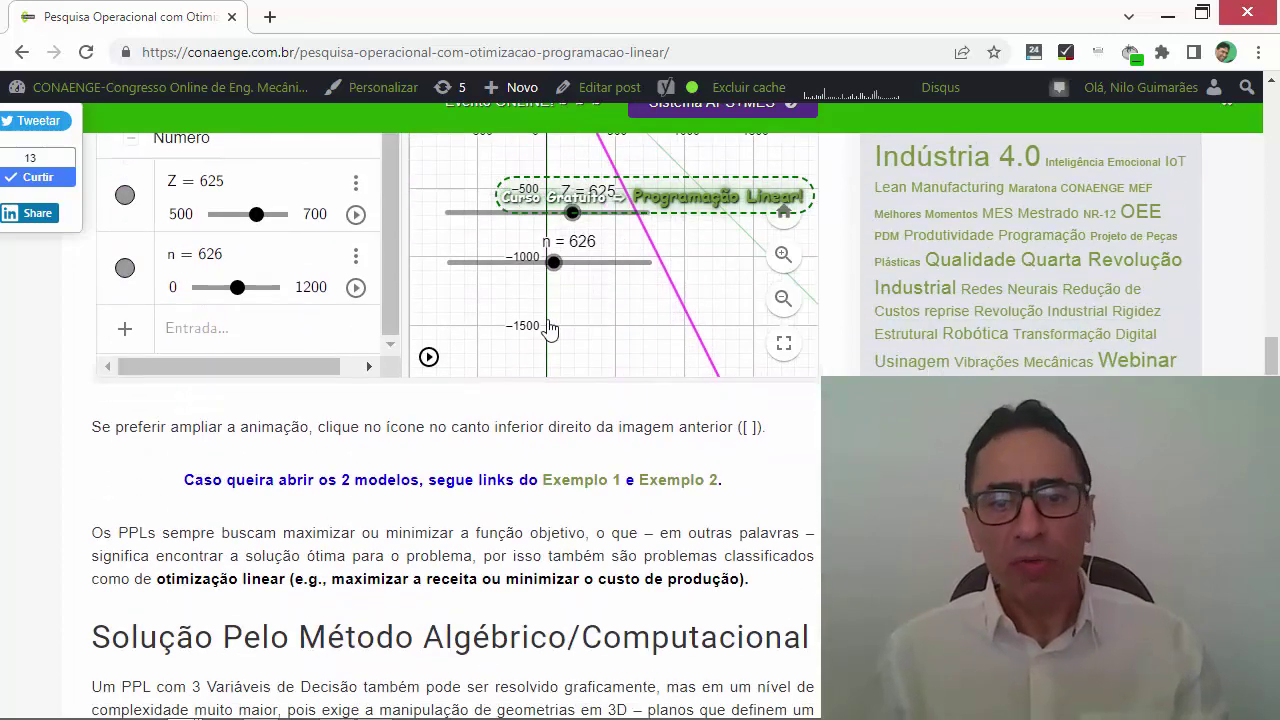
scroll(768, 500, "down", 3)
scroll(750, 470, "down", 1)
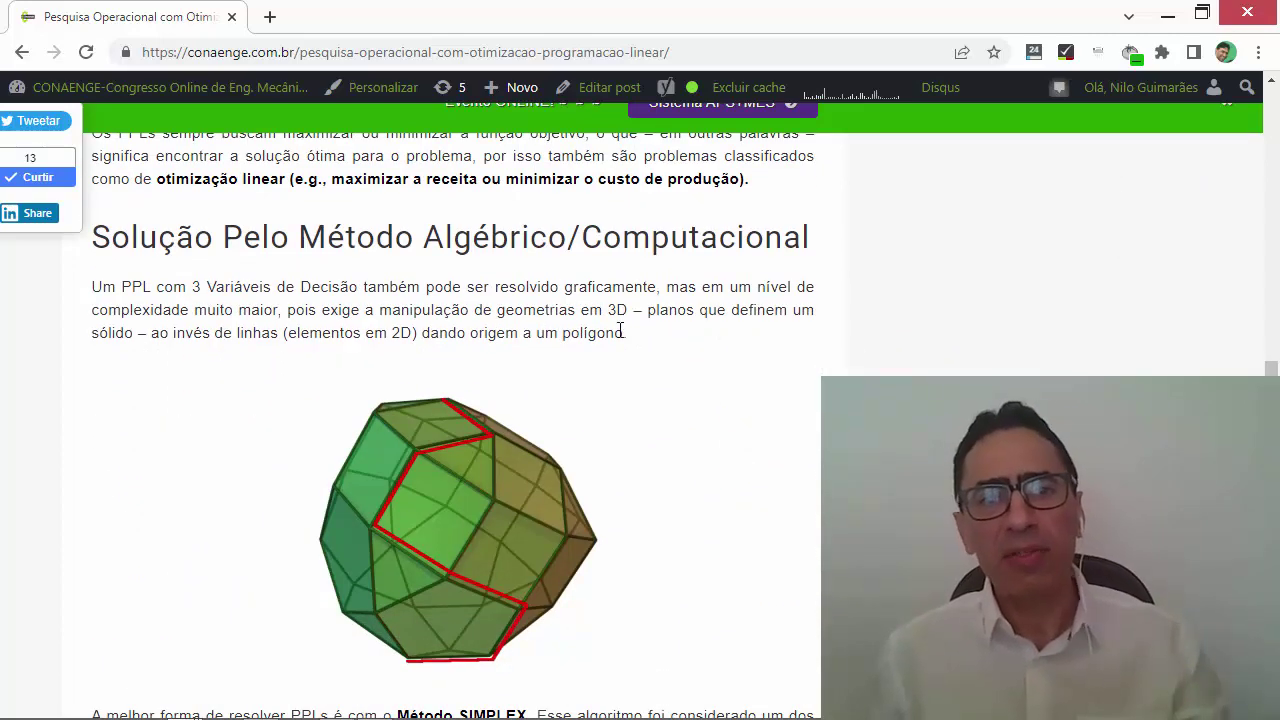
scroll(677, 426, "down", 2)
scroll(450, 430, "up", 2)
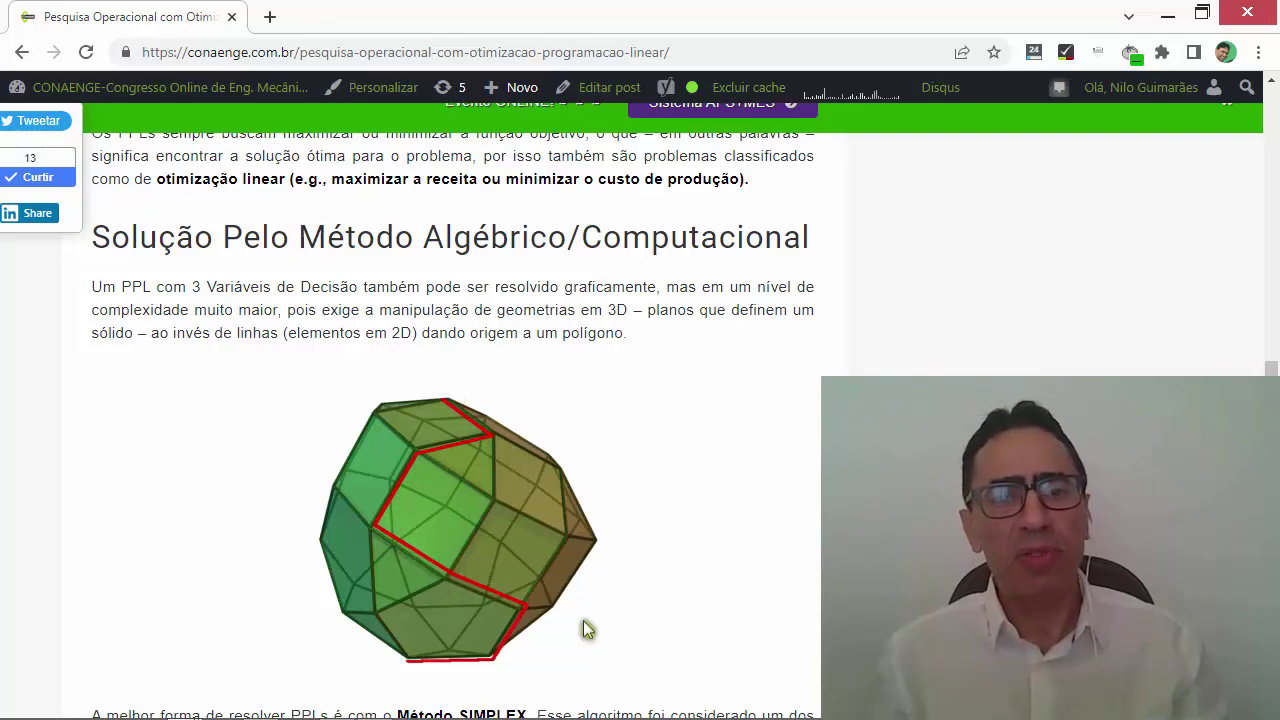
Scroll past the polyhedron image to the Método SIMPLEX paragraph and its embedded video.
scroll(583, 620, "down", 2)
scroll(591, 583, "down", 4)
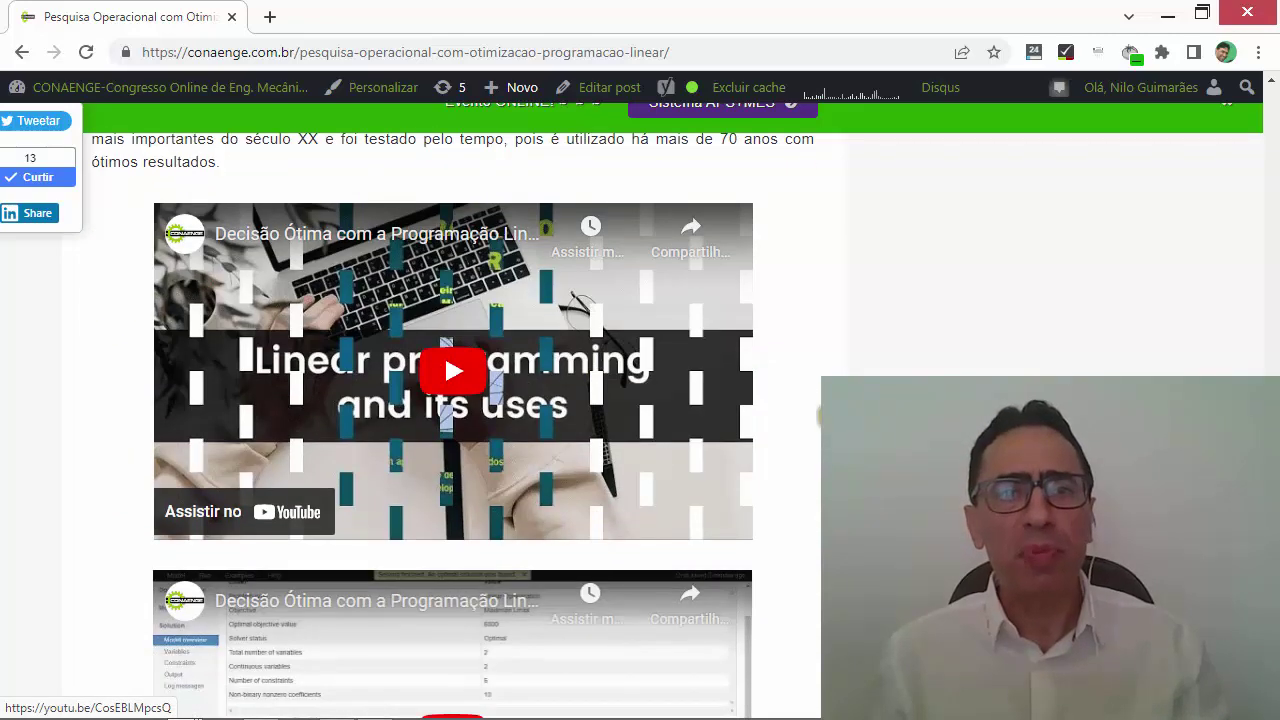
scroll(450, 620, "up", 1)
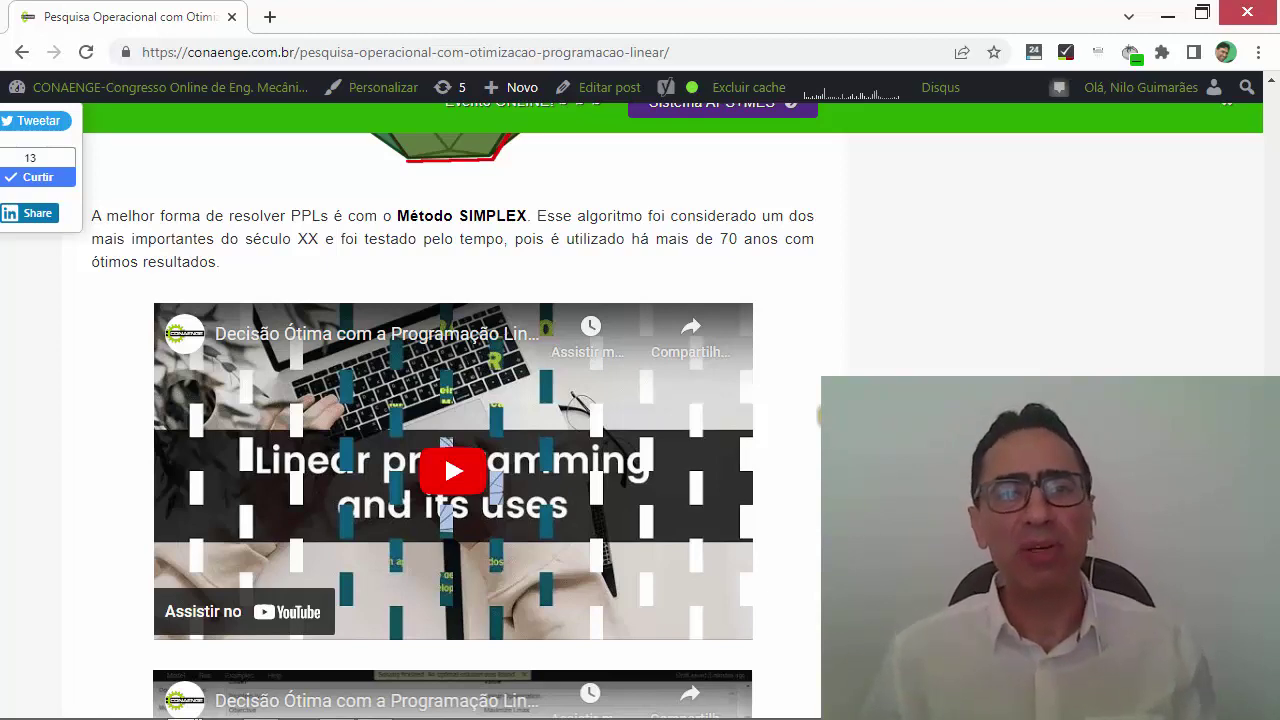
Scroll down to the 'Clique Aqui' section and browse the embedded optimizer example models.
scroll(806, 506, "down", 3)
scroll(806, 506, "down", 2)
scroll(786, 471, "down", 2)
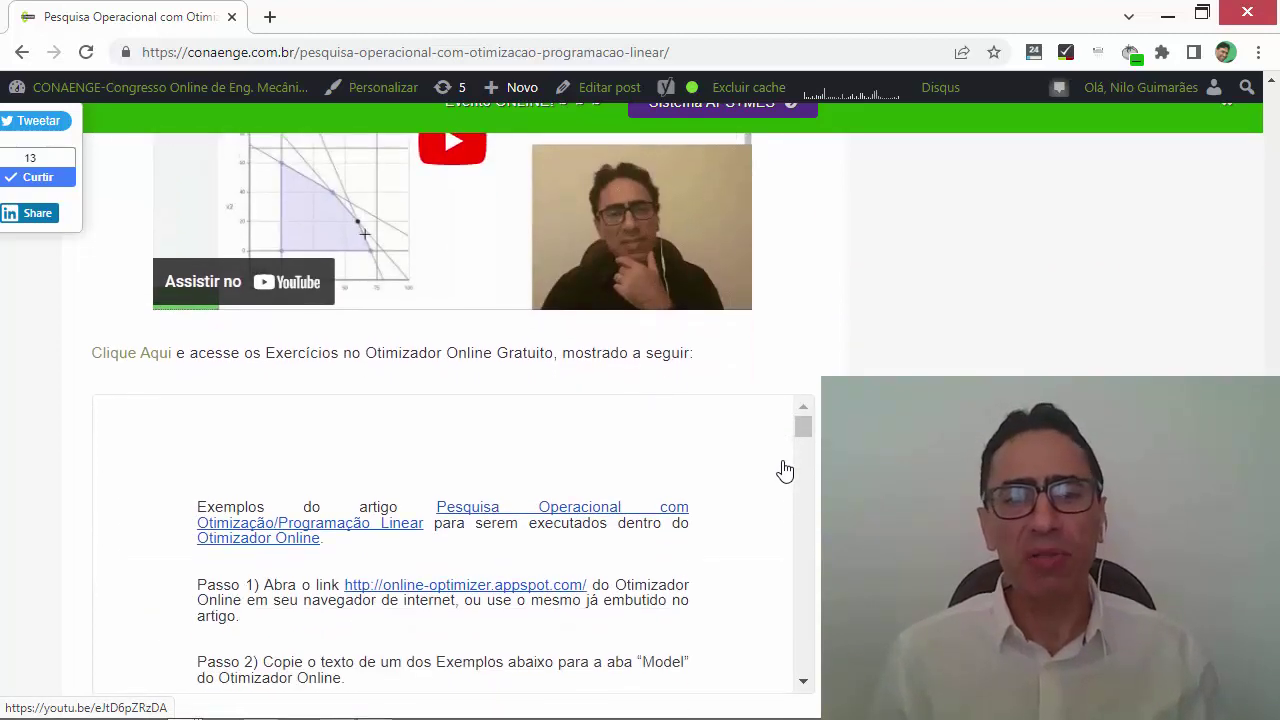
scroll(785, 470, "down", 1)
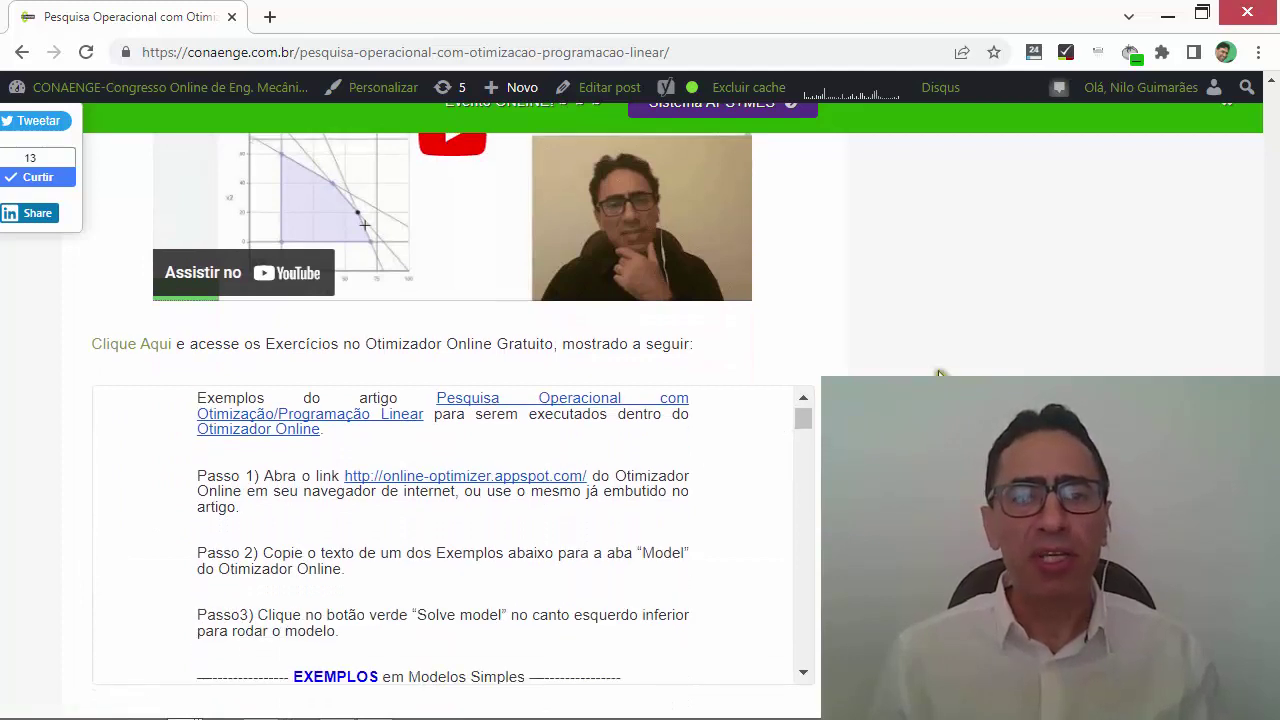
scroll(935, 374, "down", 1)
scroll(936, 374, "down", 1)
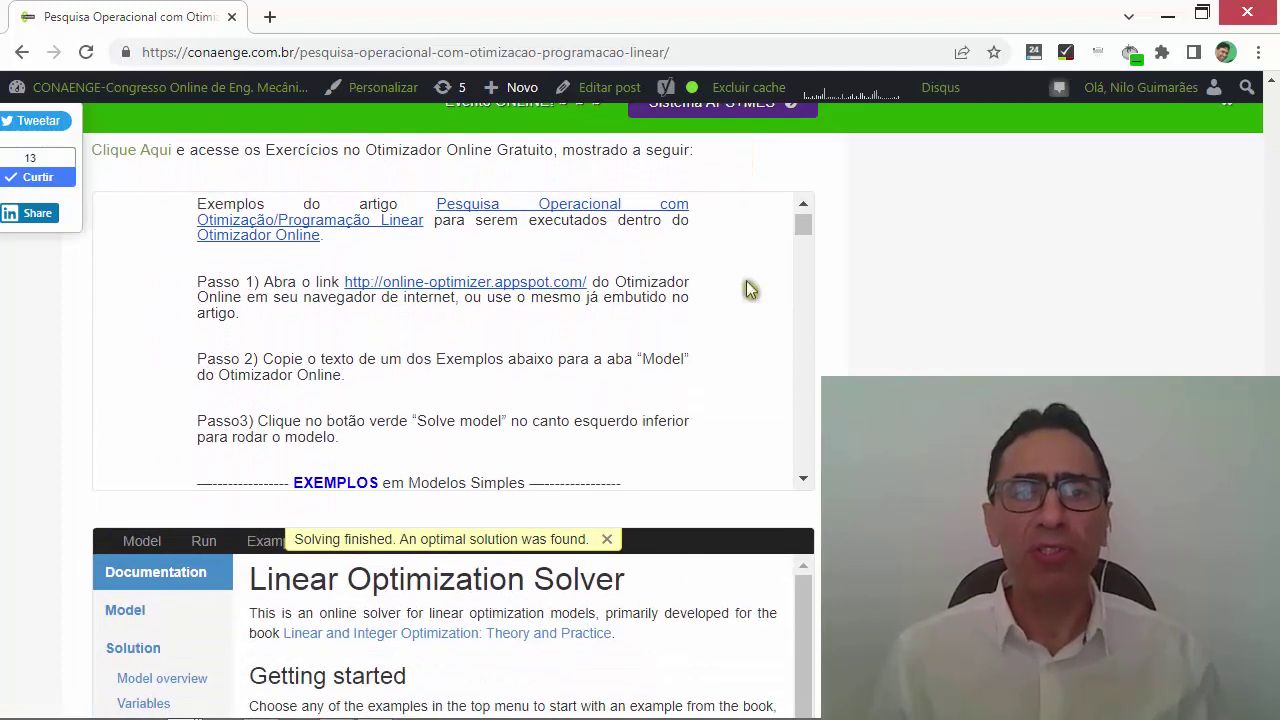
scroll(725, 334, "up", 1)
scroll(725, 334, "down", 4)
scroll(725, 334, "up", 4)
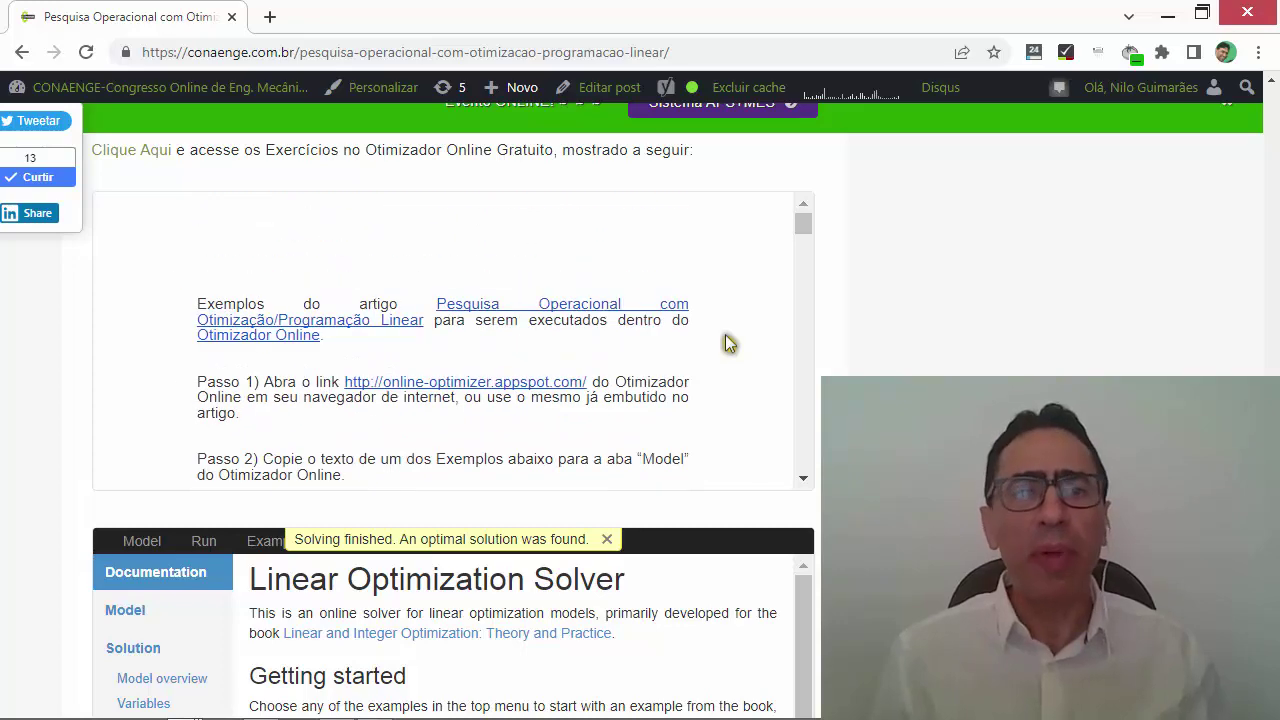
scroll(758, 371, "down", 3)
scroll(758, 371, "down", 3)
scroll(758, 371, "down", 3)
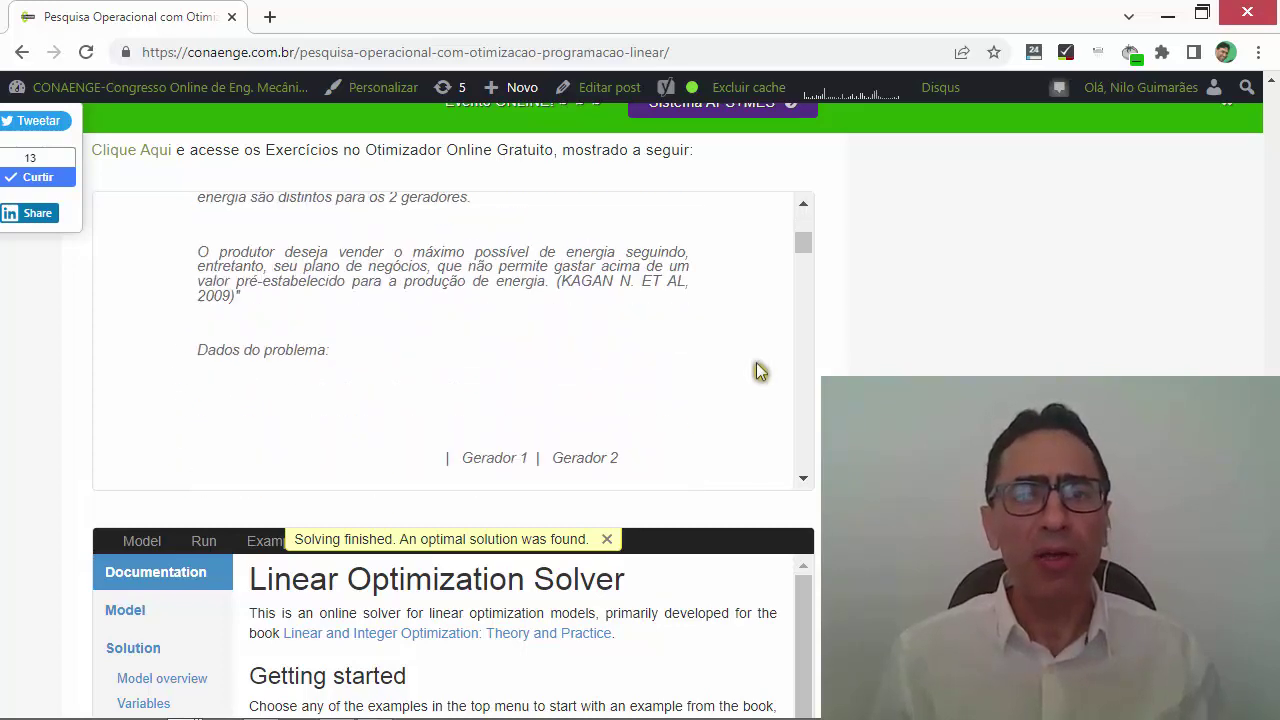
scroll(758, 371, "down", 1)
scroll(758, 371, "up", 5)
scroll(758, 371, "up", 5)
scroll(758, 371, "up", 3)
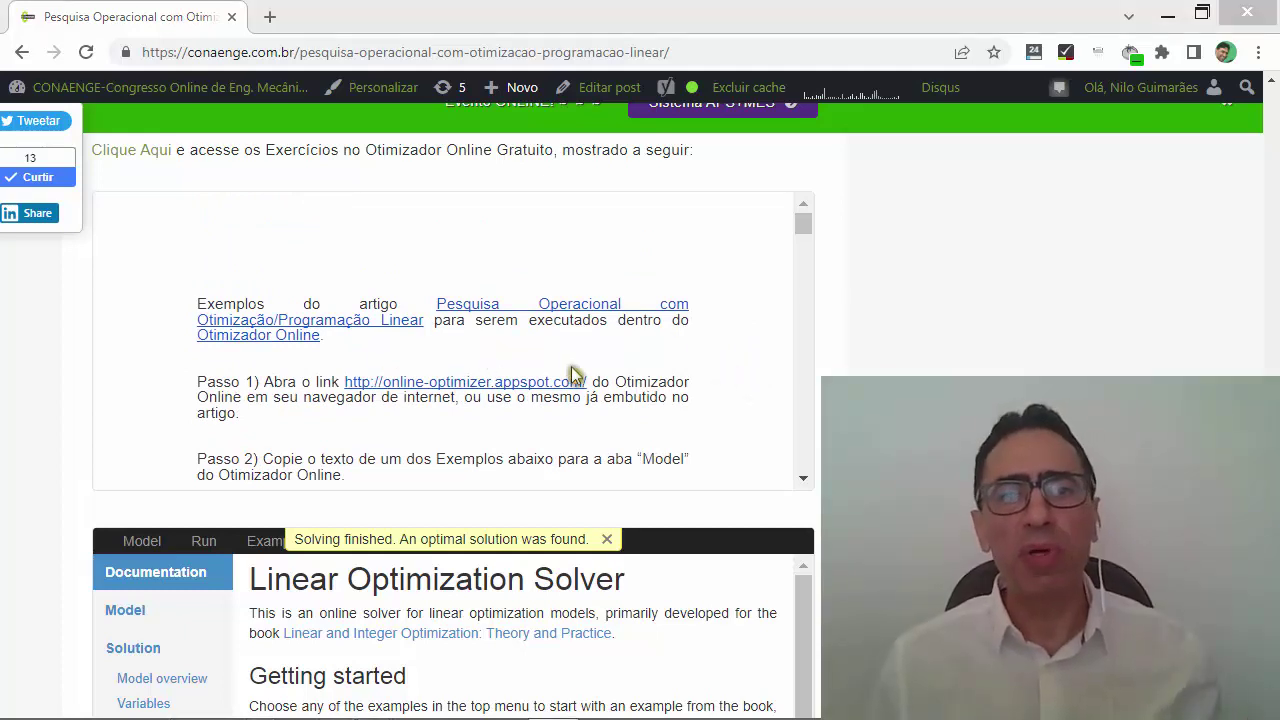
scroll(766, 410, "down", 2)
scroll(769, 409, "down", 2)
scroll(769, 409, "up", 1)
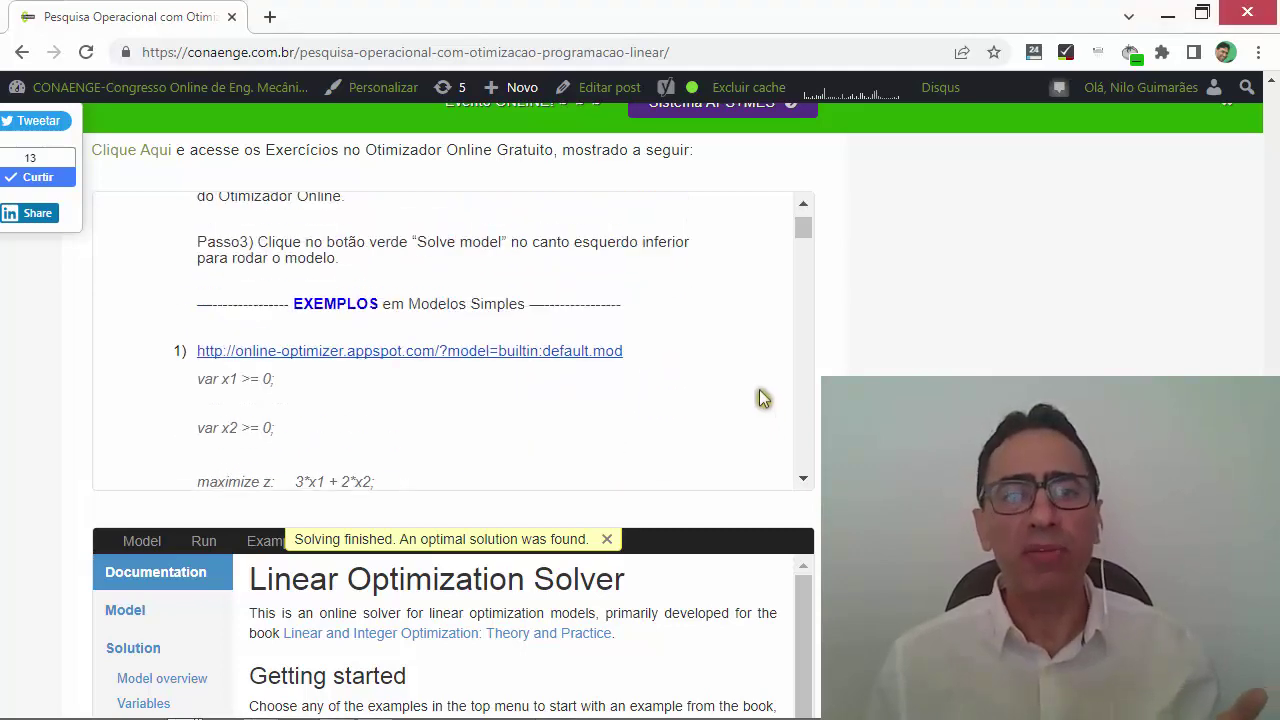
scroll(763, 397, "up", 3)
scroll(750, 382, "up", 3)
scroll(743, 386, "down", 2)
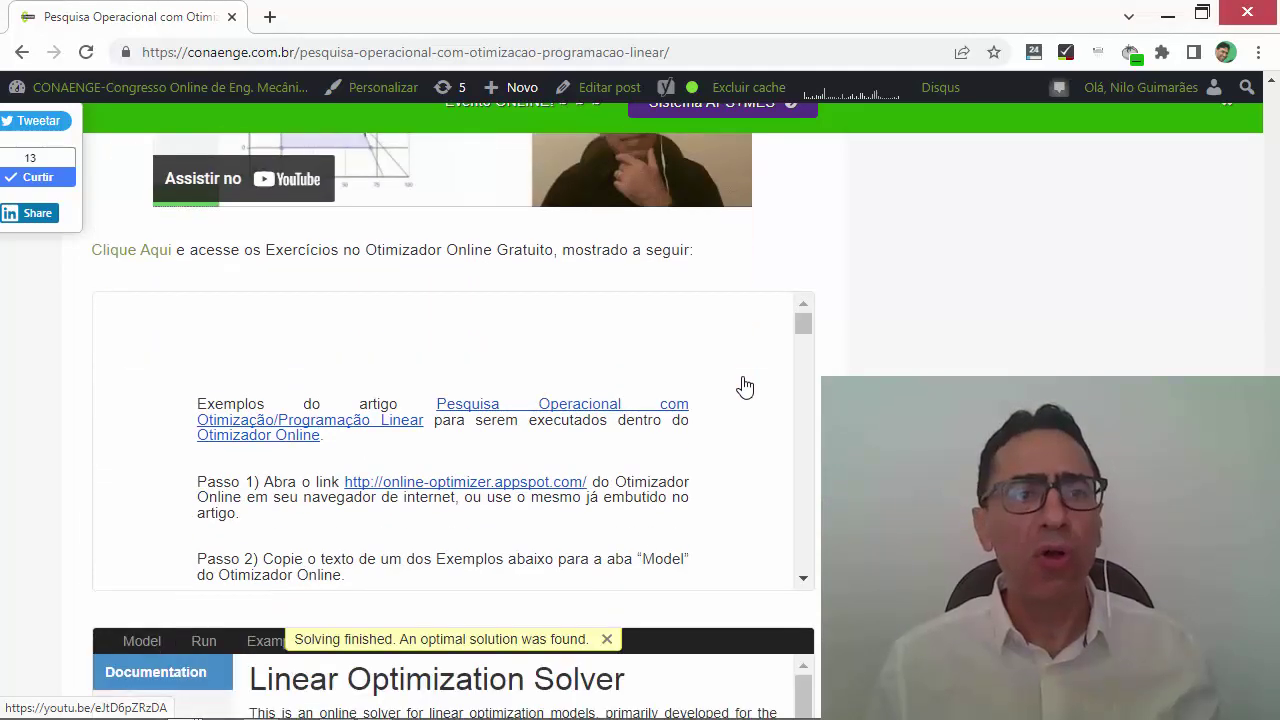
Open the published 'Exemplos de PL - Artigo CONAENGE' document and scroll to example 3's data table.
left_click(130, 256)
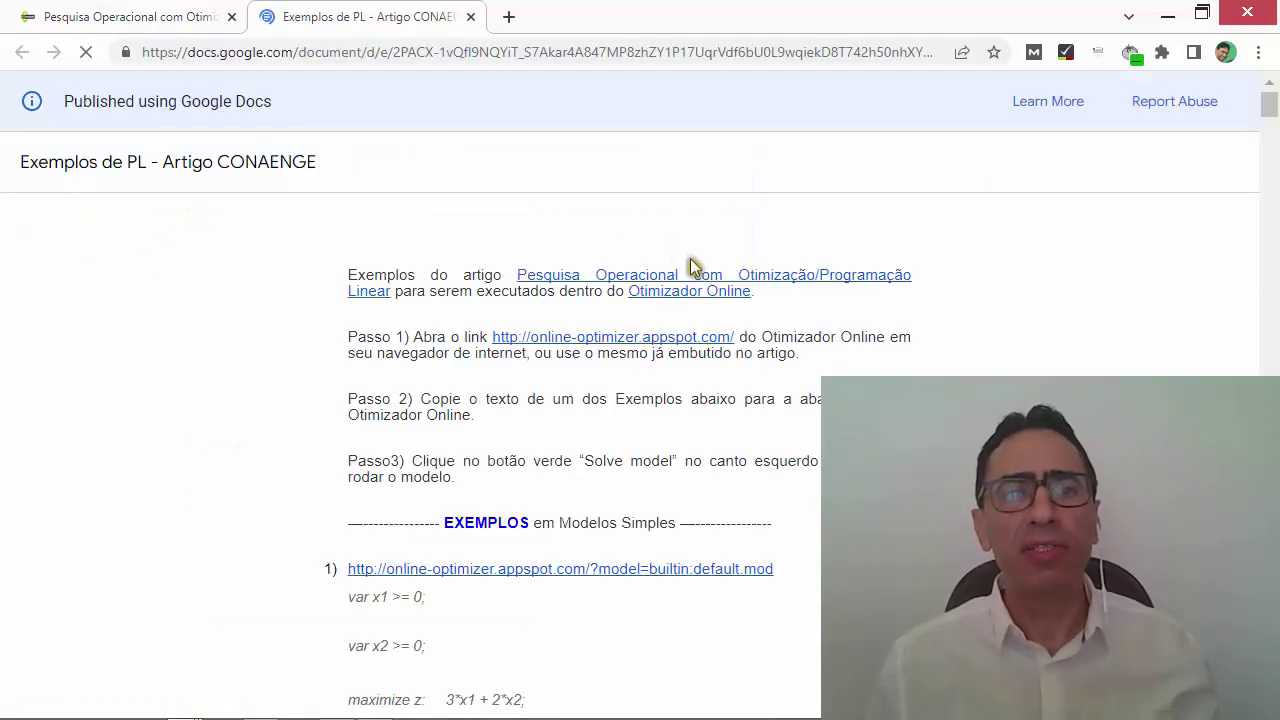
scroll(716, 330, "down", 5)
scroll(718, 330, "down", 4)
scroll(717, 328, "down", 3)
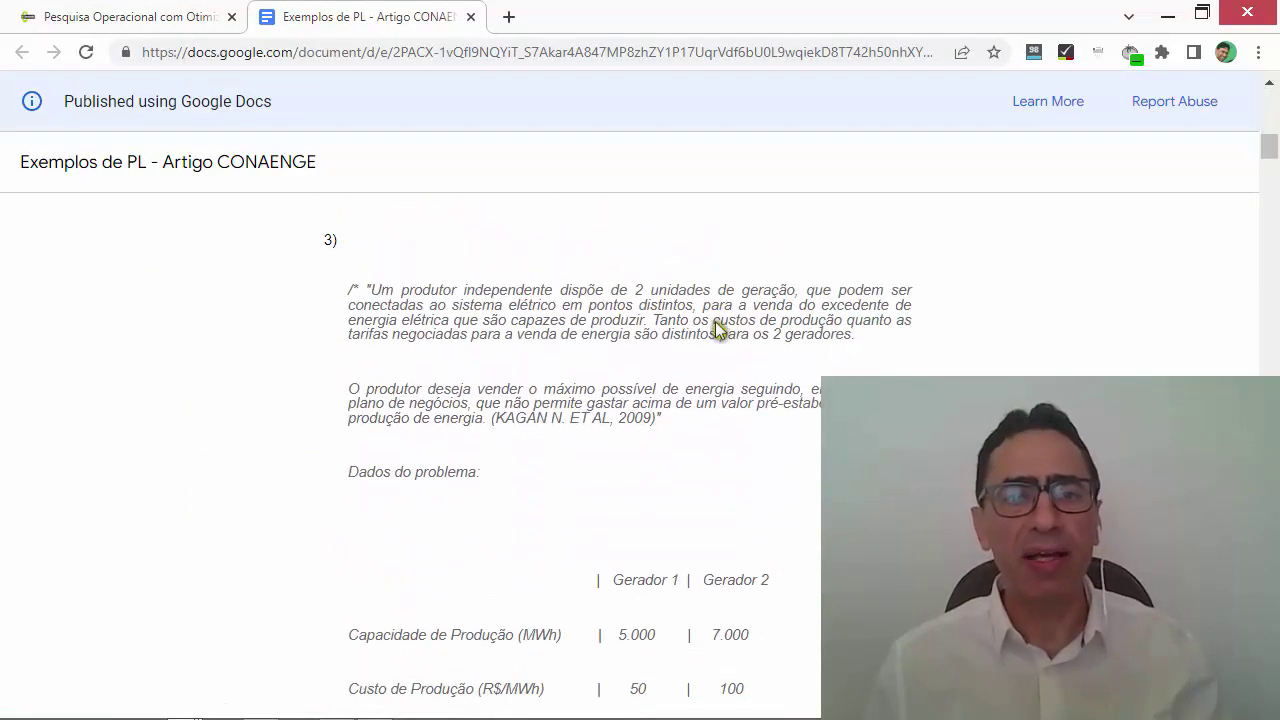
scroll(660, 313, "down", 1)
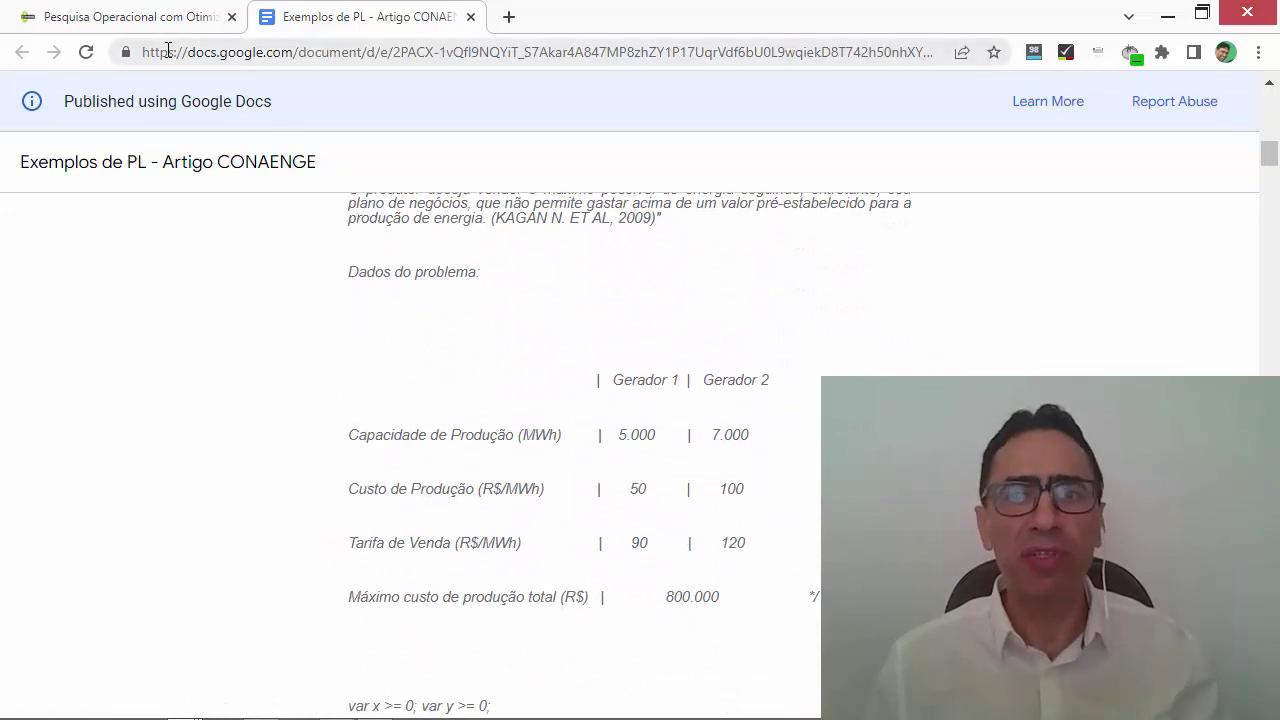
Return to the article and inspect the embedded solver's model code, overview and variables.
left_click(140, 22)
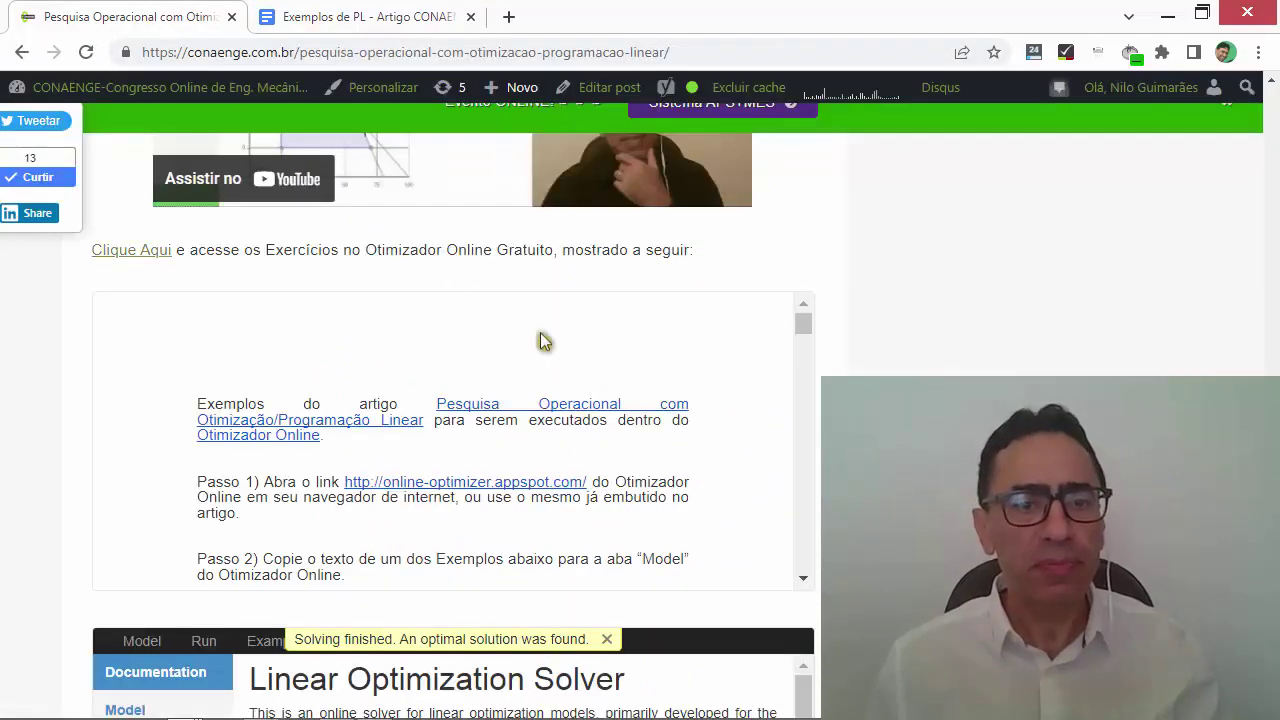
scroll(439, 390, "down", 5)
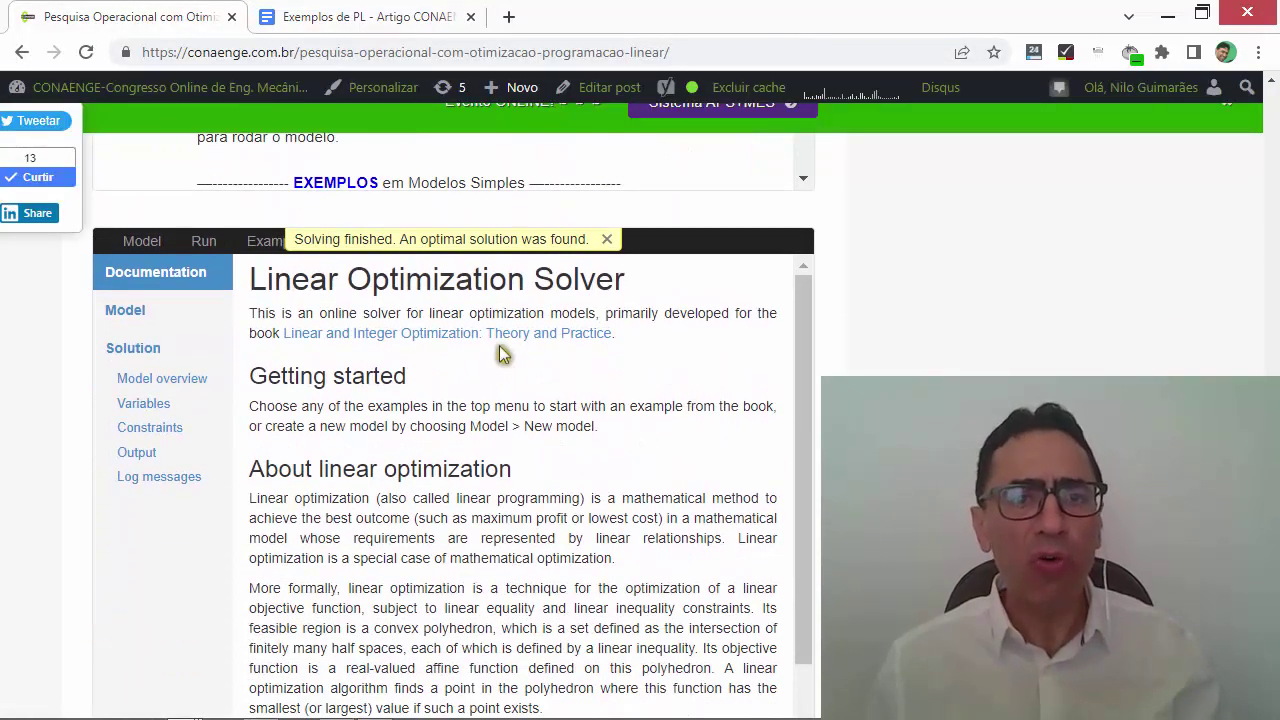
scroll(640, 408, "down", 2)
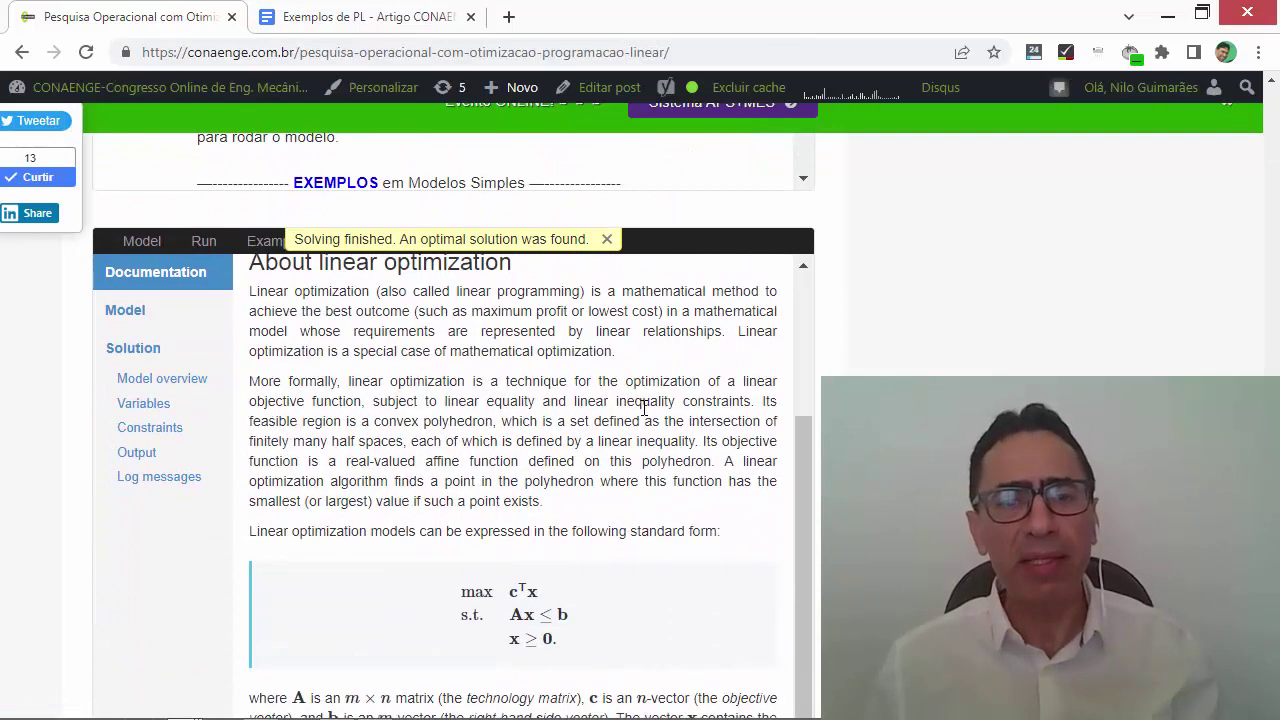
scroll(643, 406, "up", 1)
scroll(643, 406, "up", 1)
scroll(850, 300, "down", 3)
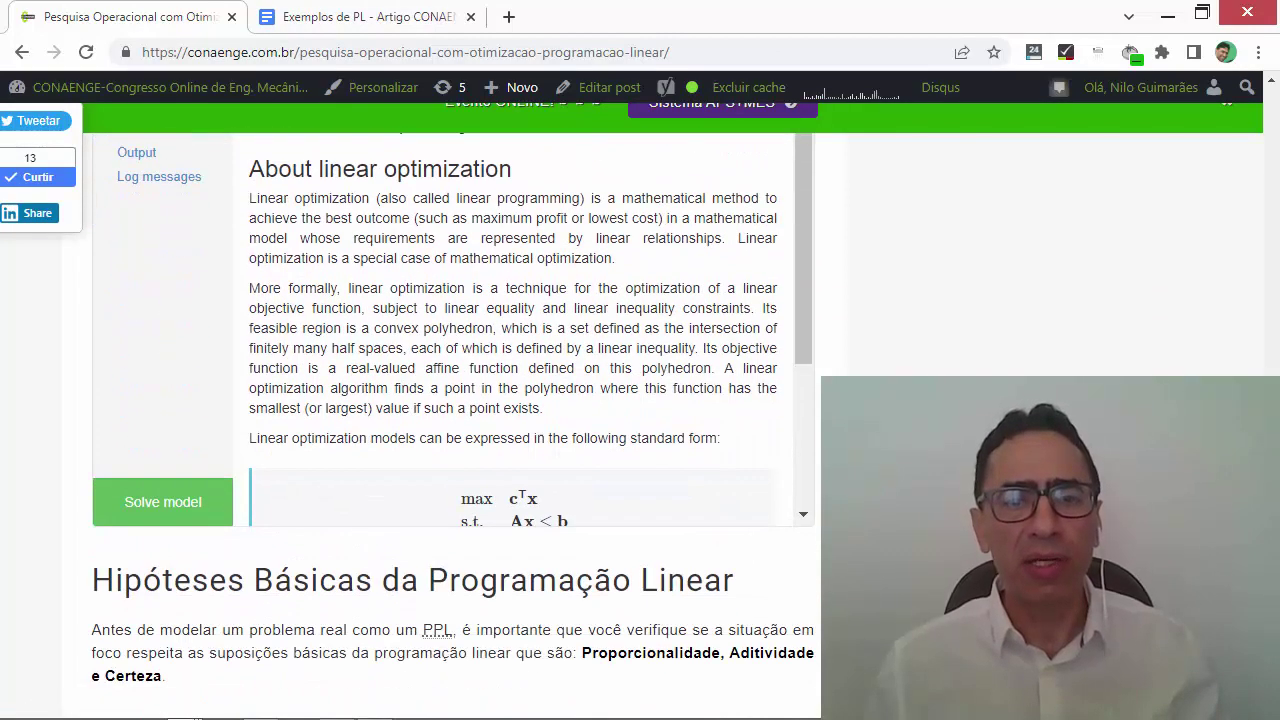
scroll(740, 360, "up", 2)
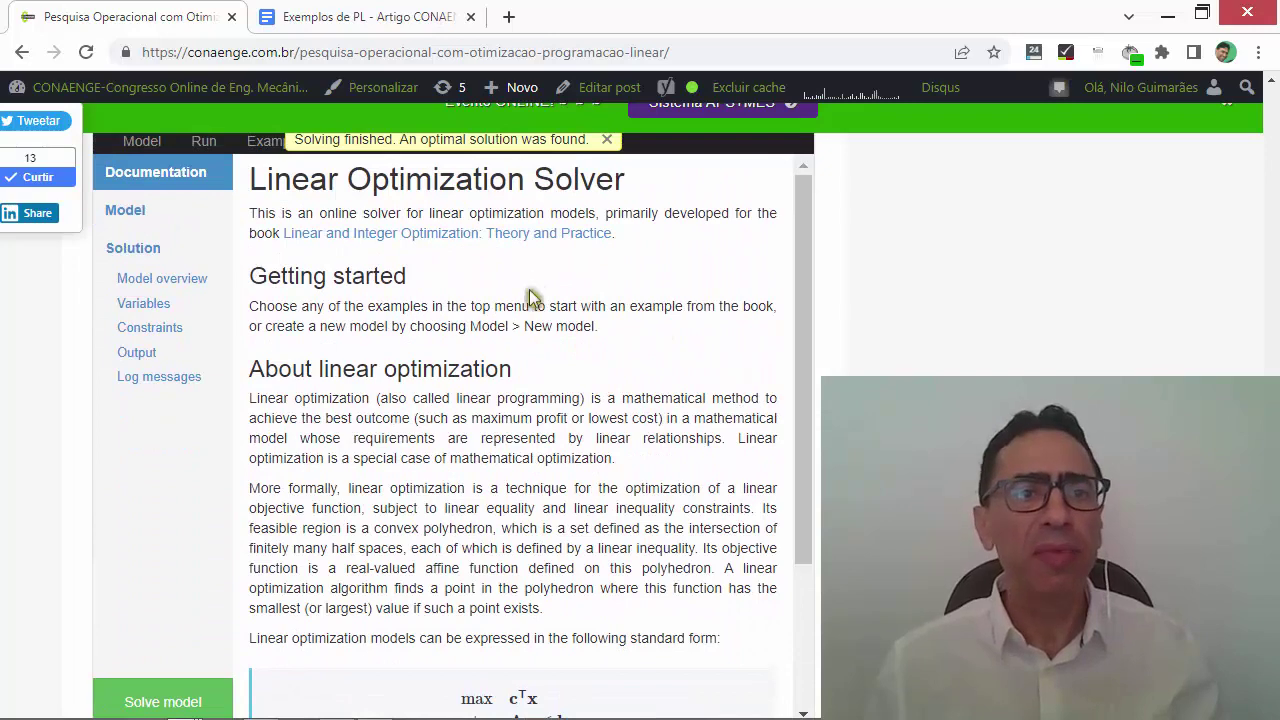
left_click(121, 210)
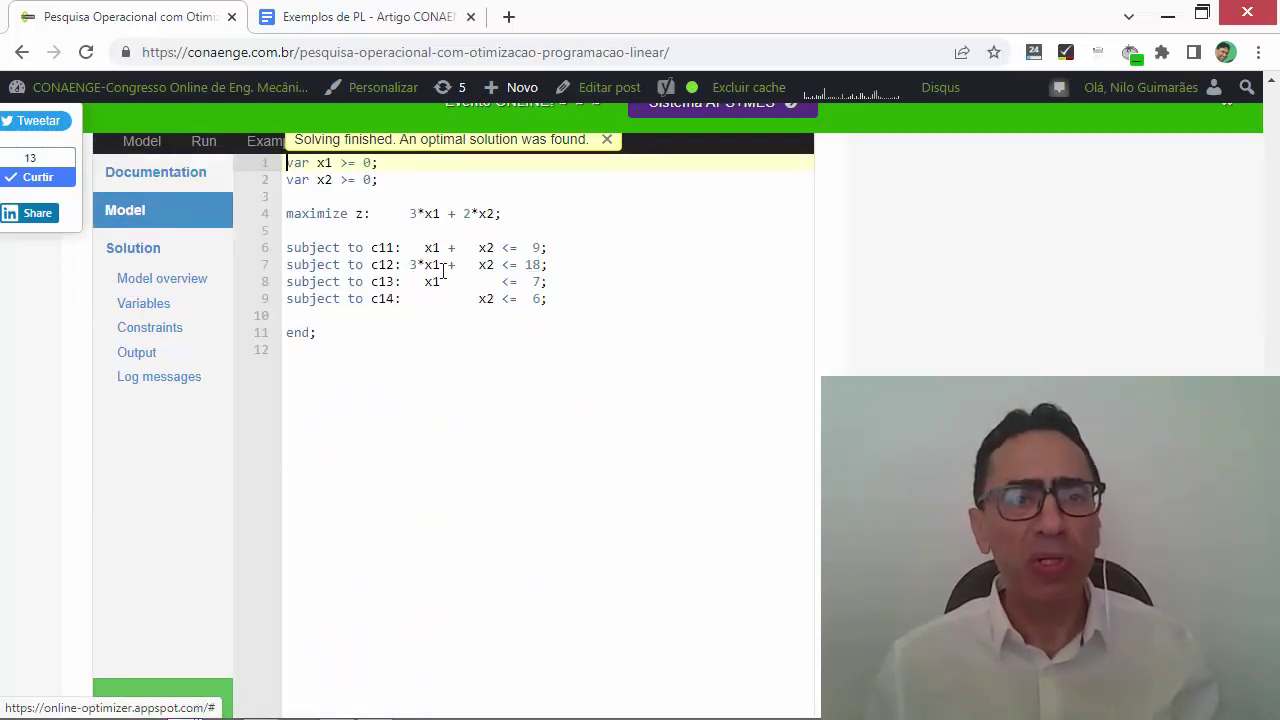
left_click(157, 283)
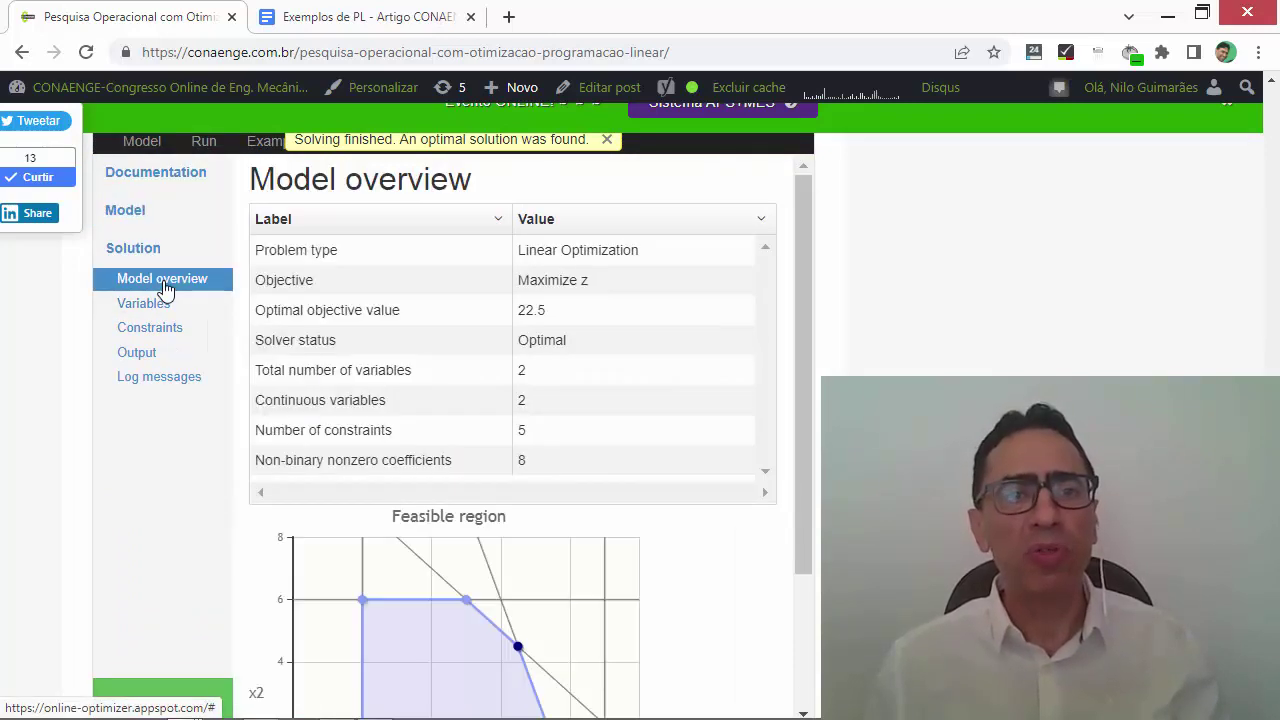
left_click(148, 303)
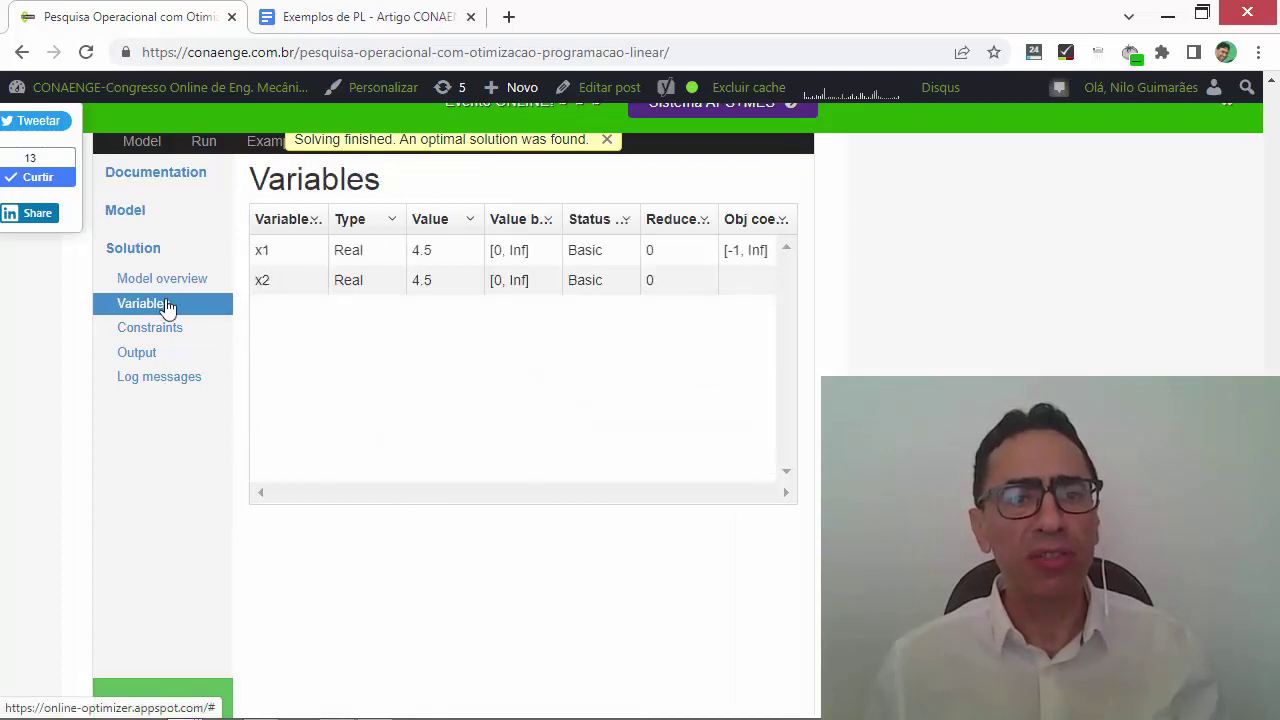
left_click(188, 220)
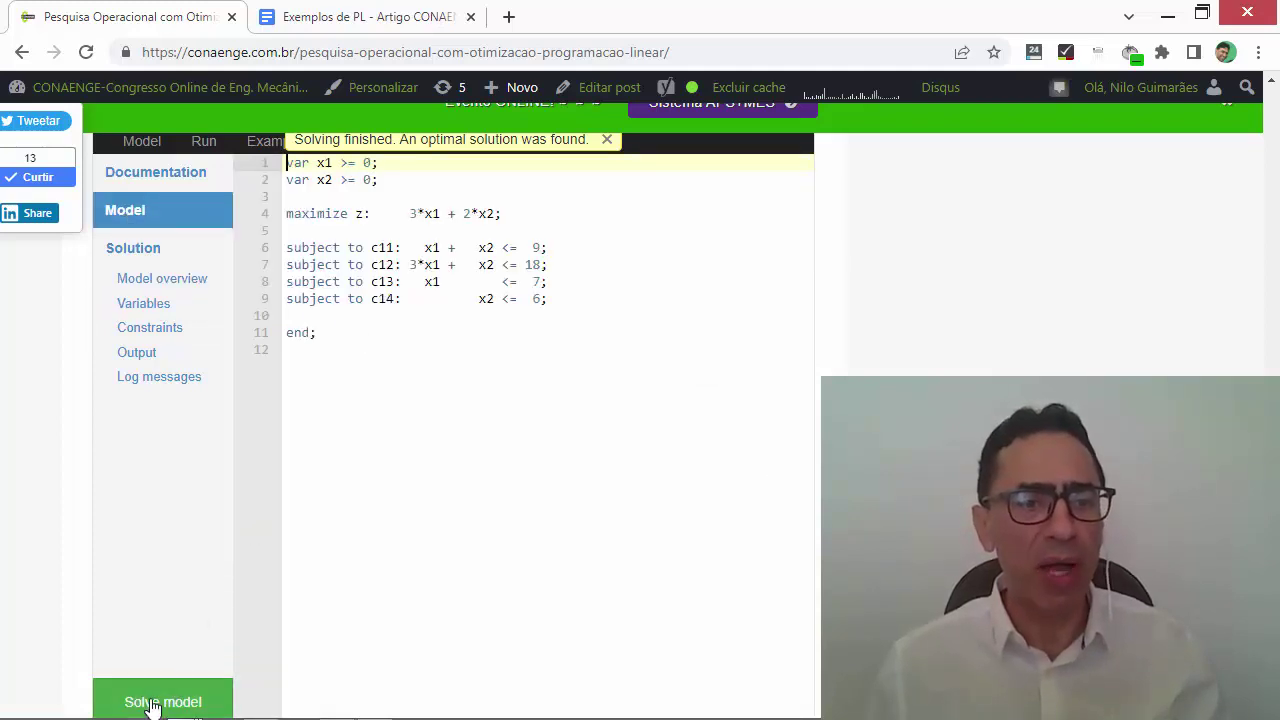
Solve the model and check the optimum z = 22.5 at x1 = x2 = 4.5 and its feasible region.
left_click(152, 703)
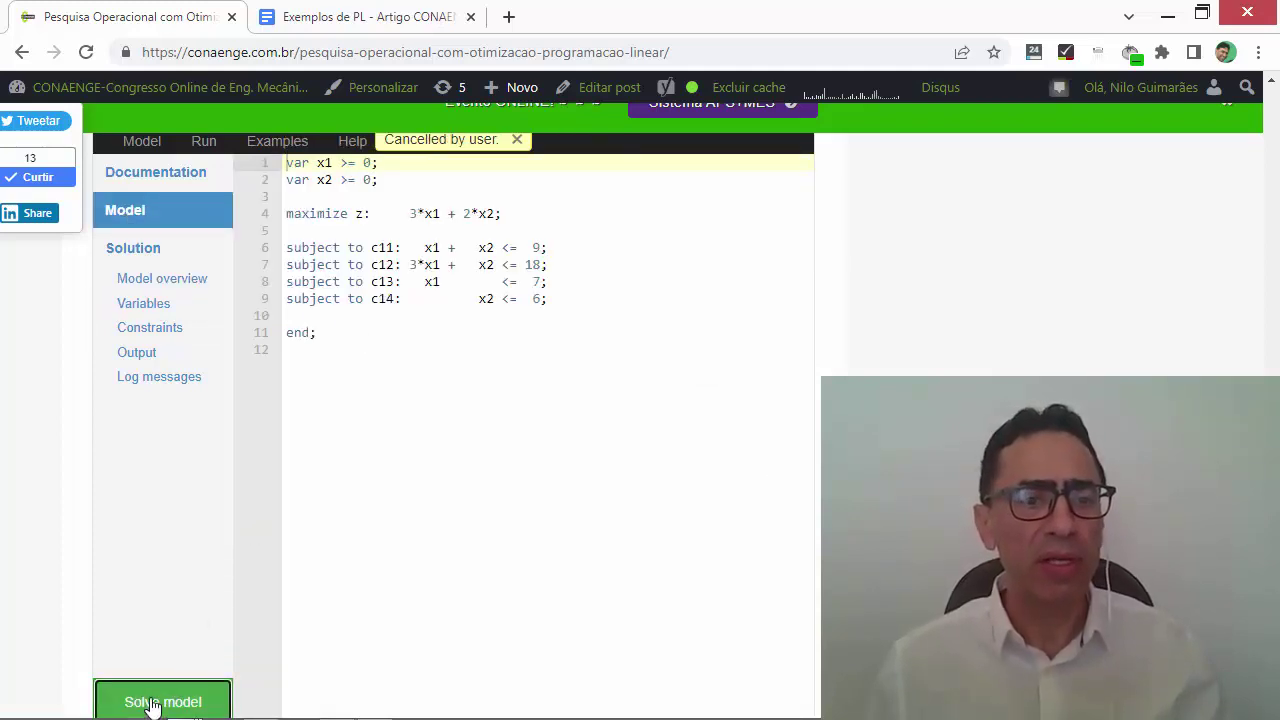
left_click(152, 703)
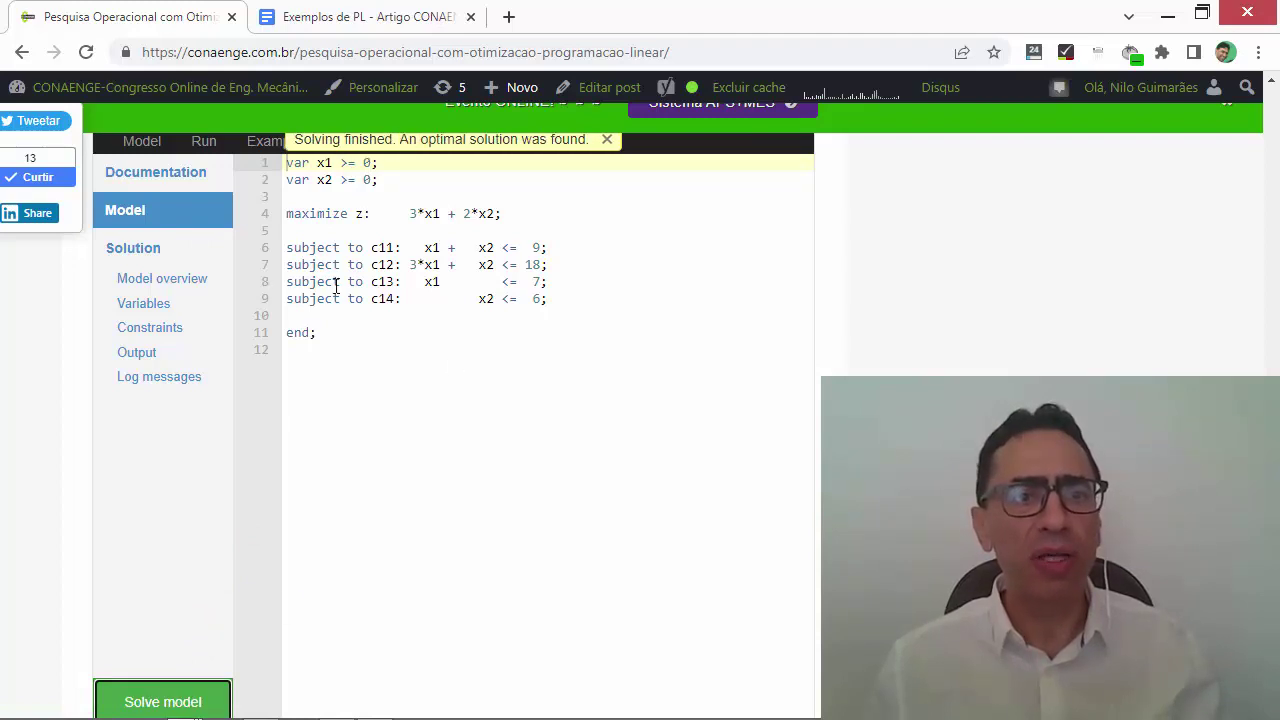
left_click(165, 278)
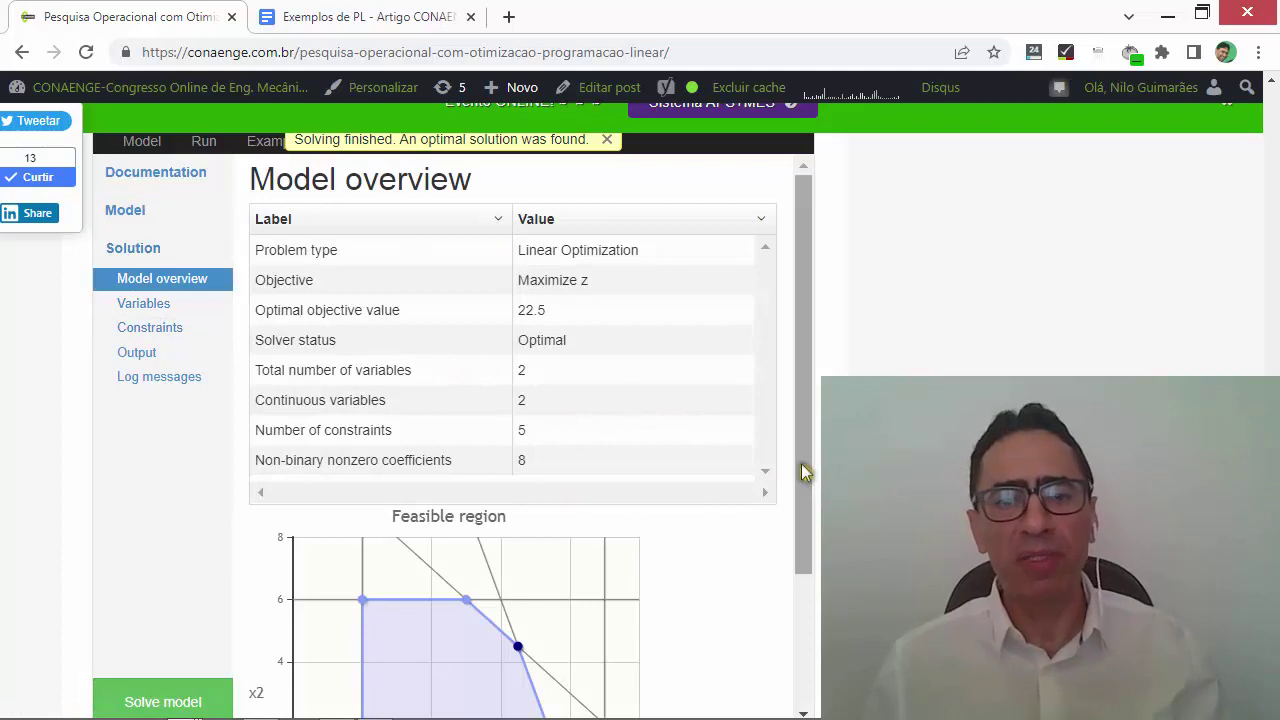
left_click_drag(806, 473, 806, 606)
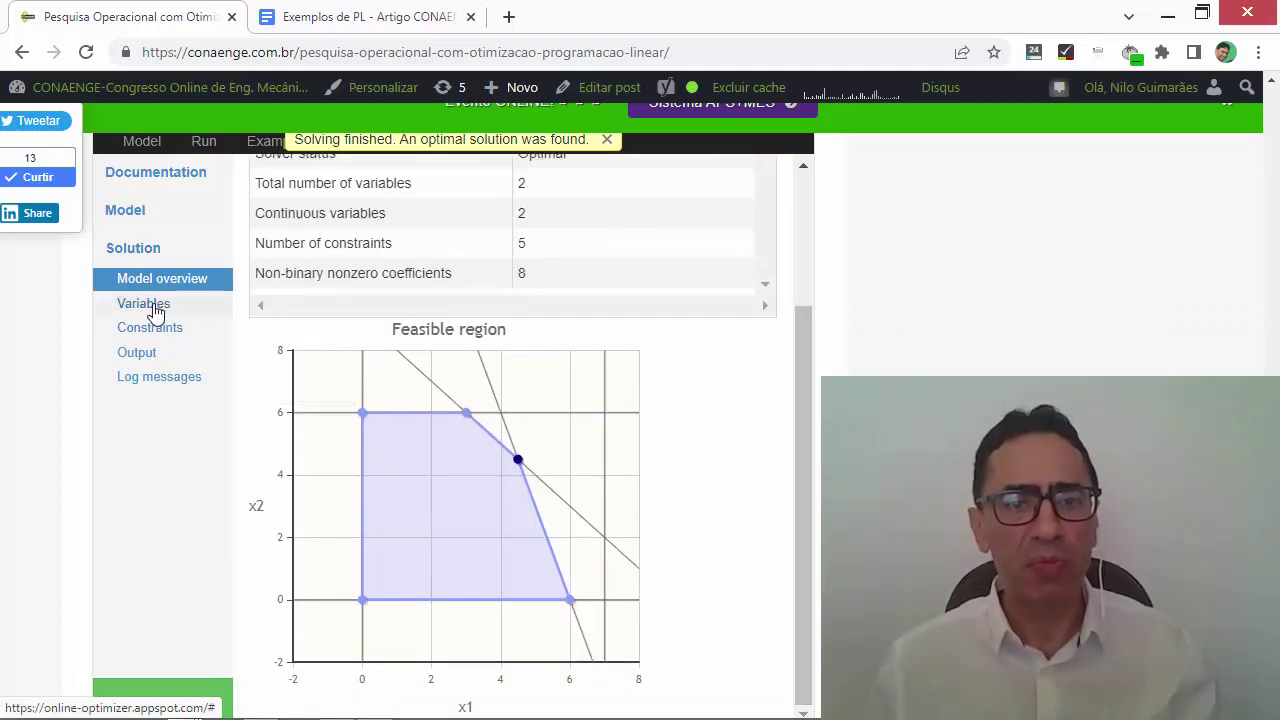
left_click(155, 305)
left_click(137, 214)
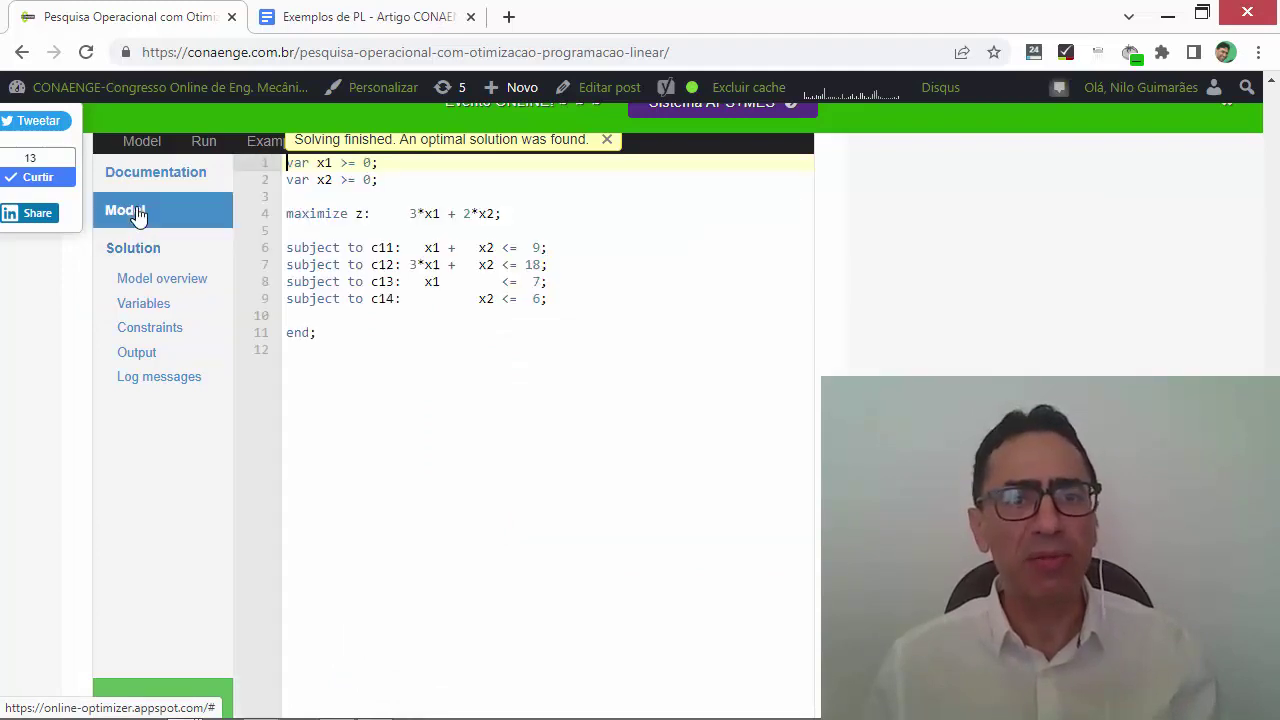
scroll(330, 260, "up", 2)
scroll(517, 434, "up", 3)
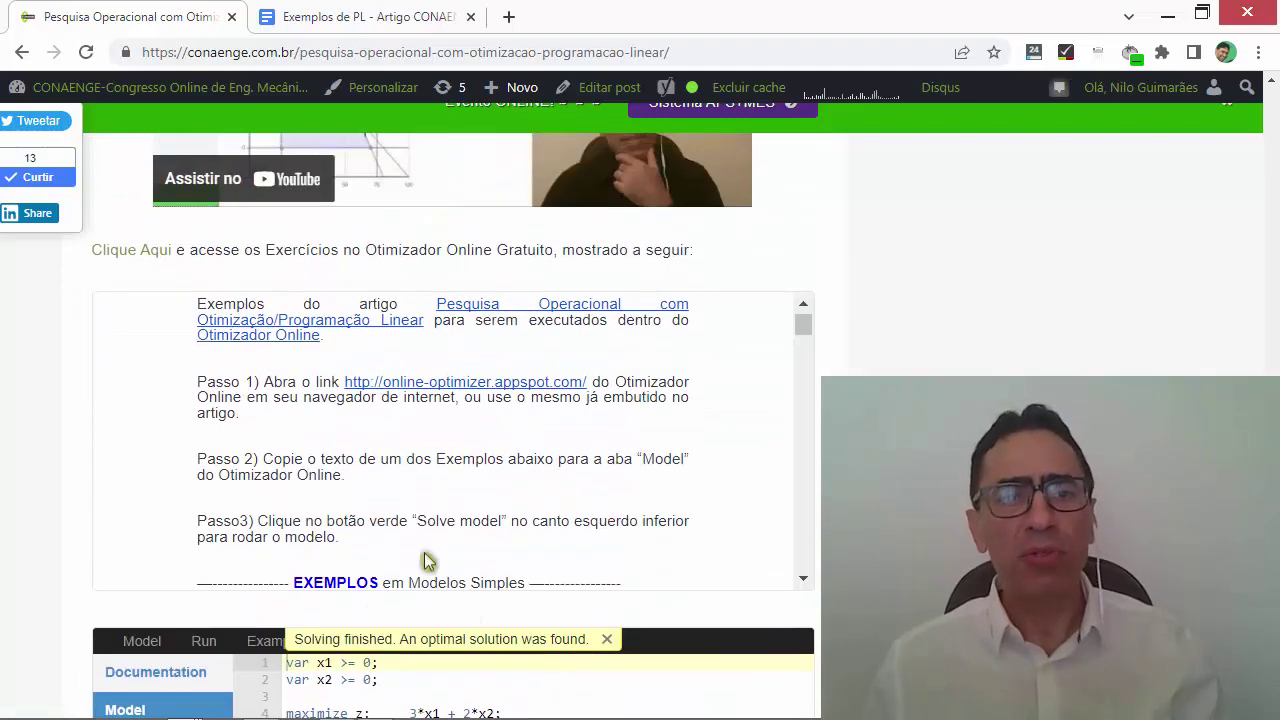
Open the standalone online optimizer from the instructions' link, view its Model and Documentation, then return to the article.
left_click(428, 386)
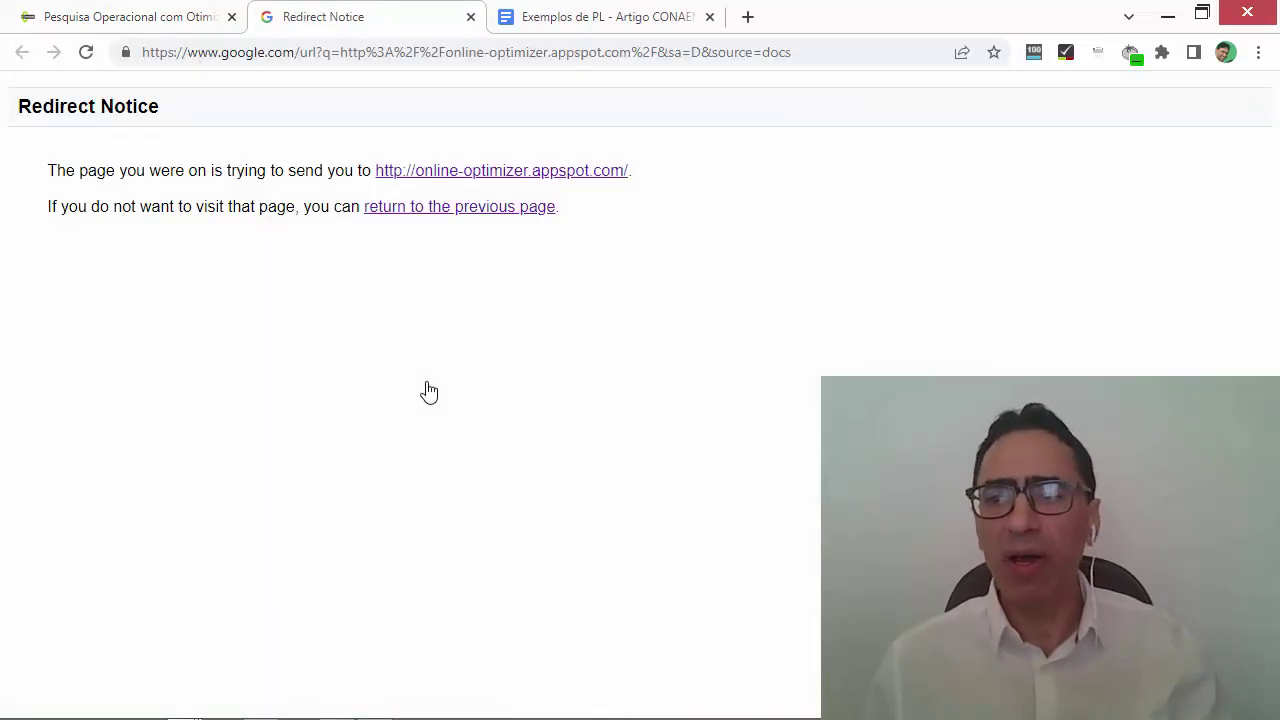
left_click(529, 171)
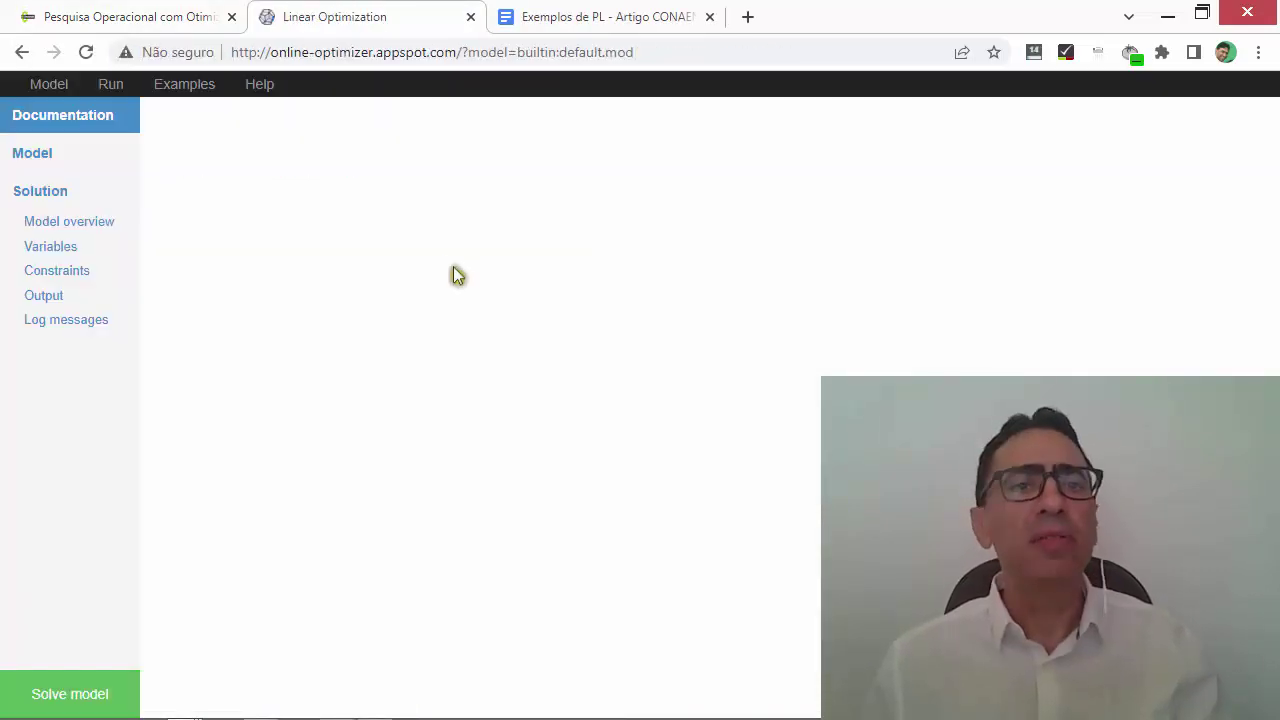
left_click(42, 160)
left_click(86, 118)
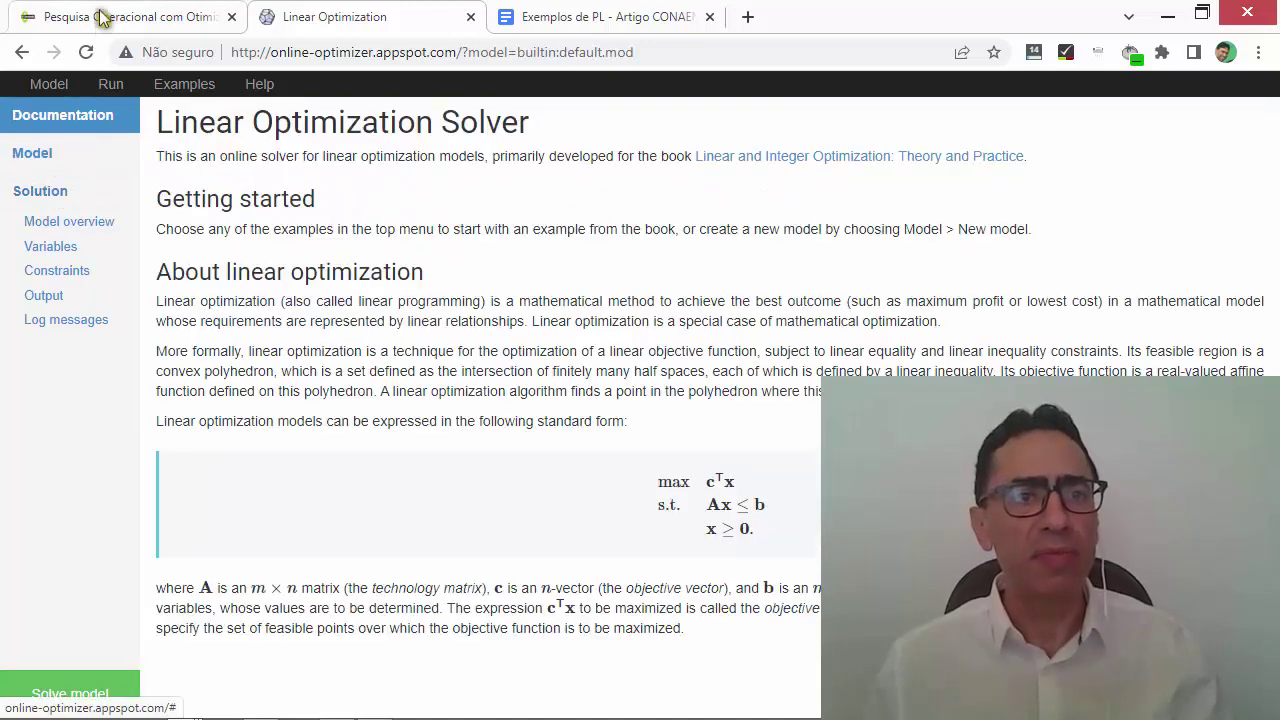
left_click(100, 17)
scroll(450, 400, "down", 2)
Scroll past the SOLVER section and open the EXCEL examples workbook in Dropbox.
scroll(450, 400, "down", 2)
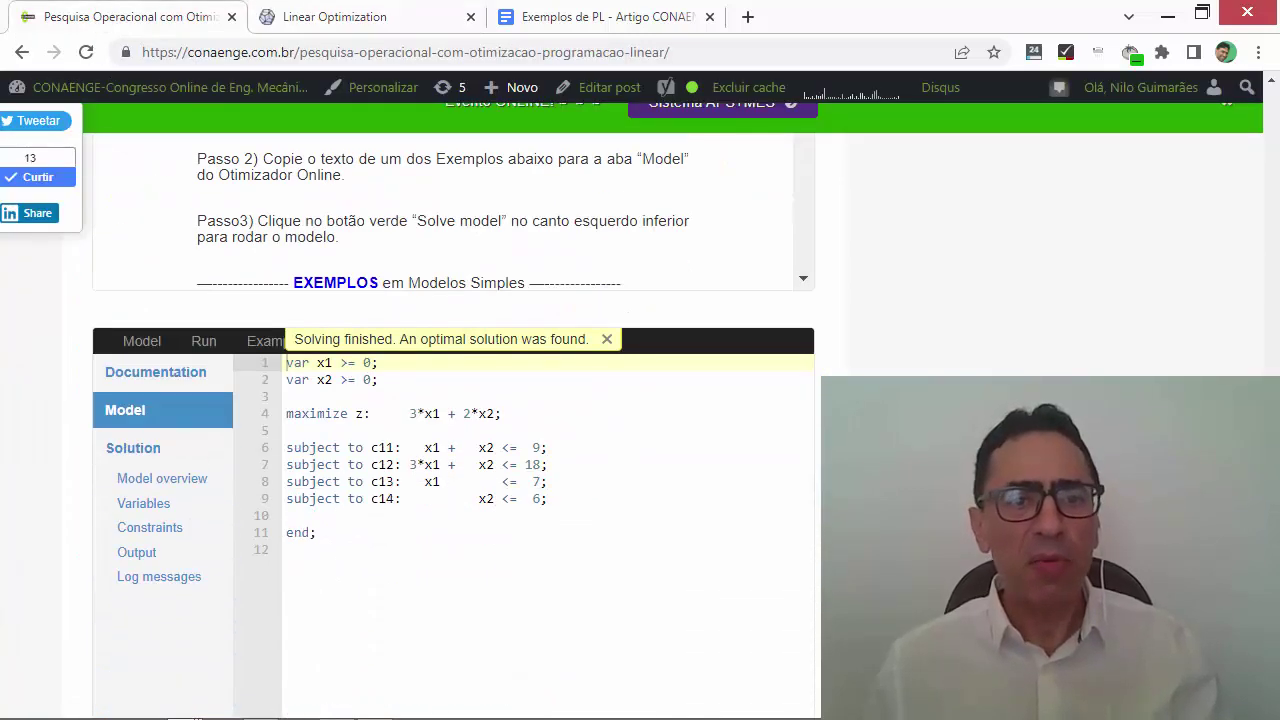
scroll(450, 400, "down", 3)
scroll(669, 388, "down", 2)
scroll(669, 388, "down", 2)
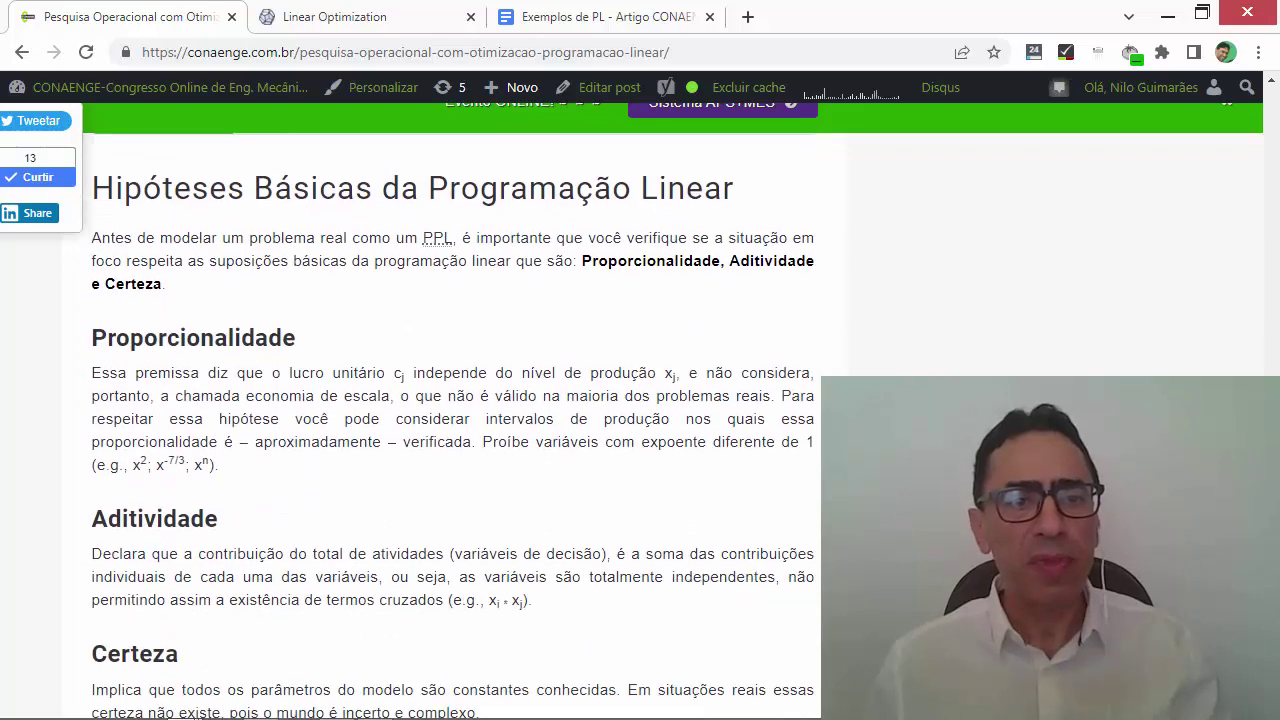
scroll(633, 388, "down", 2)
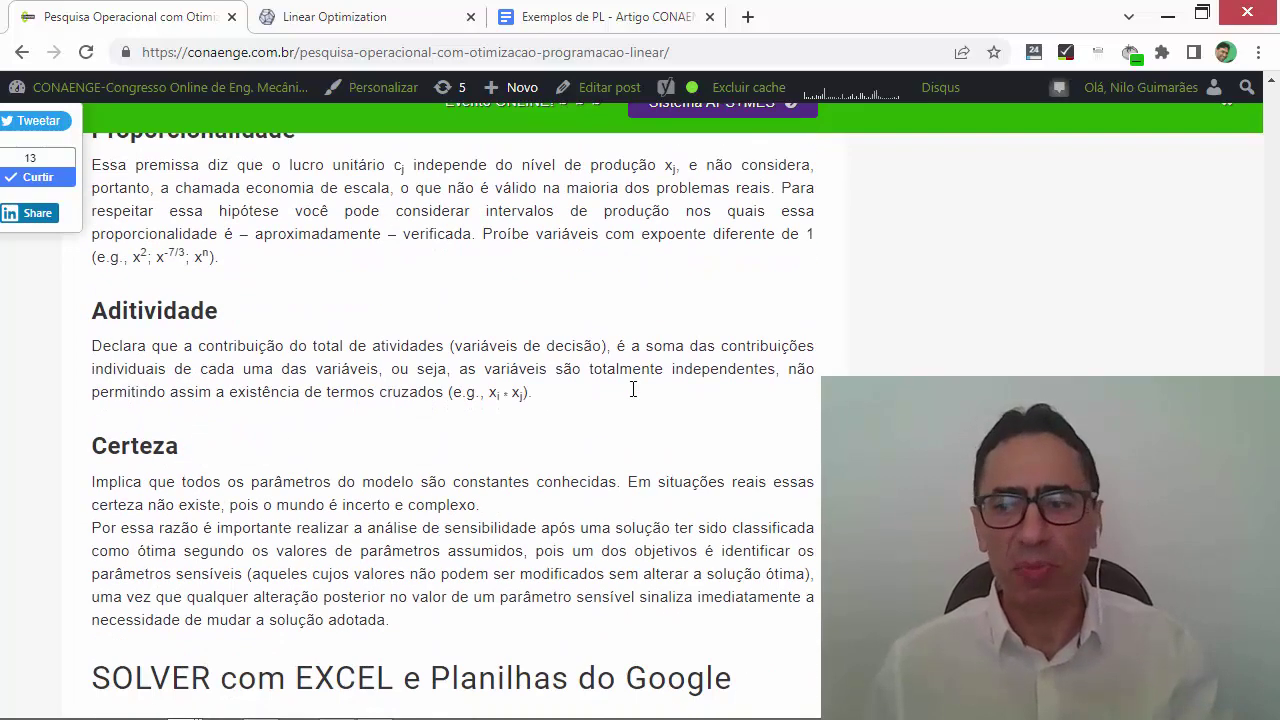
scroll(633, 389, "down", 2)
scroll(631, 388, "down", 2)
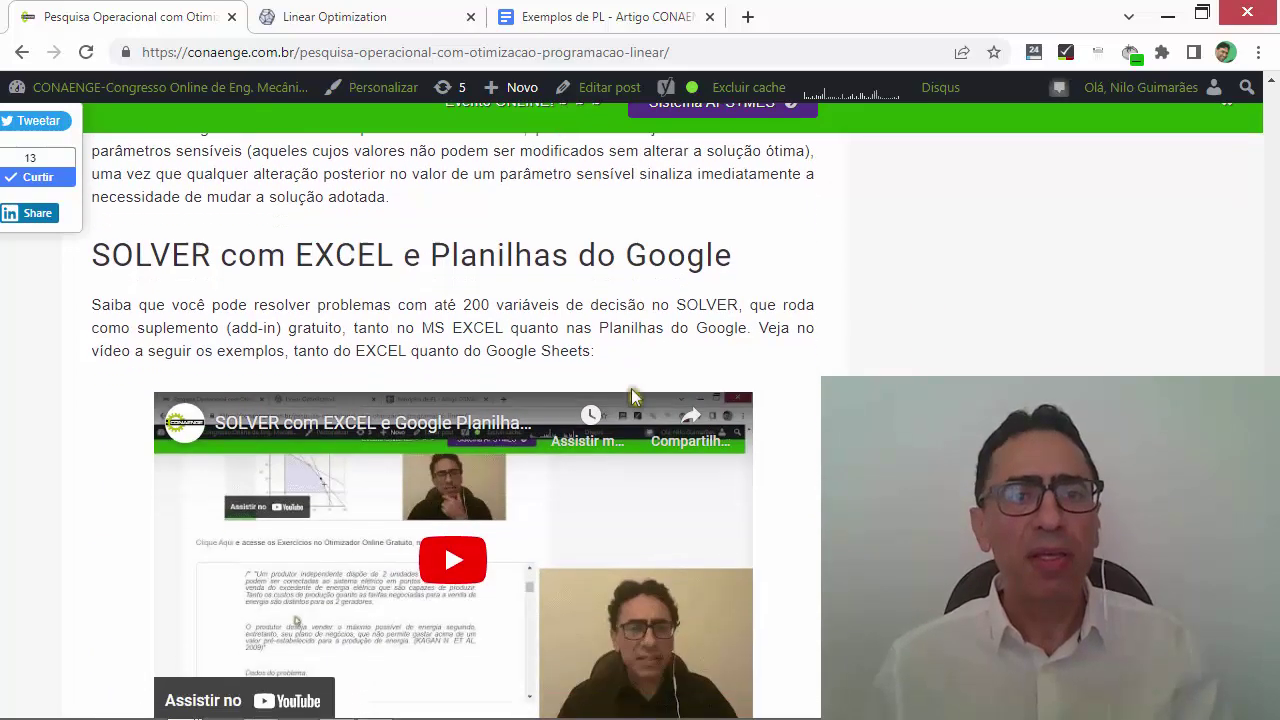
scroll(631, 388, "down", 2)
scroll(631, 388, "up", 1)
scroll(631, 388, "down", 2)
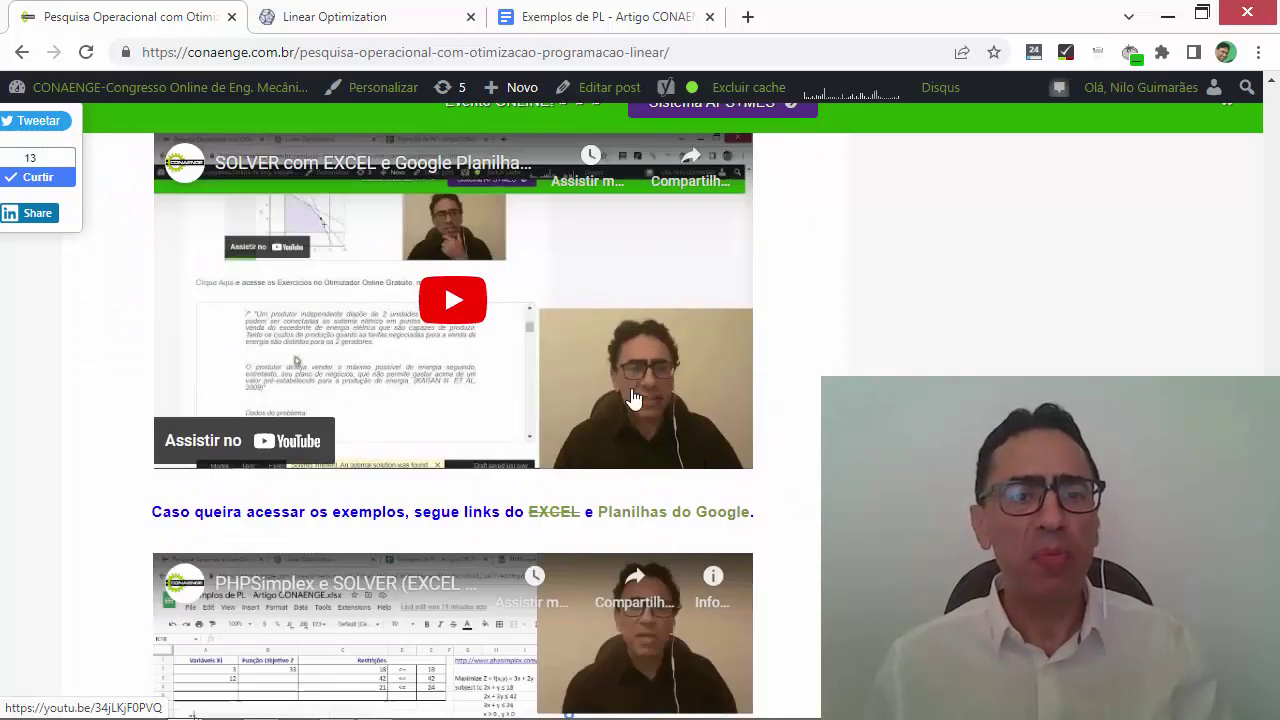
scroll(631, 388, "down", 3)
scroll(631, 390, "up", 2)
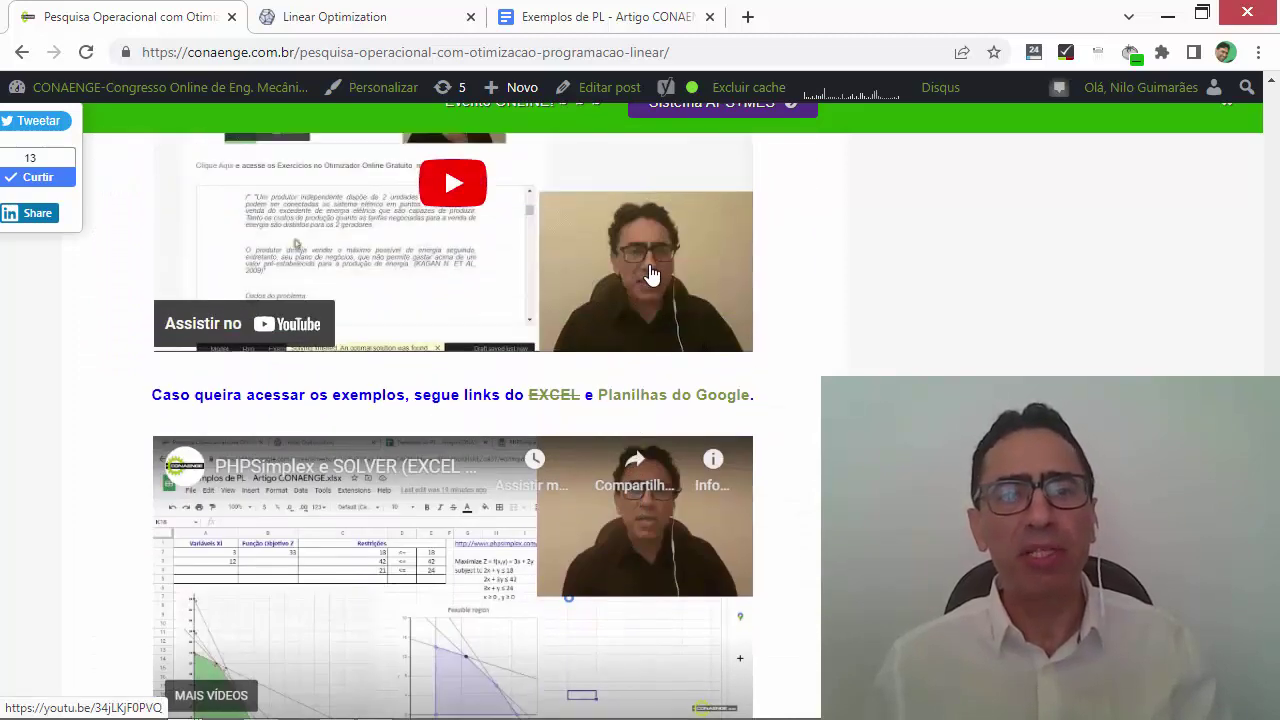
left_click(565, 396)
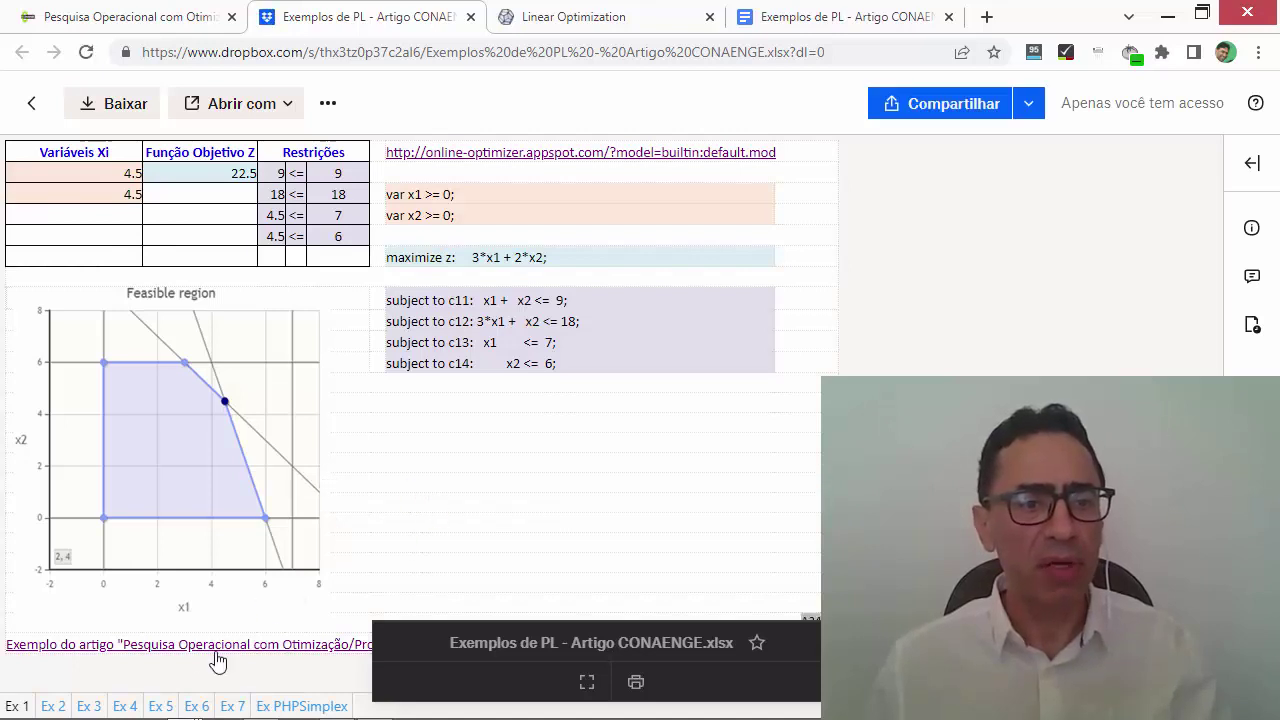
View the Ex 2, Ex 3, Ex 4 and Ex PHPSimplex sheets in the Dropbox preview, ending on Ex 1.
left_click(52, 706)
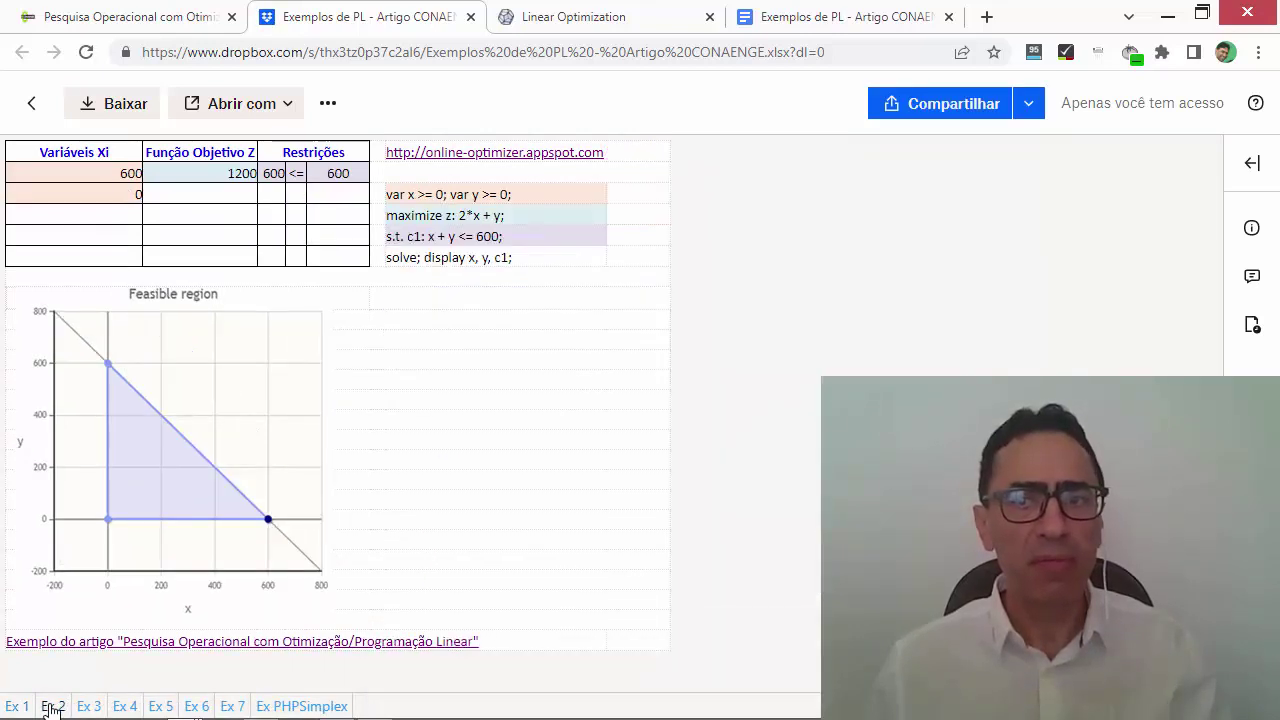
left_click(90, 706)
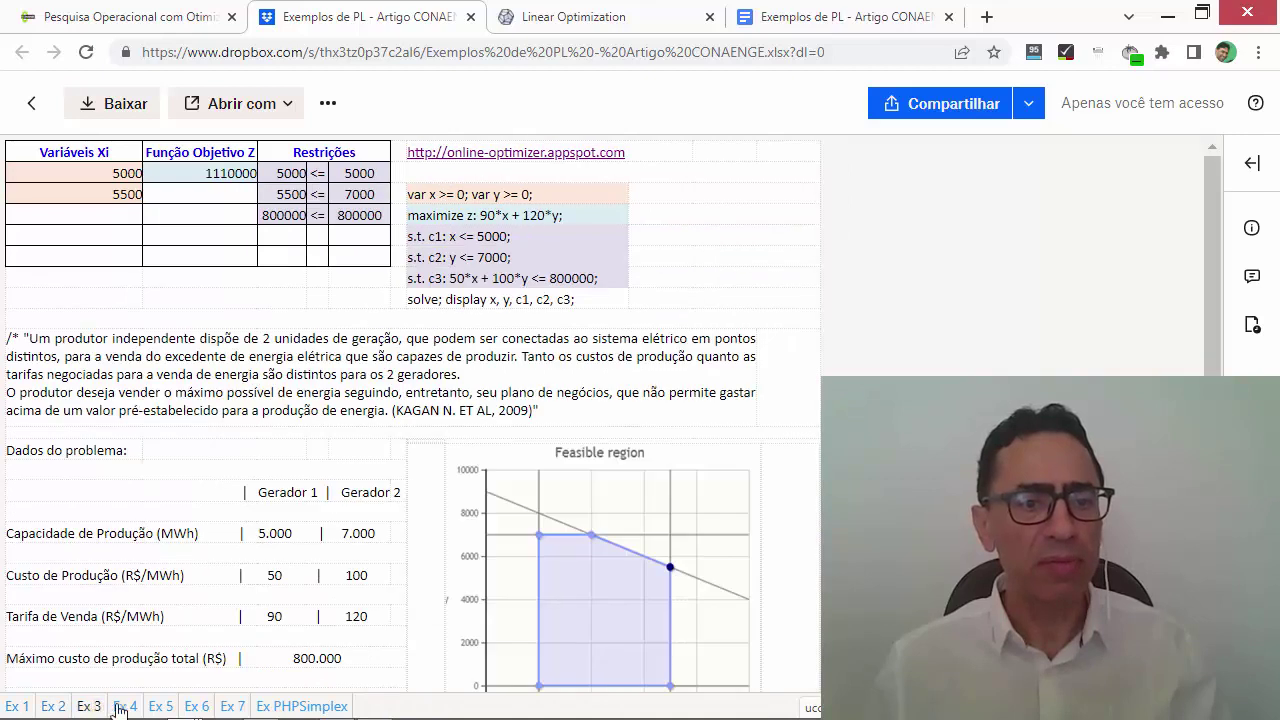
left_click(125, 706)
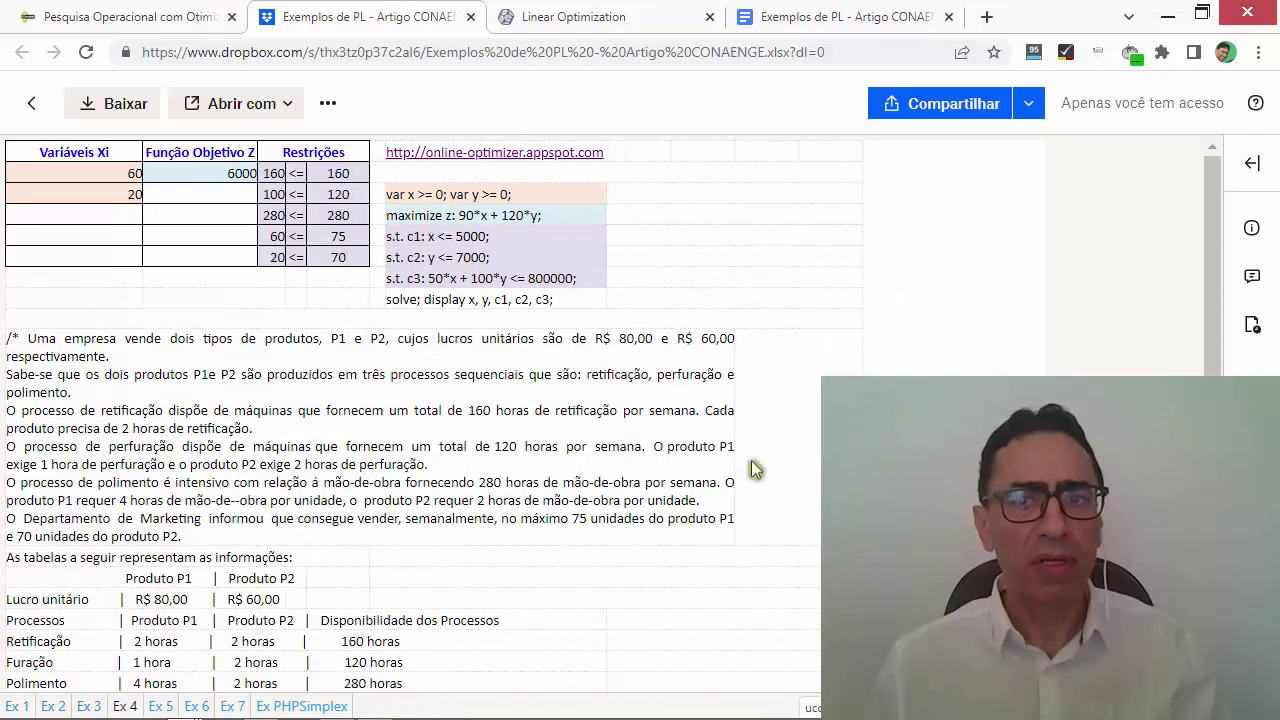
left_click(1029, 104)
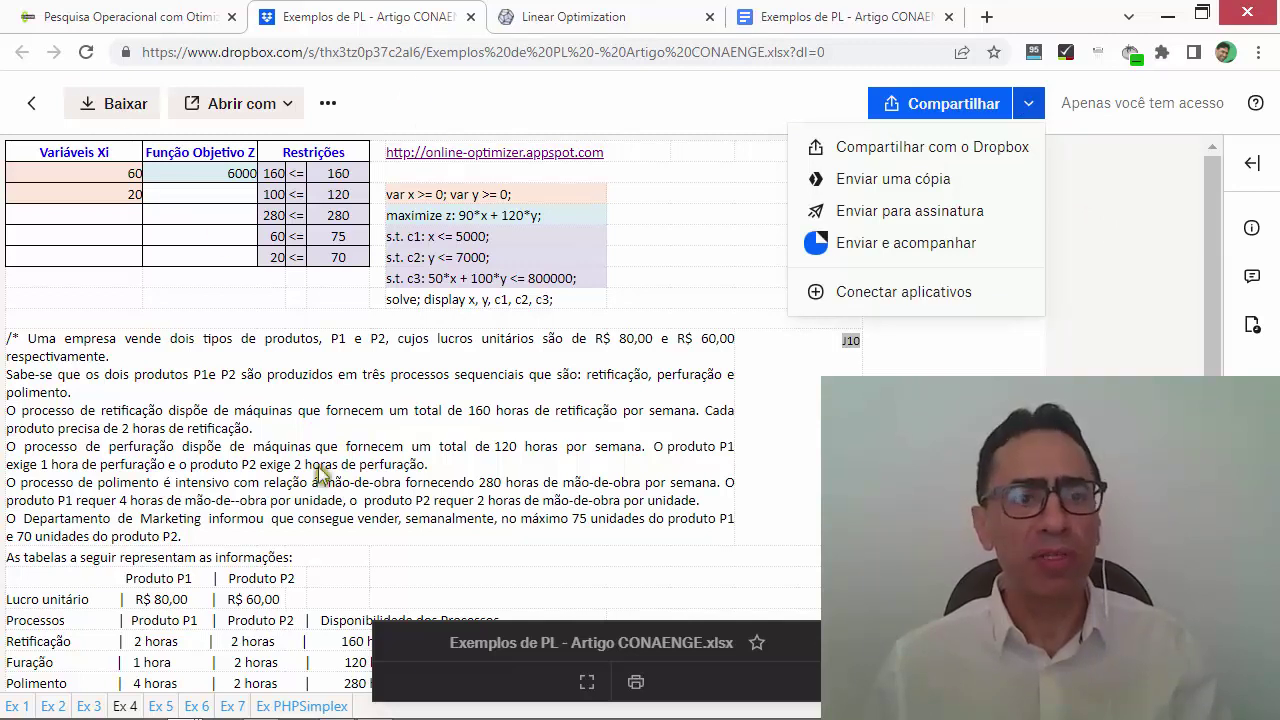
left_click(283, 706)
left_click(283, 706)
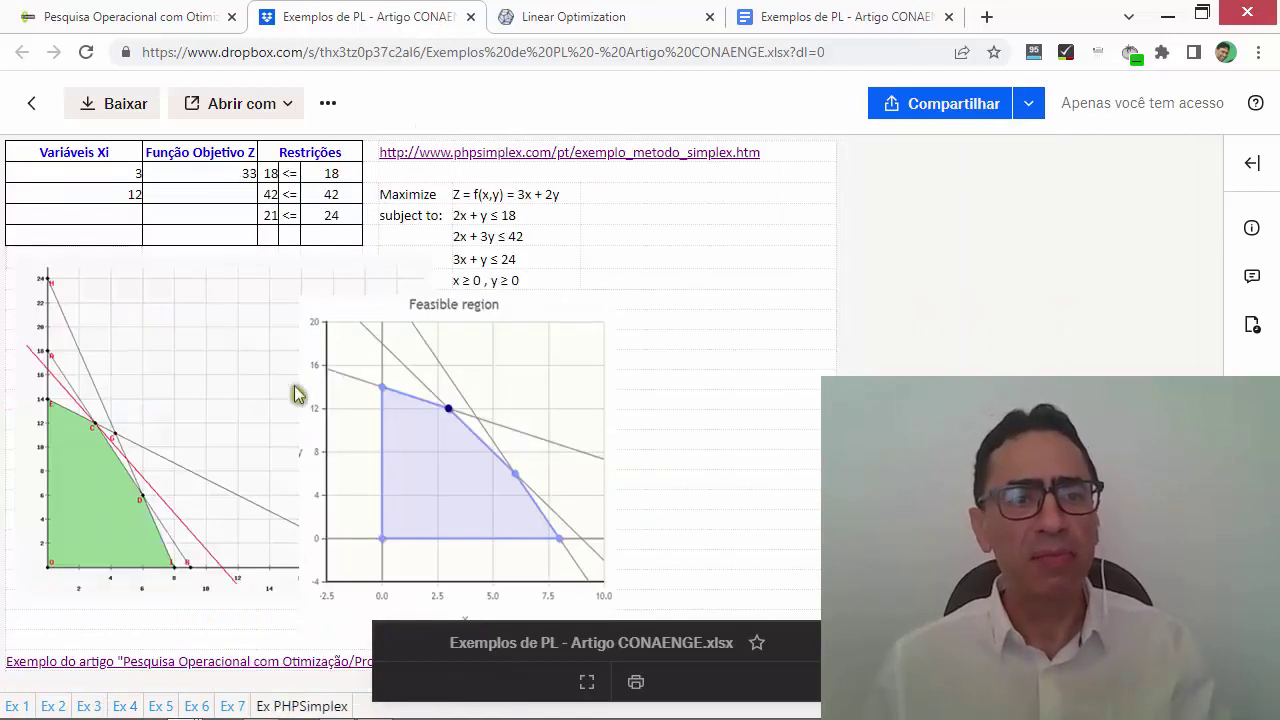
left_click(17, 706)
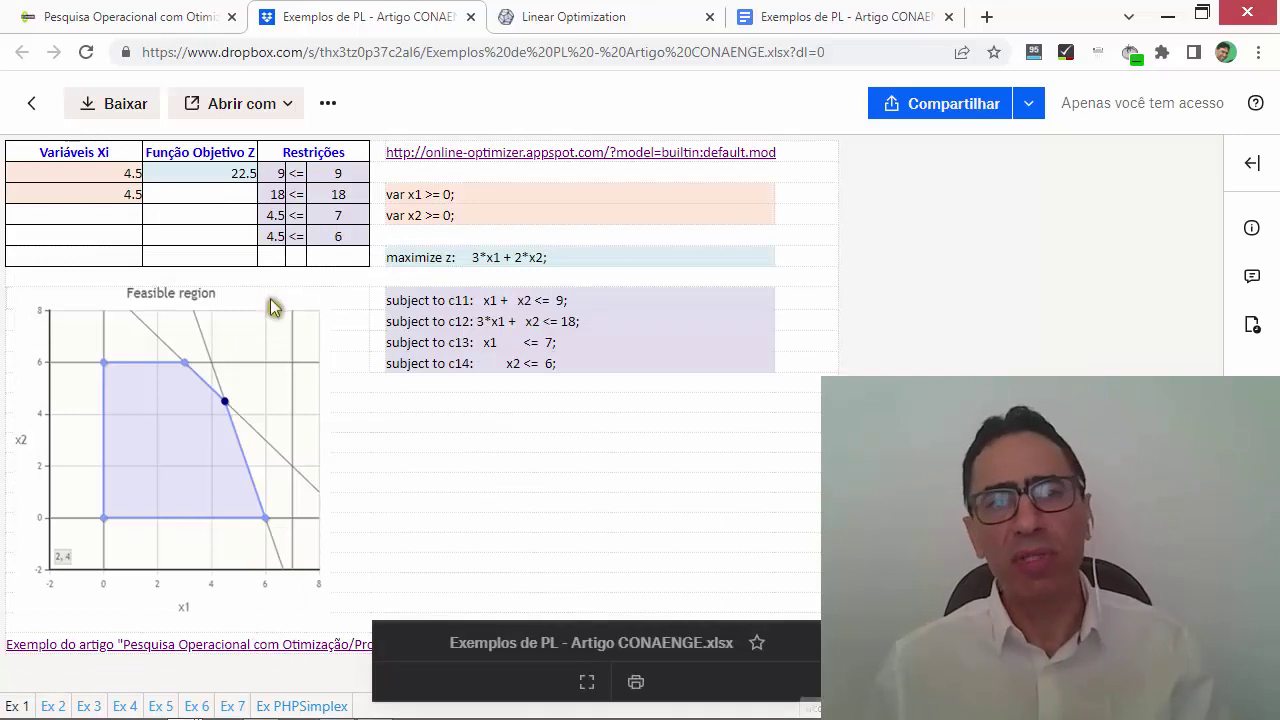
left_click(158, 18)
Open the 'Planilhas do Google' copy, view Ex 2 and Ex 3, then return to Ex 1's Z = 22.5.
left_click(627, 396)
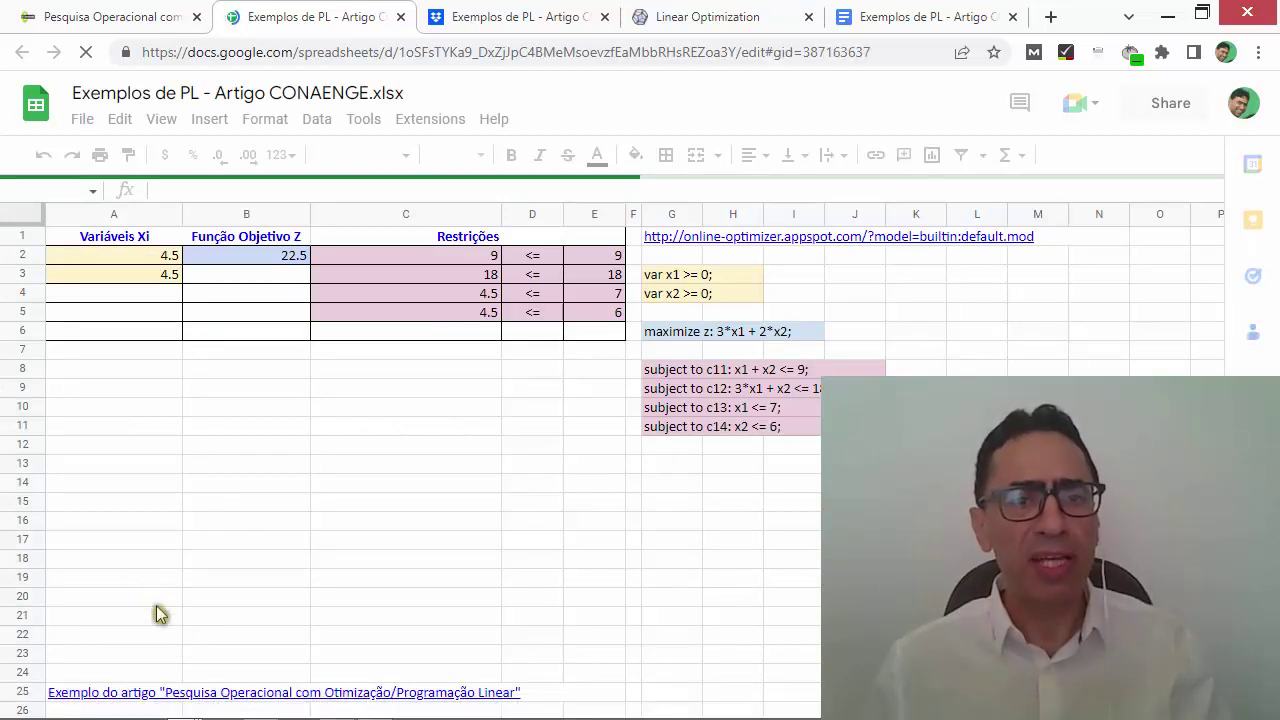
scroll(160, 605, "down", 2)
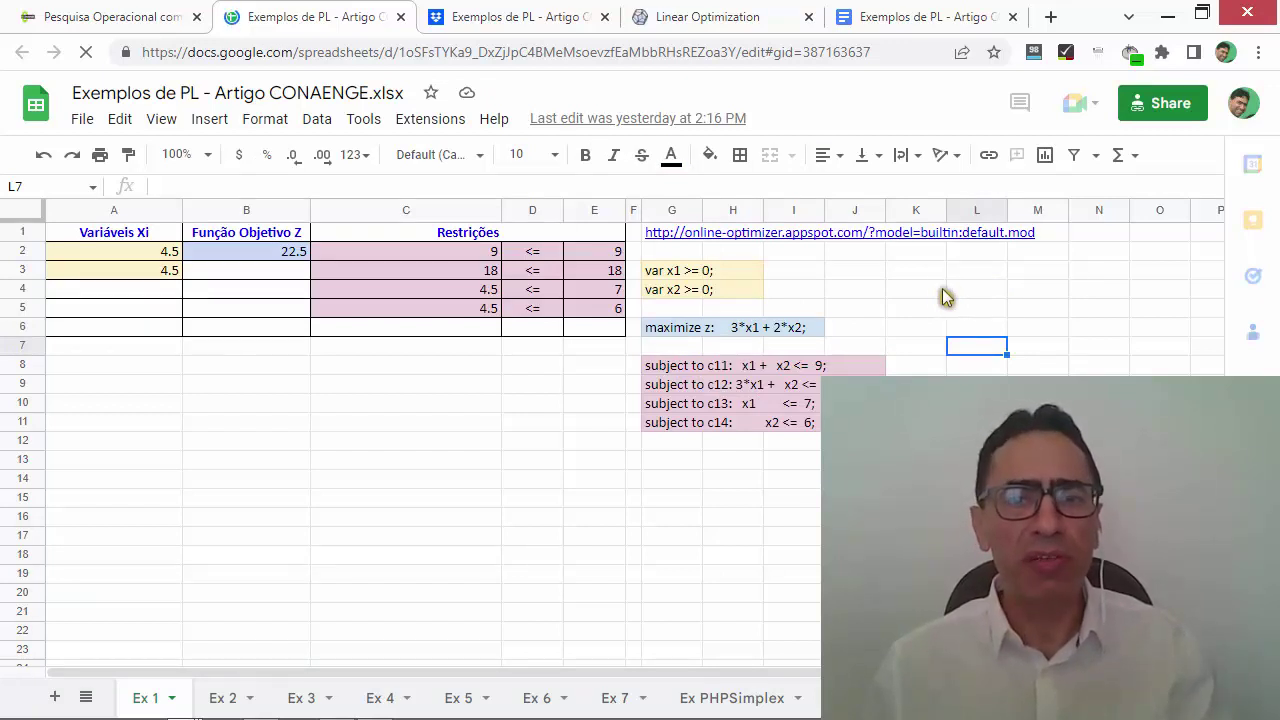
left_click(224, 698)
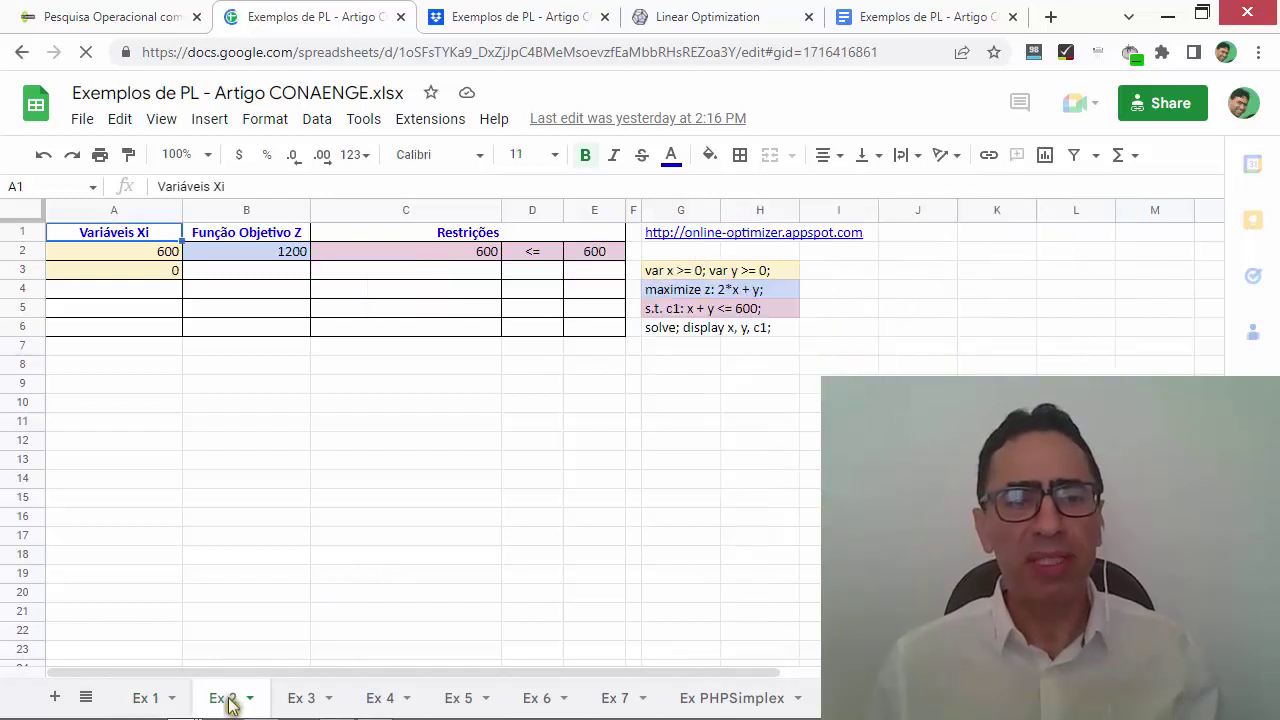
left_click(298, 698)
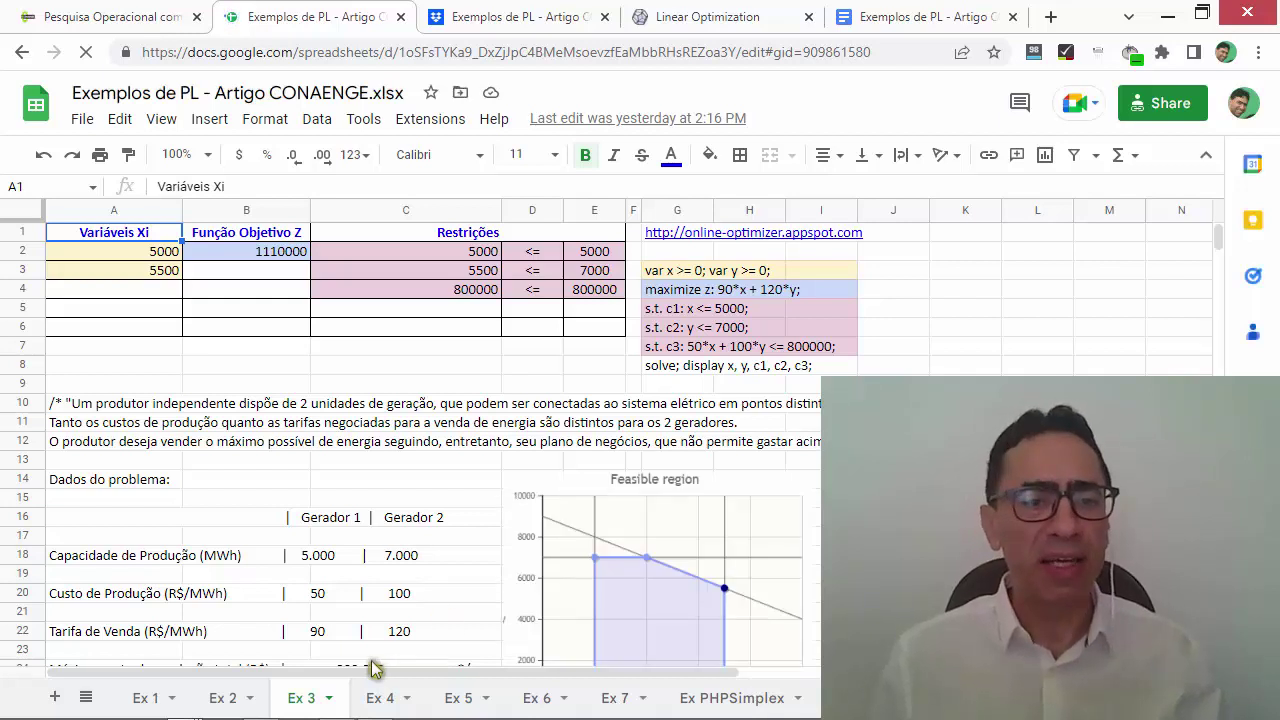
left_click(140, 700)
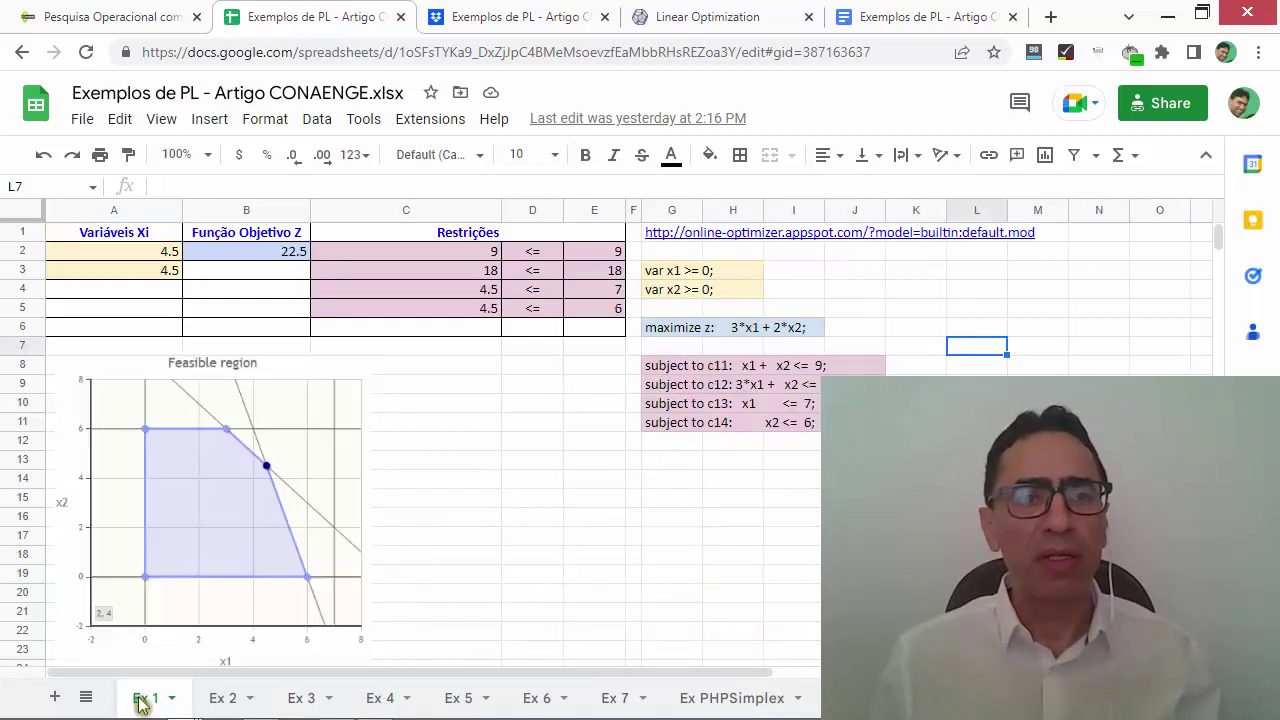
scroll(642, 520, "down", 1)
scroll(642, 518, "down", 2)
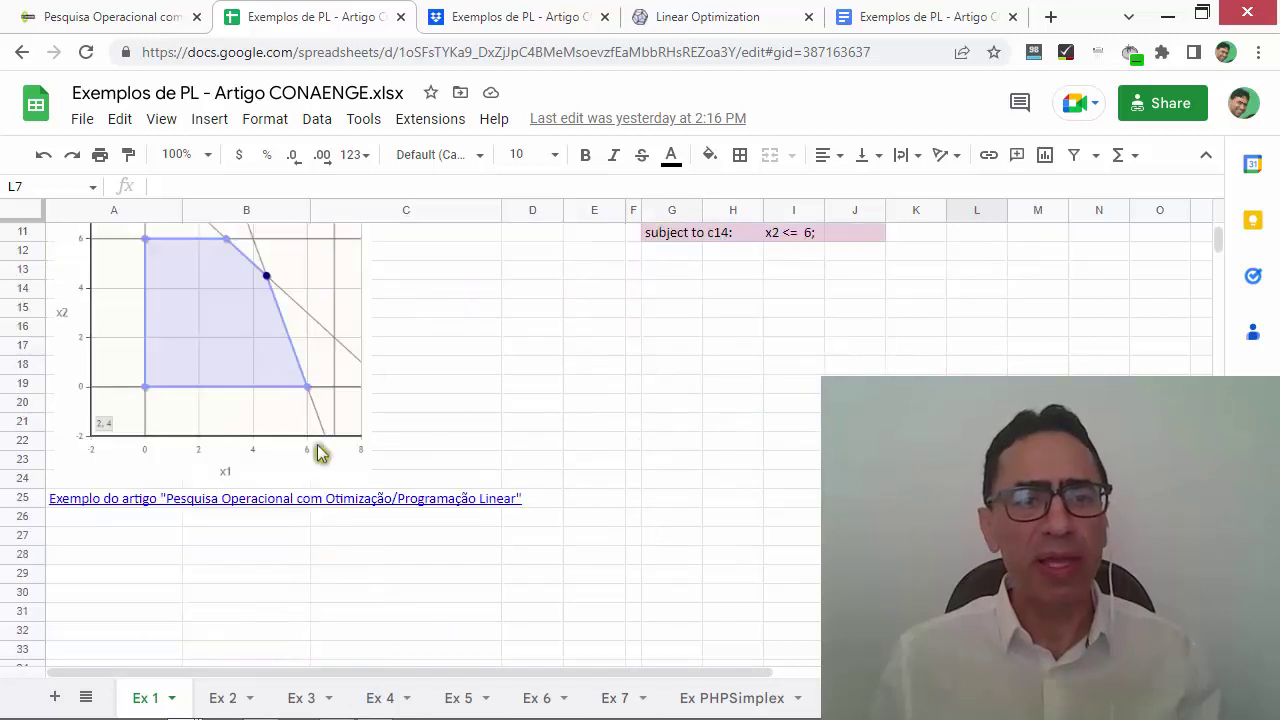
scroll(310, 420, "up", 3)
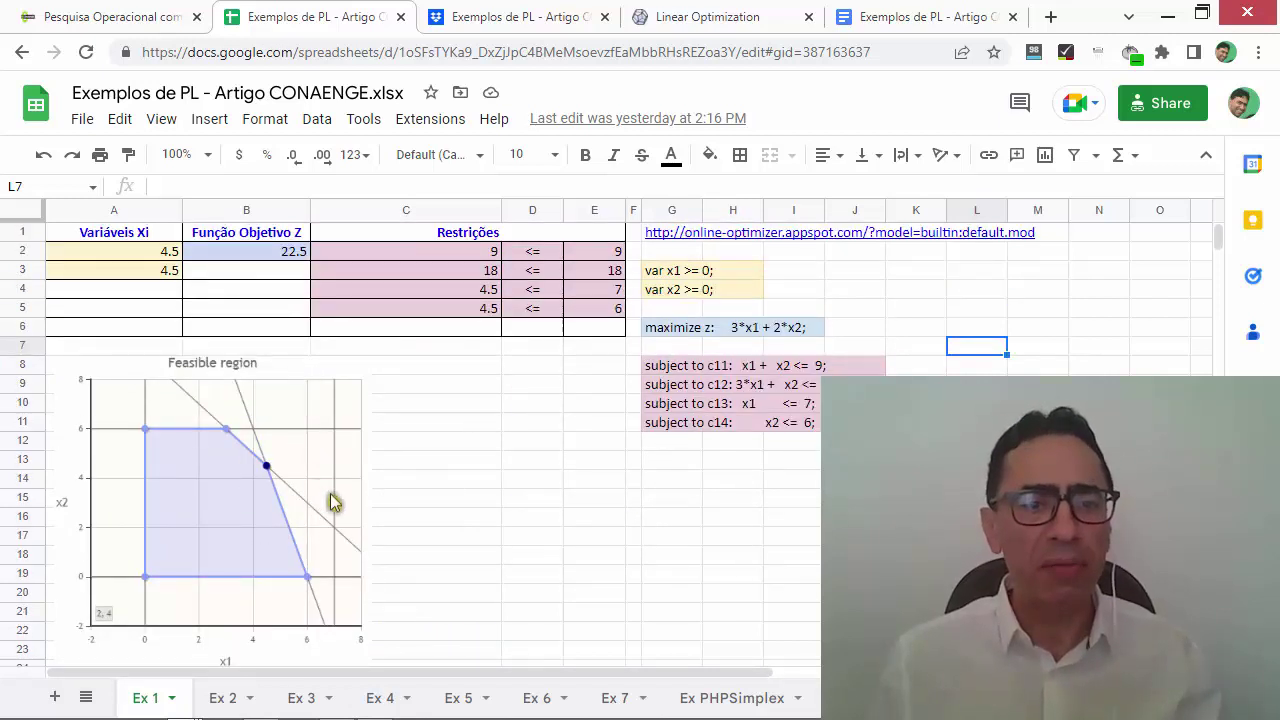
left_click(684, 325)
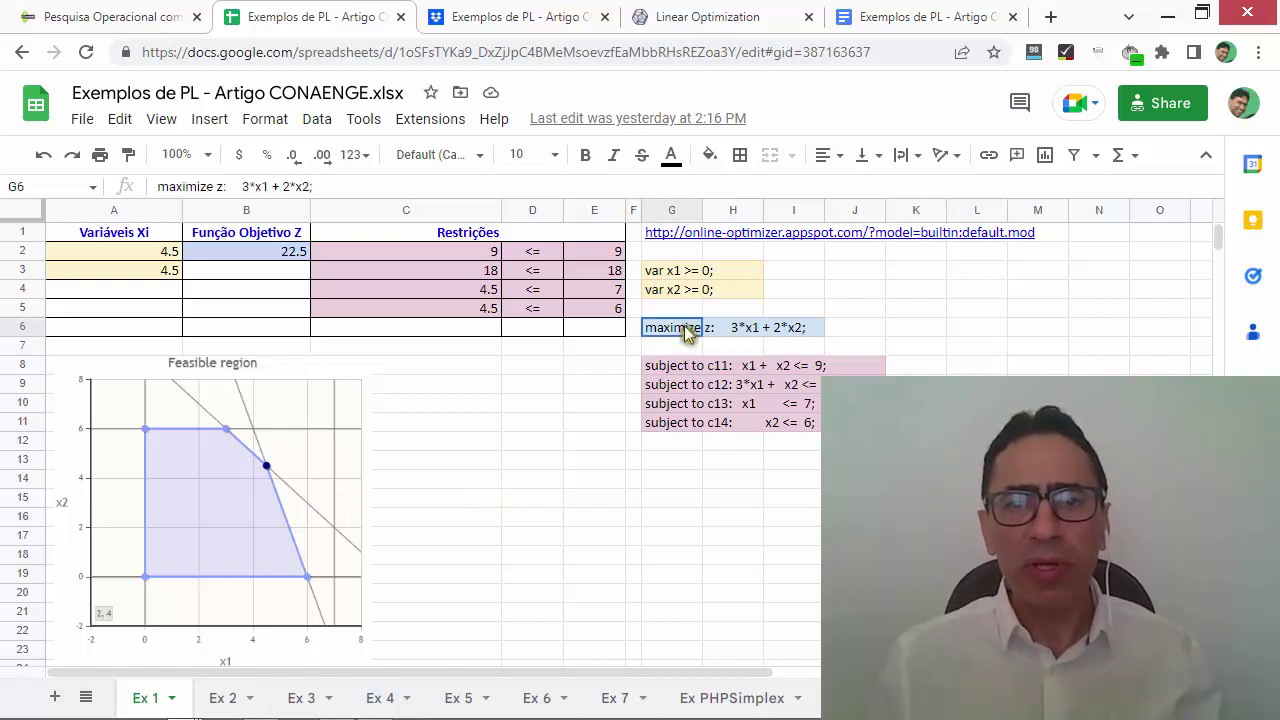
left_click(277, 254)
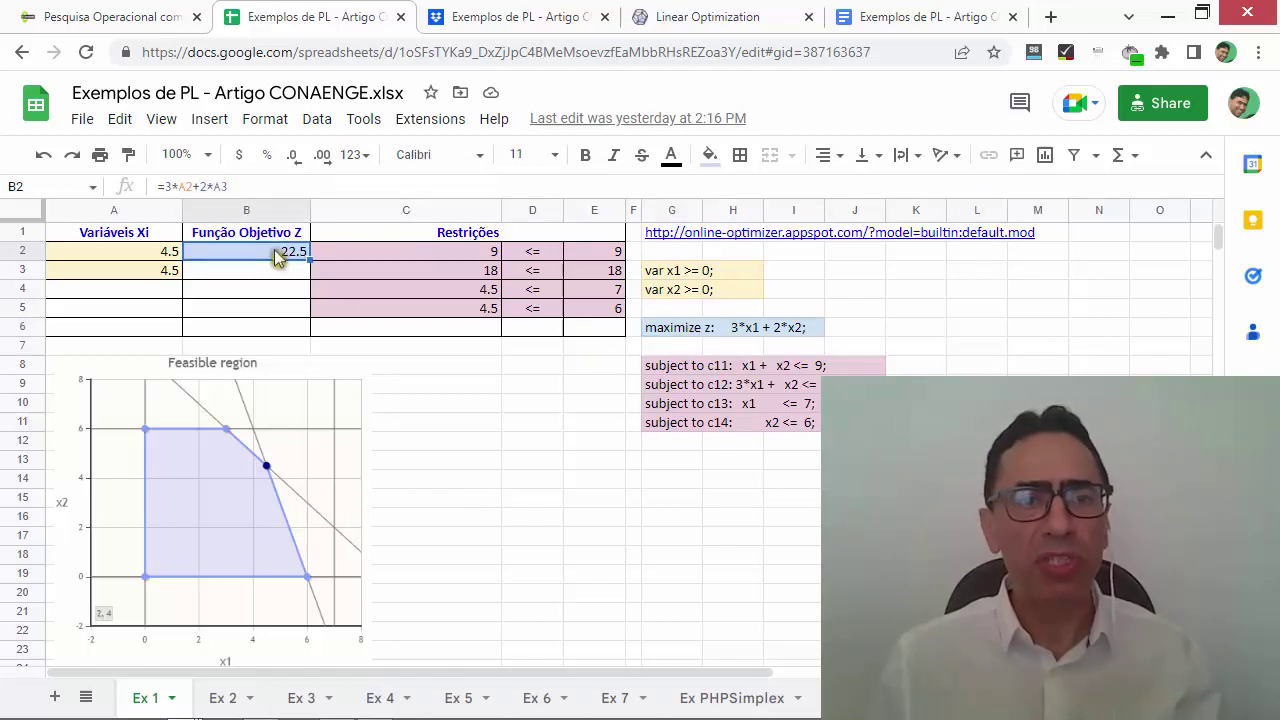
triple_click(174, 186)
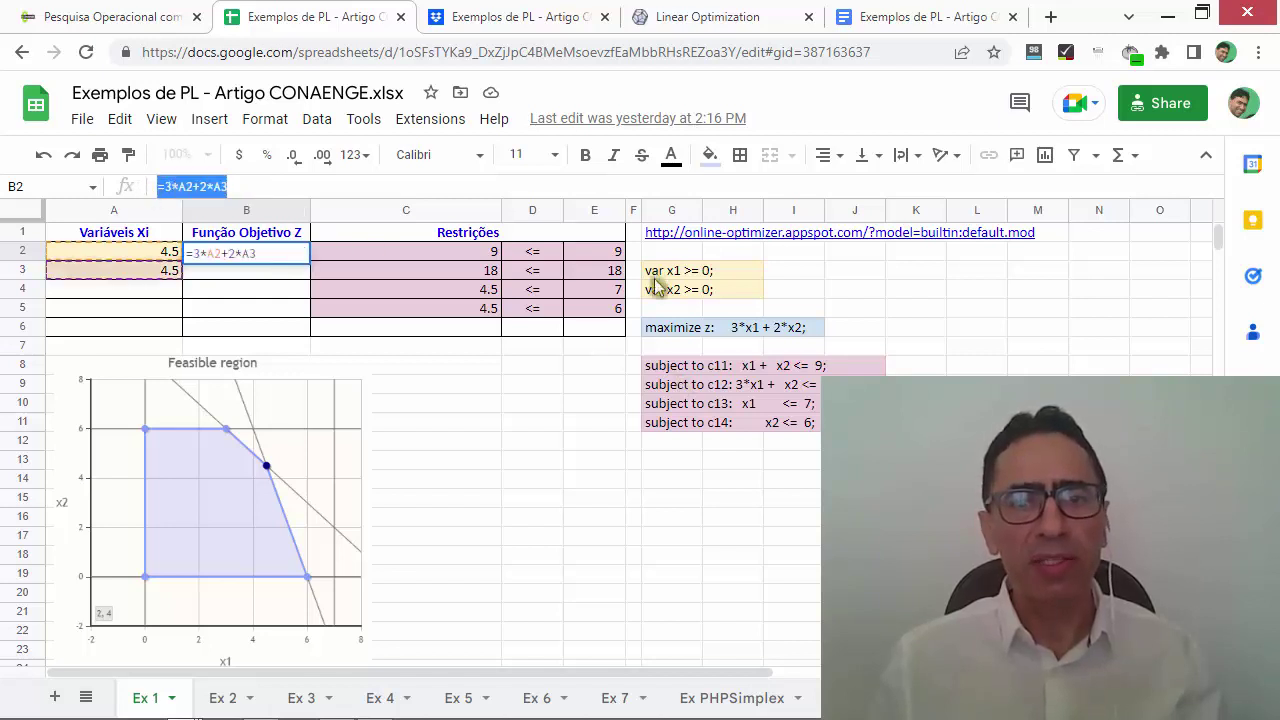
left_click_drag(655, 278, 656, 289)
left_click_drag(92, 248, 97, 266)
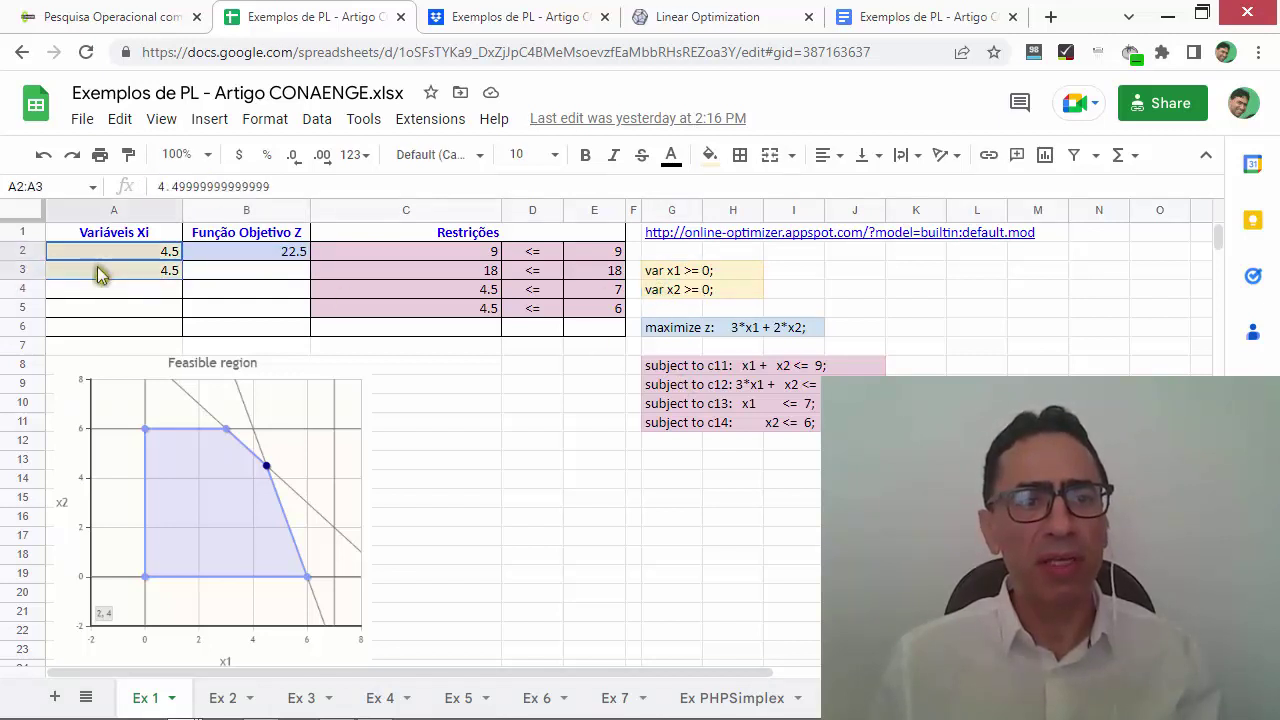
left_click_drag(665, 366, 794, 422)
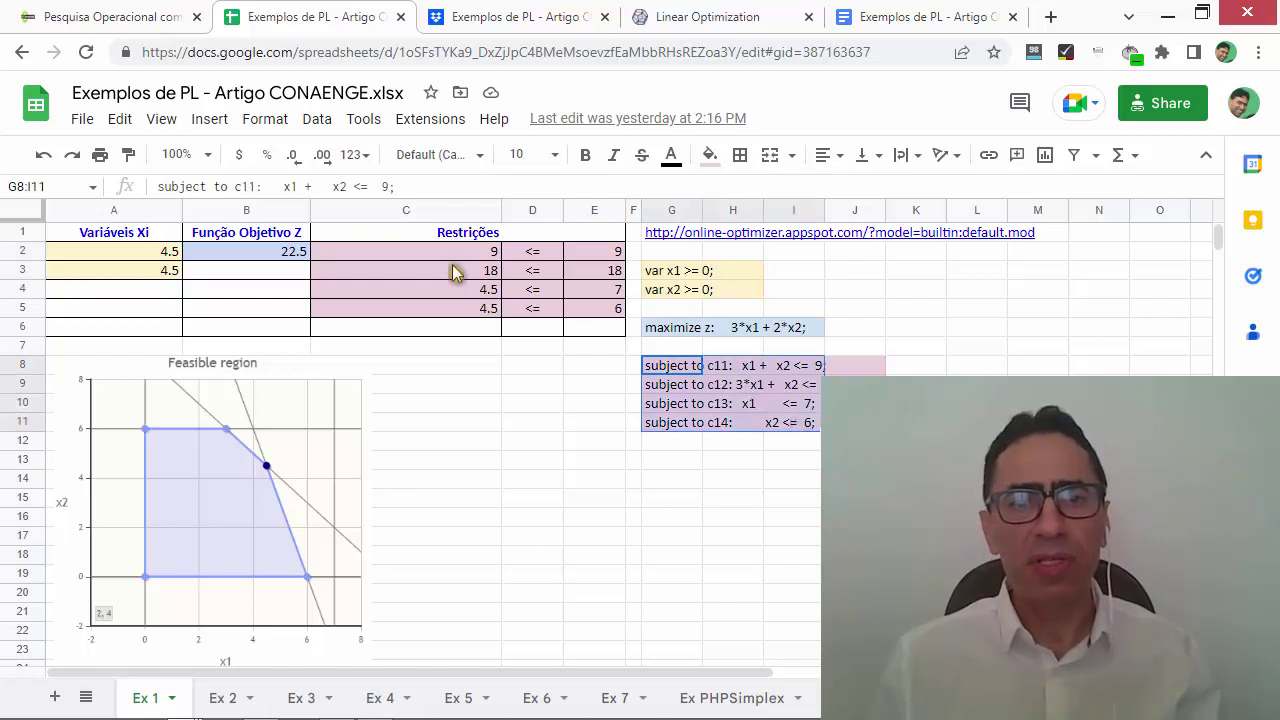
left_click_drag(480, 251, 585, 305)
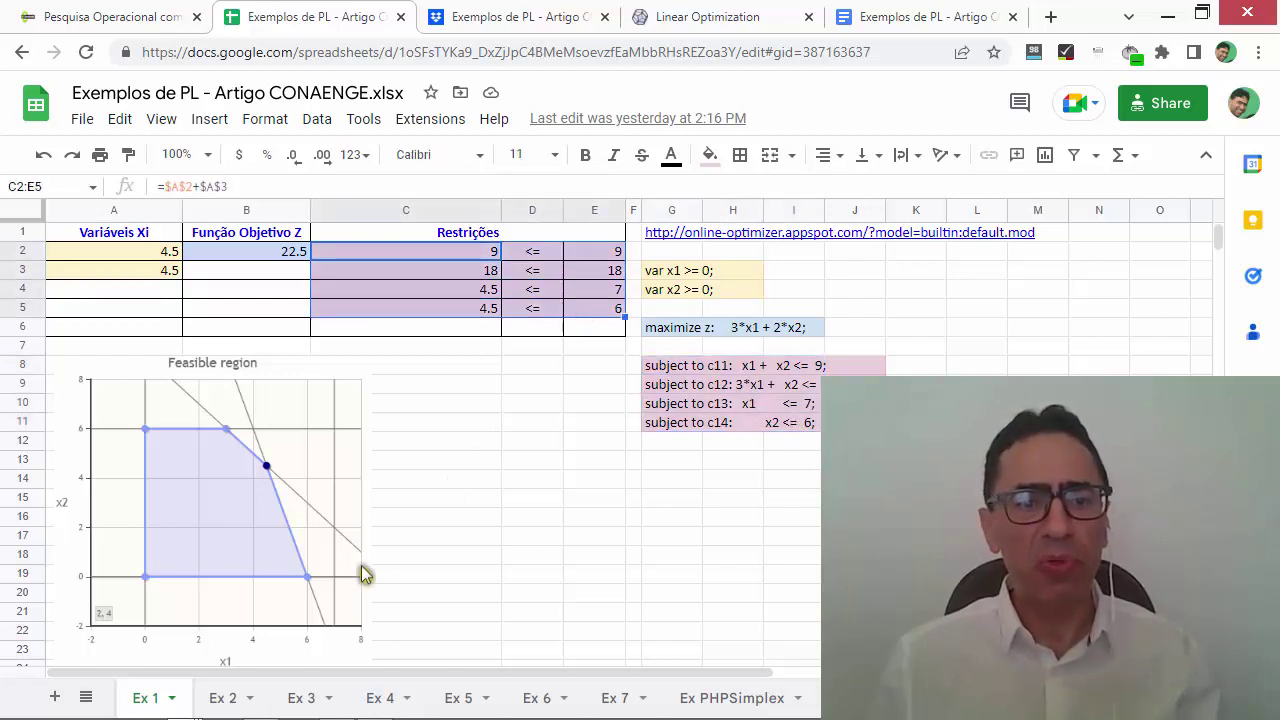
left_click(512, 17)
left_click(363, 20)
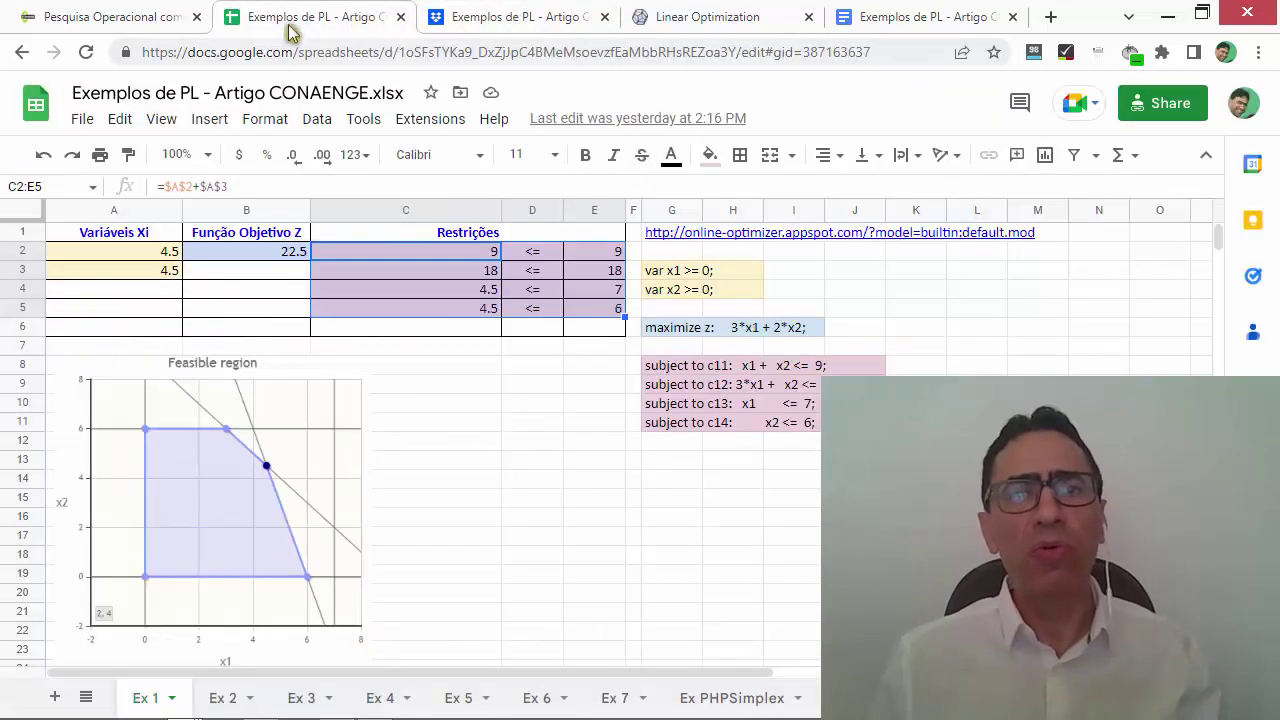
Return to the CONAENGE article and scroll down to its videos and Indústria 4.0 event banner.
left_click(96, 18)
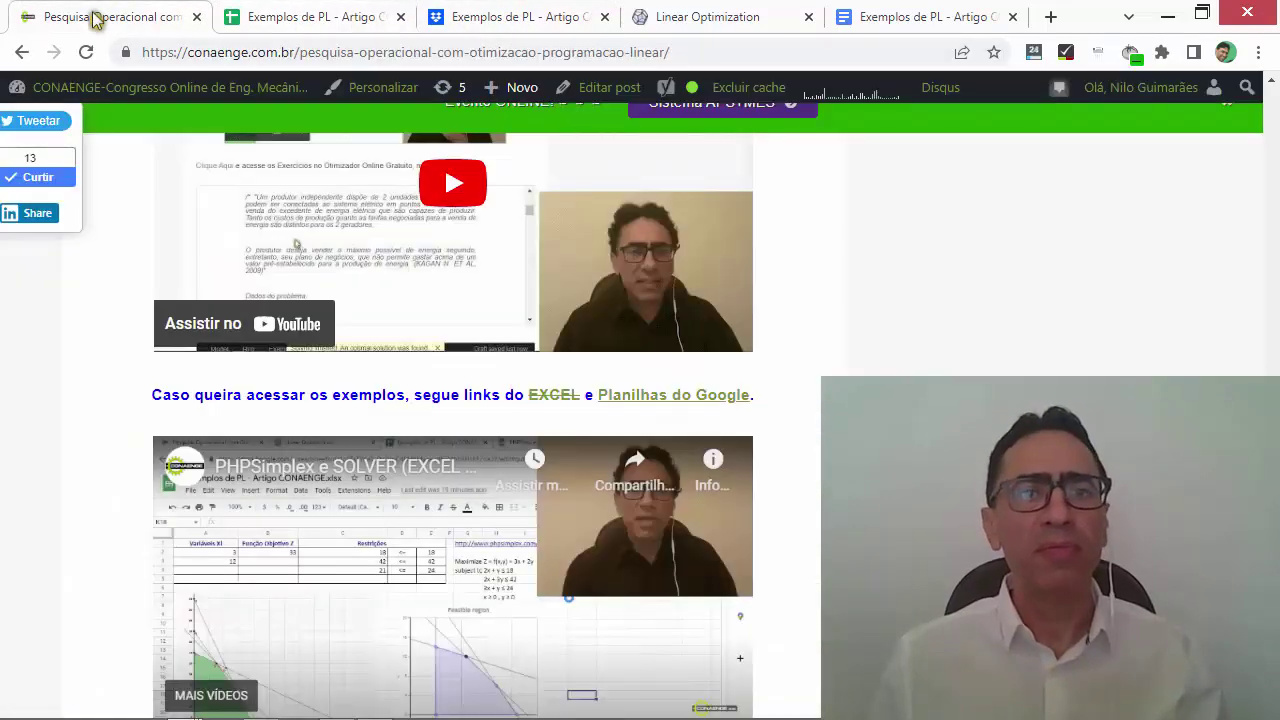
scroll(904, 347, "down", 3)
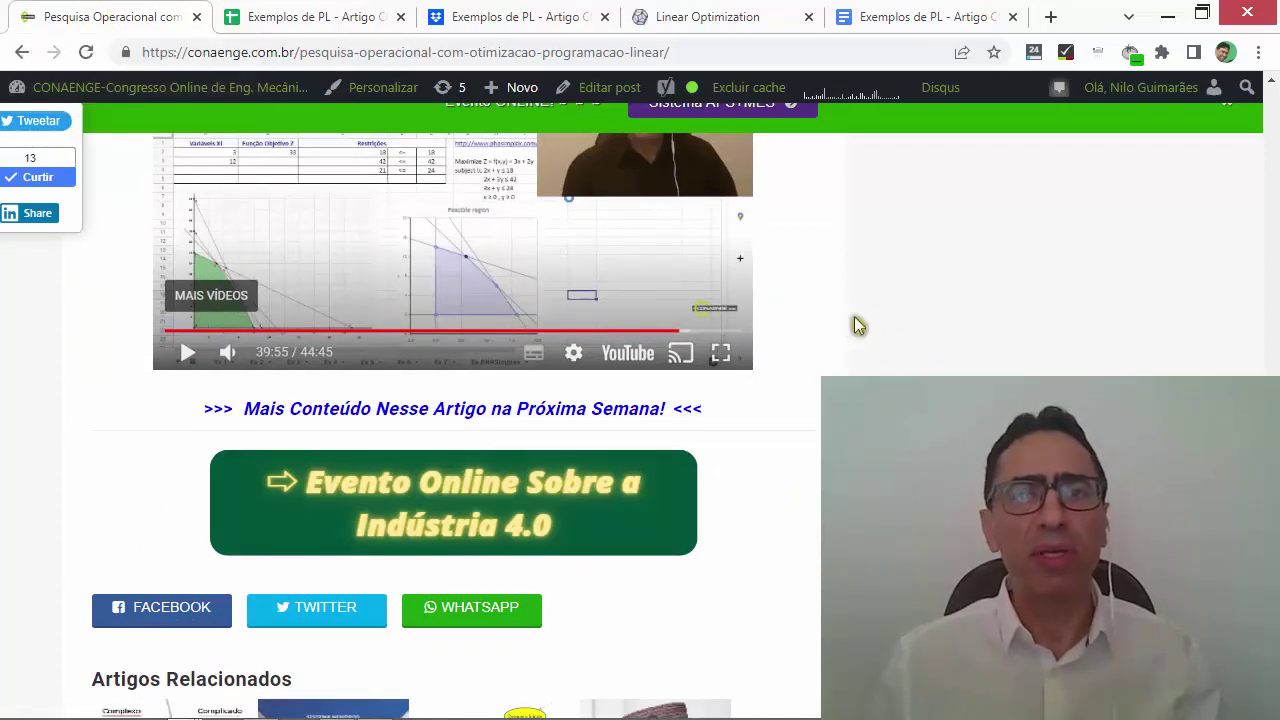
Open the published LP examples document and scroll down to example 1's '# Modelagem Simples' model.
left_click(865, 17)
scroll(717, 380, "up", 1)
scroll(720, 386, "down", 3)
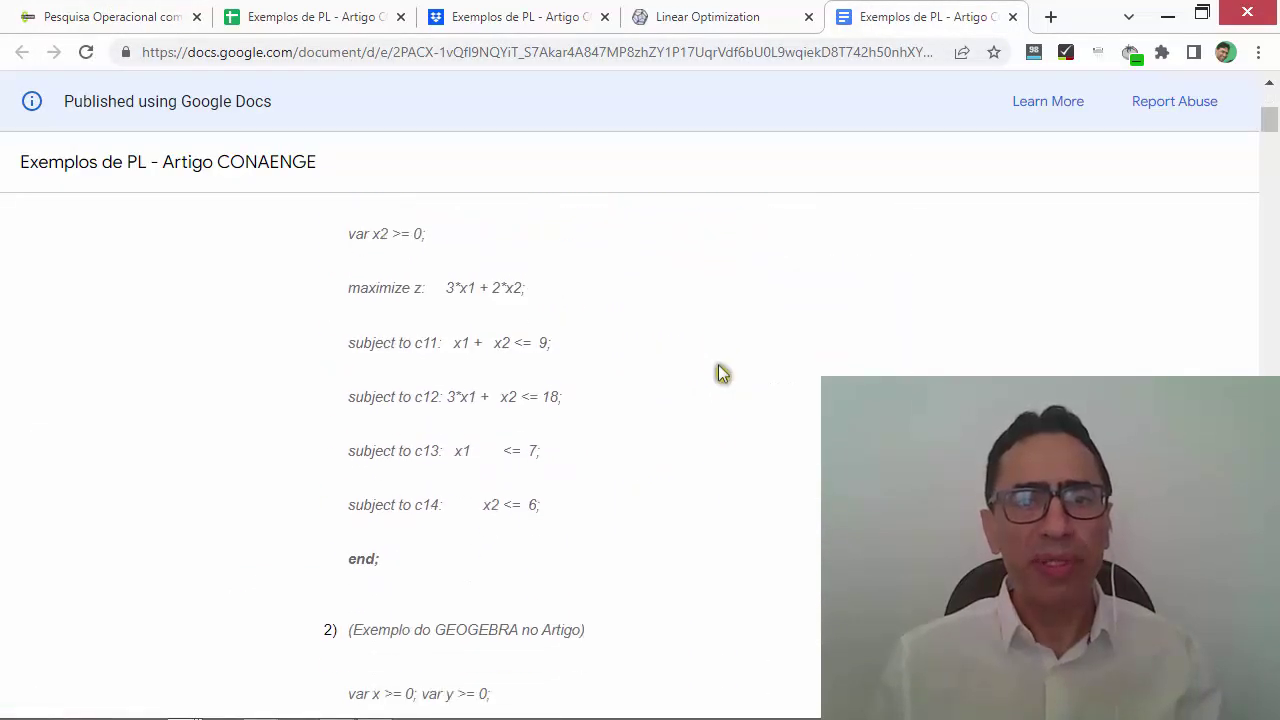
scroll(723, 371, "down", 4)
scroll(720, 371, "down", 5)
scroll(717, 364, "down", 5)
scroll(717, 364, "down", 4)
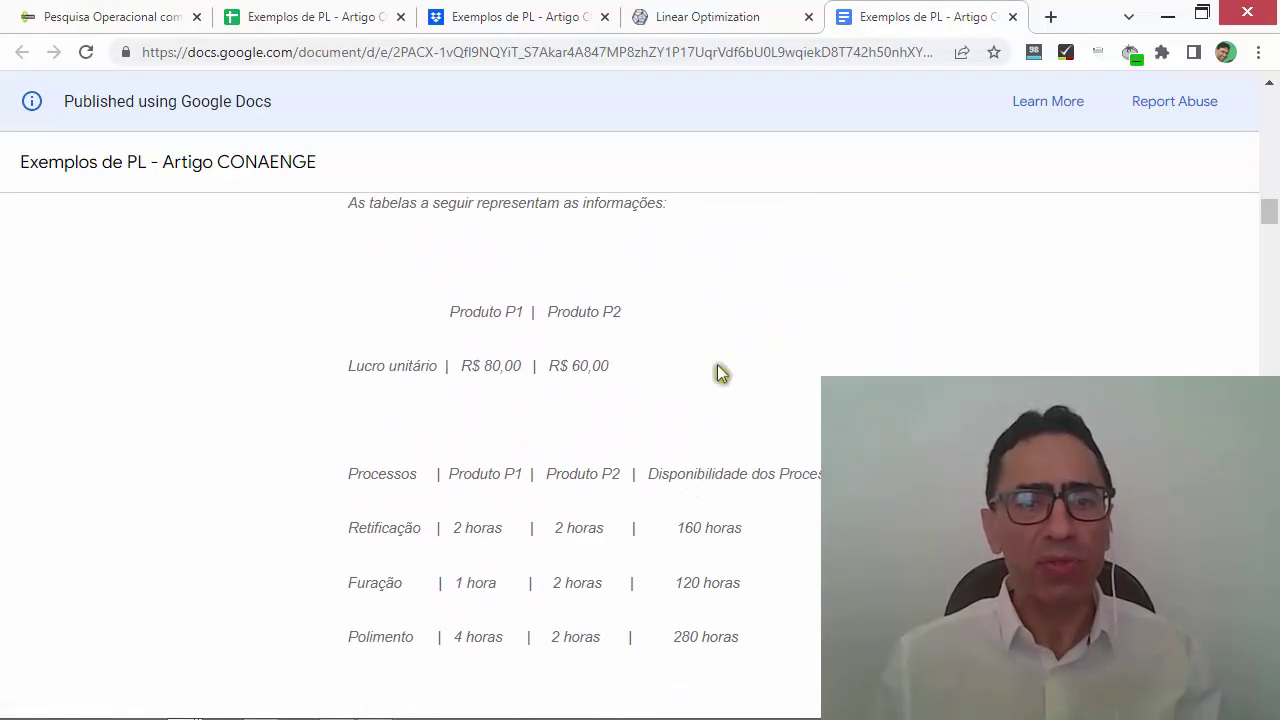
scroll(717, 364, "down", 4)
scroll(717, 364, "down", 4)
scroll(717, 364, "down", 3)
scroll(717, 364, "down", 4)
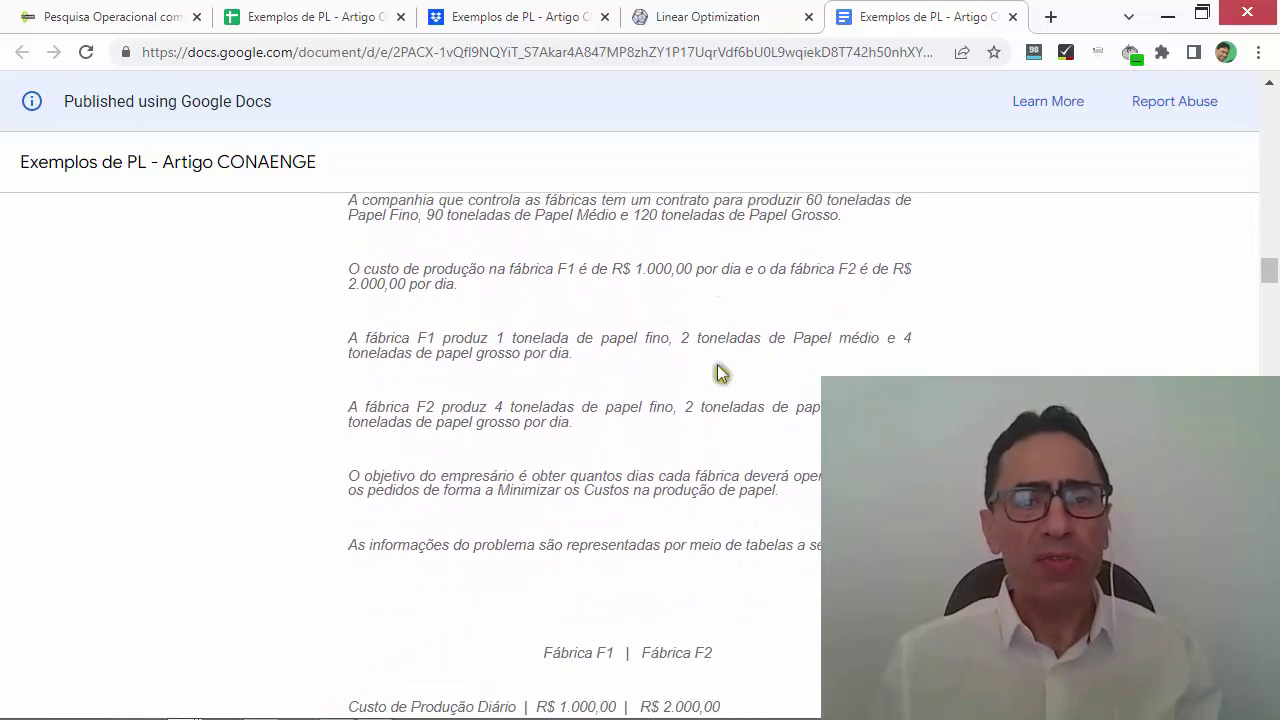
scroll(717, 364, "down", 4)
scroll(717, 364, "down", 4)
scroll(717, 364, "down", 5)
scroll(717, 364, "down", 4)
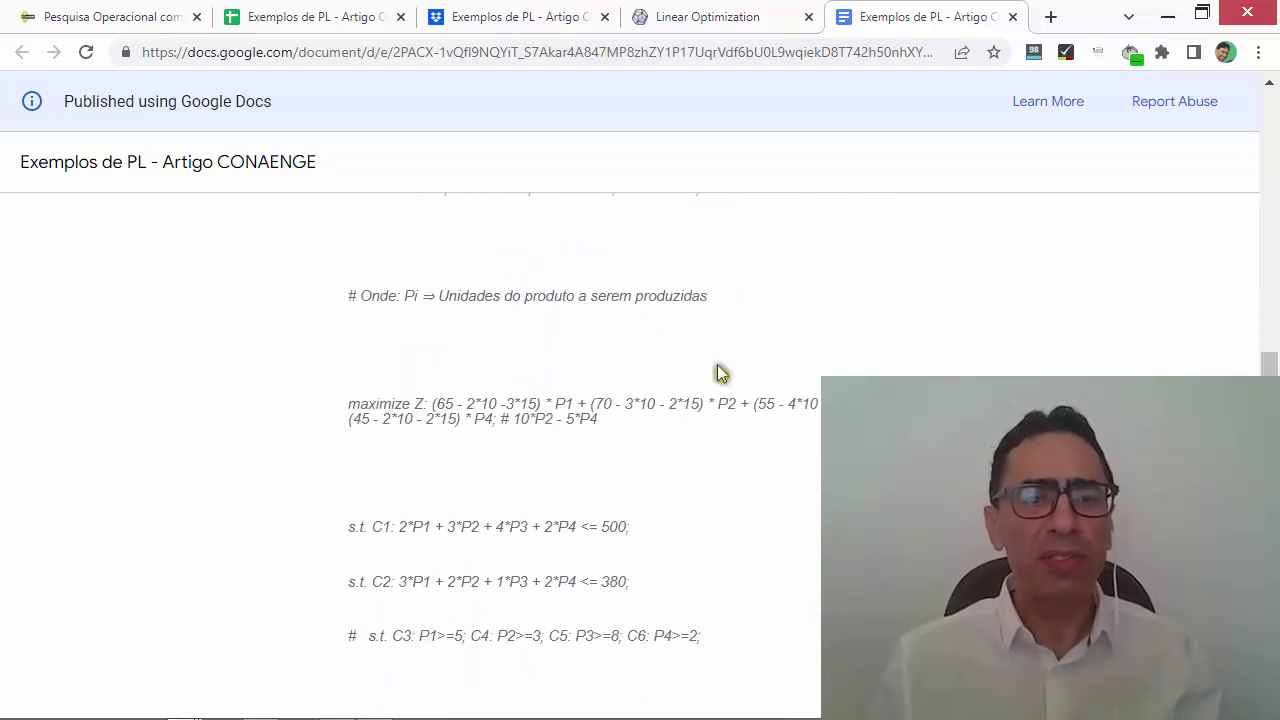
scroll(717, 364, "down", 3)
scroll(717, 364, "down", 5)
scroll(717, 364, "down", 5)
scroll(717, 364, "down", 2)
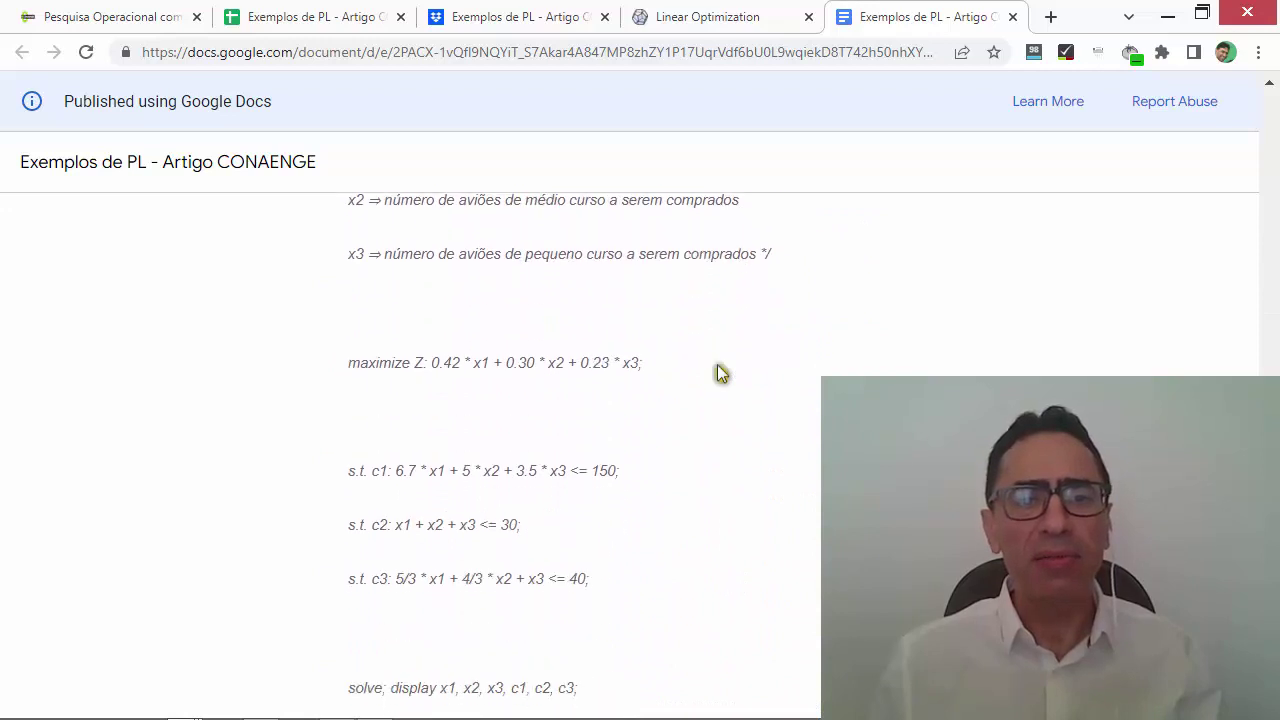
scroll(717, 364, "down", 4)
scroll(717, 364, "down", 2)
scroll(720, 372, "down", 2)
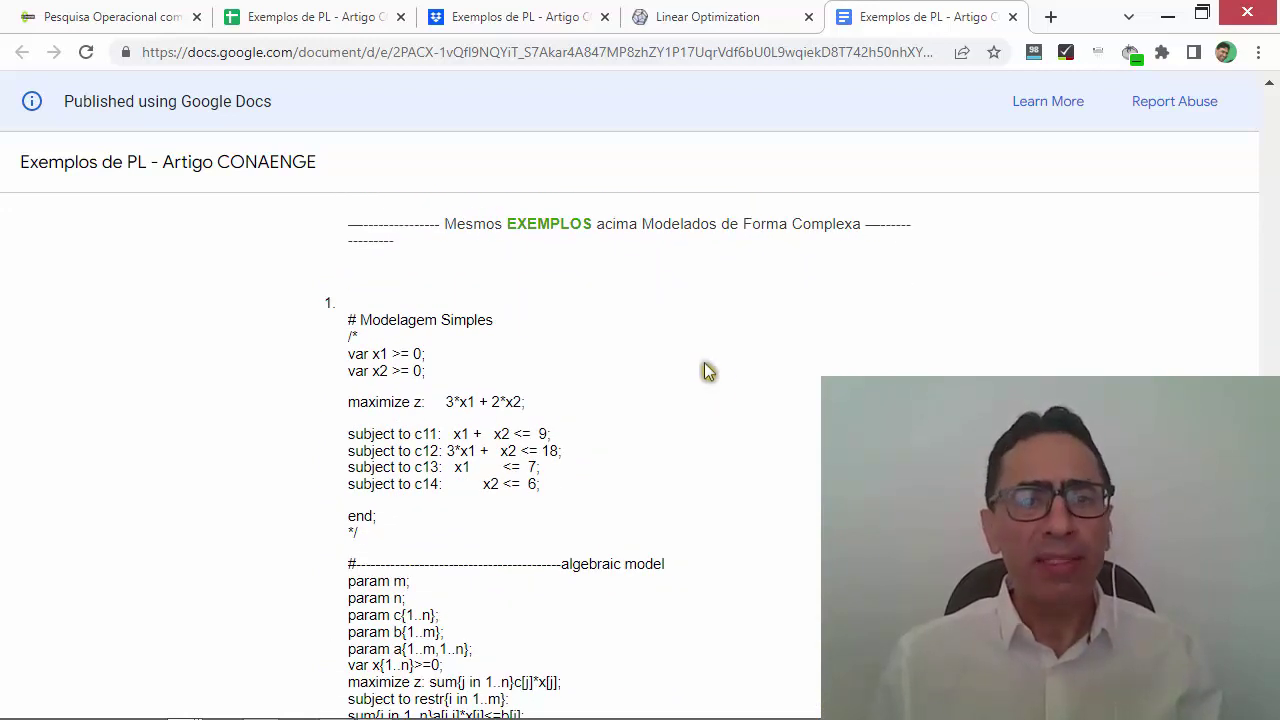
scroll(503, 368, "down", 1)
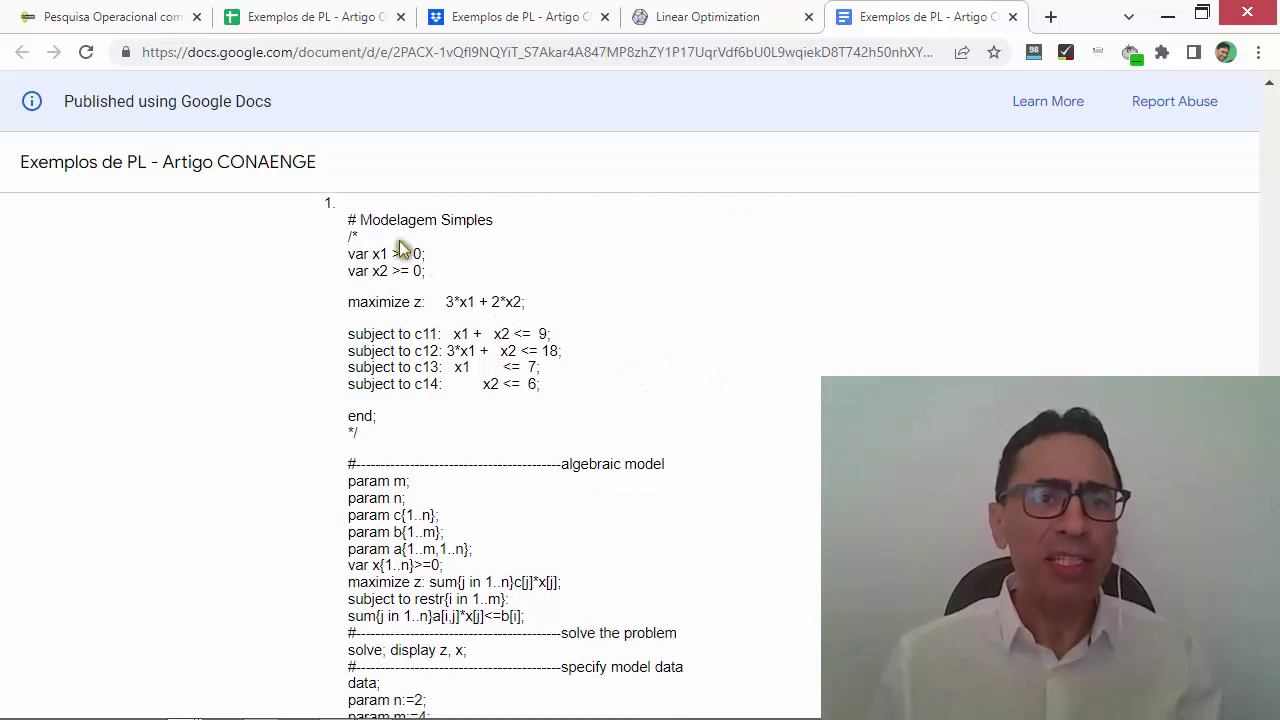
left_click_drag(368, 229, 452, 413)
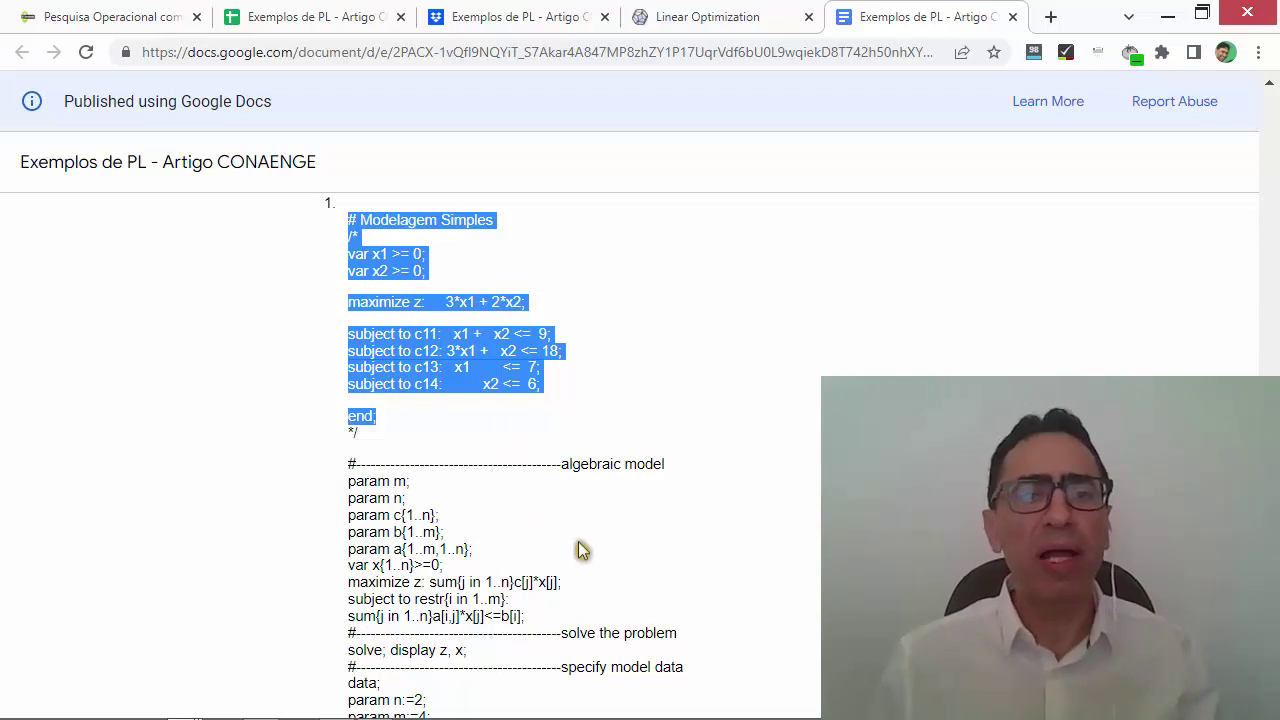
scroll(600, 520, "down", 1)
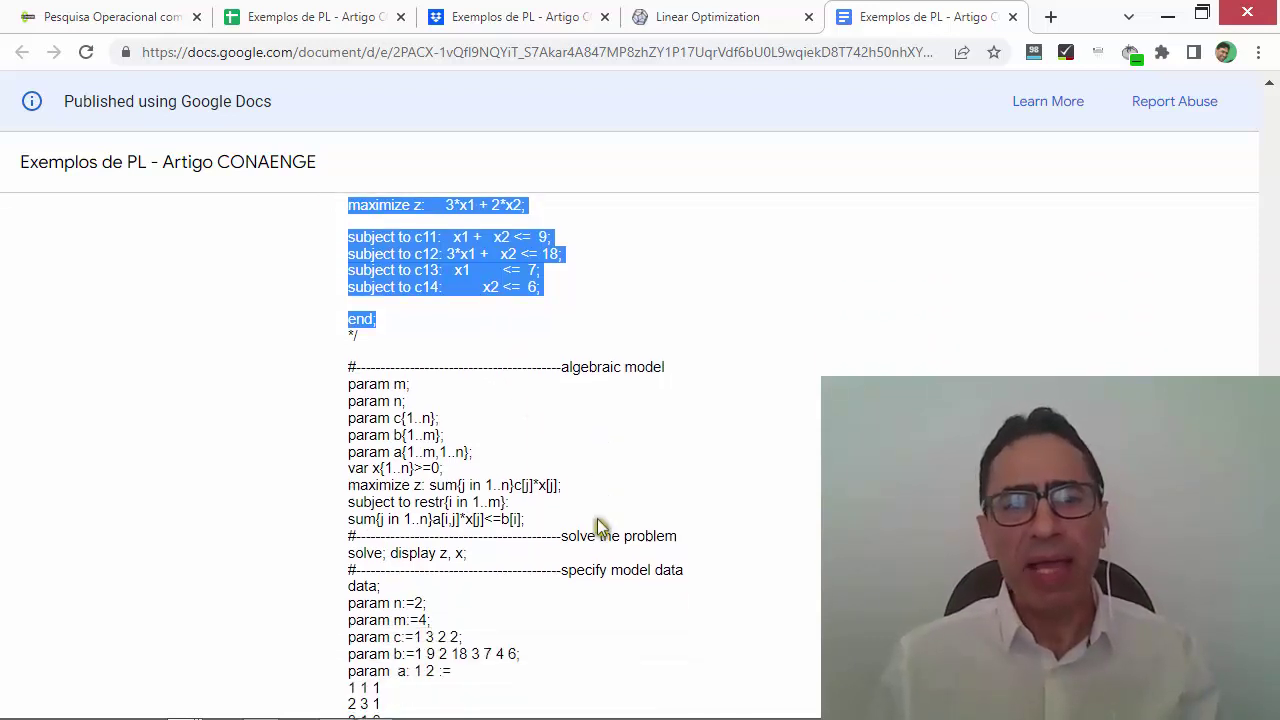
left_click_drag(348, 380, 538, 517)
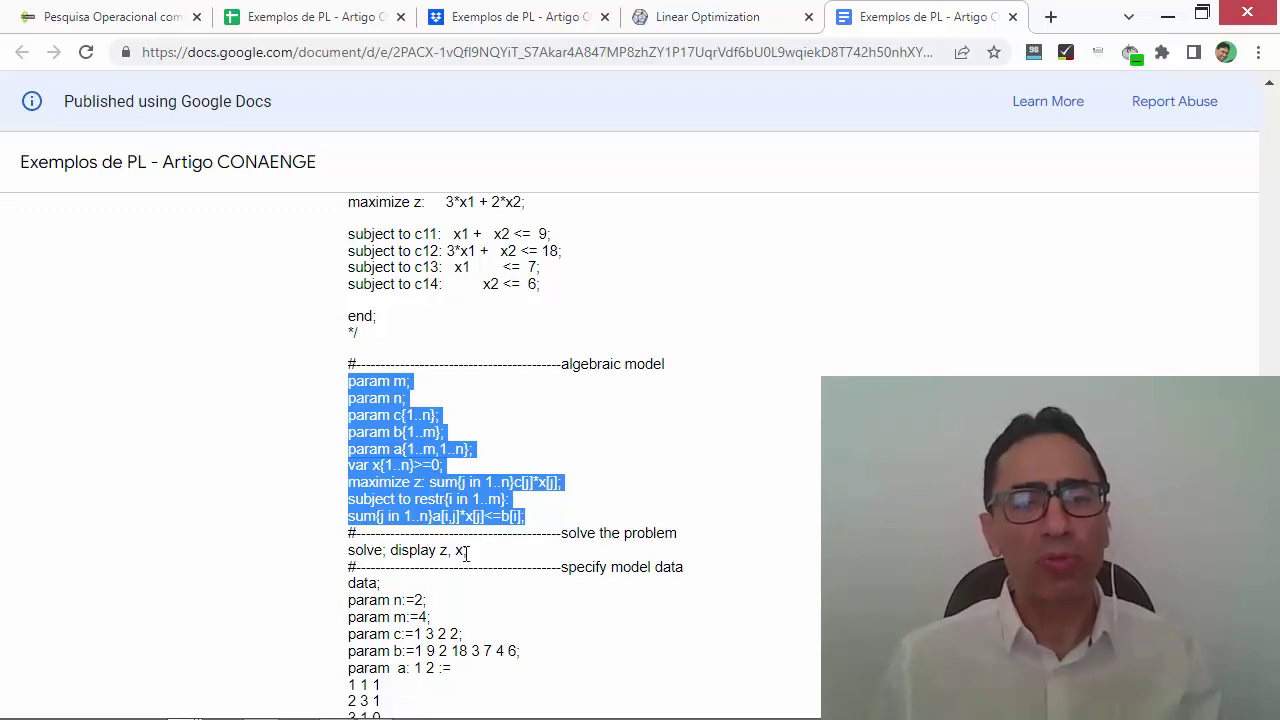
left_click(369, 582)
double_click(367, 582)
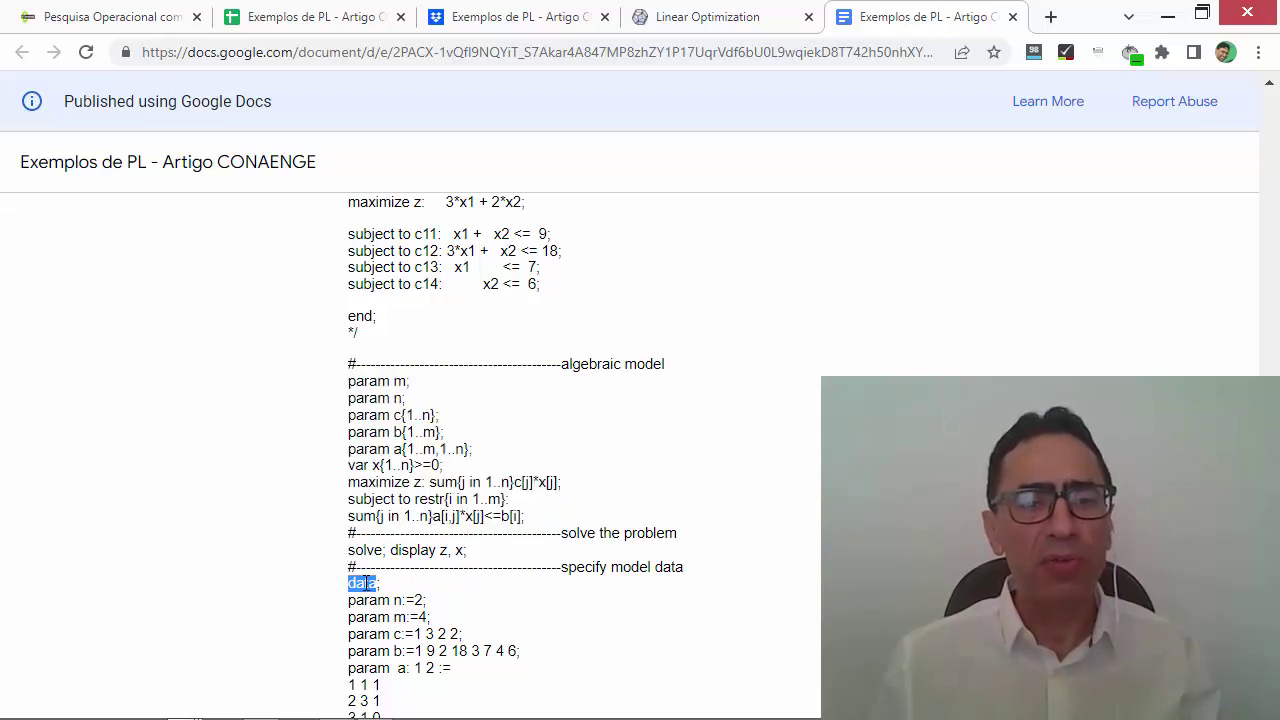
scroll(410, 586, "down", 1)
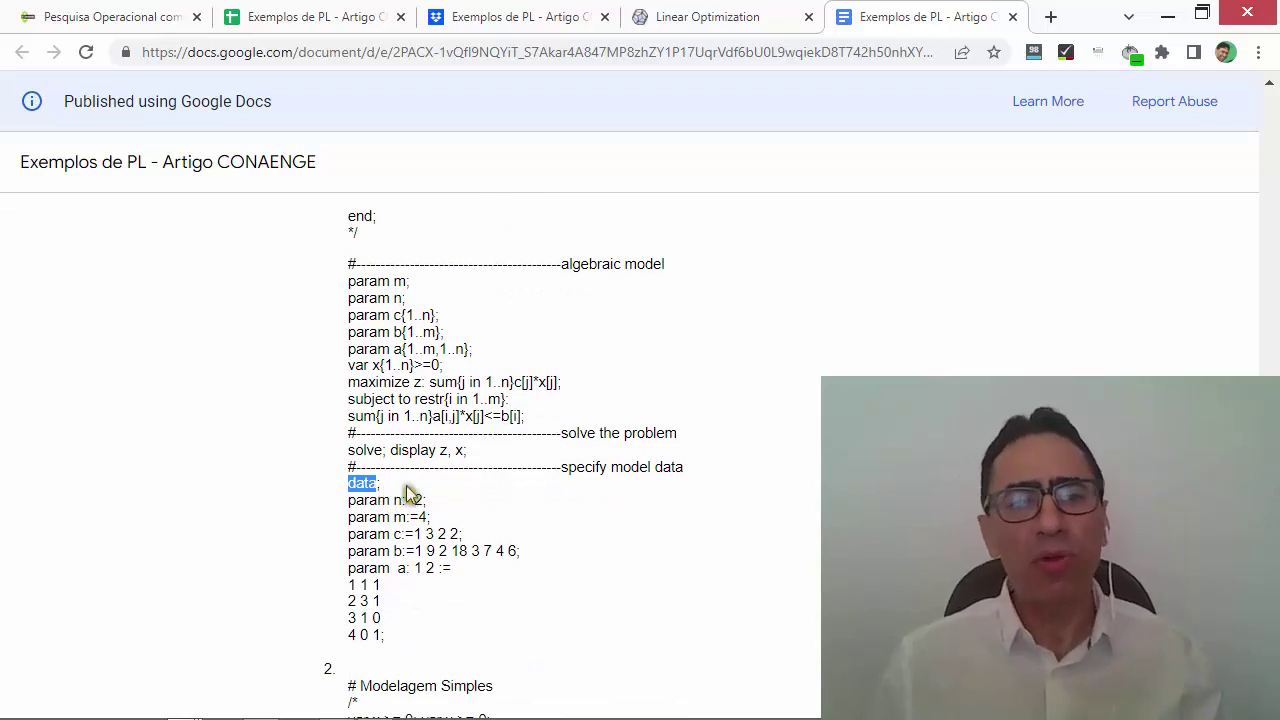
left_click_drag(348, 483, 382, 484)
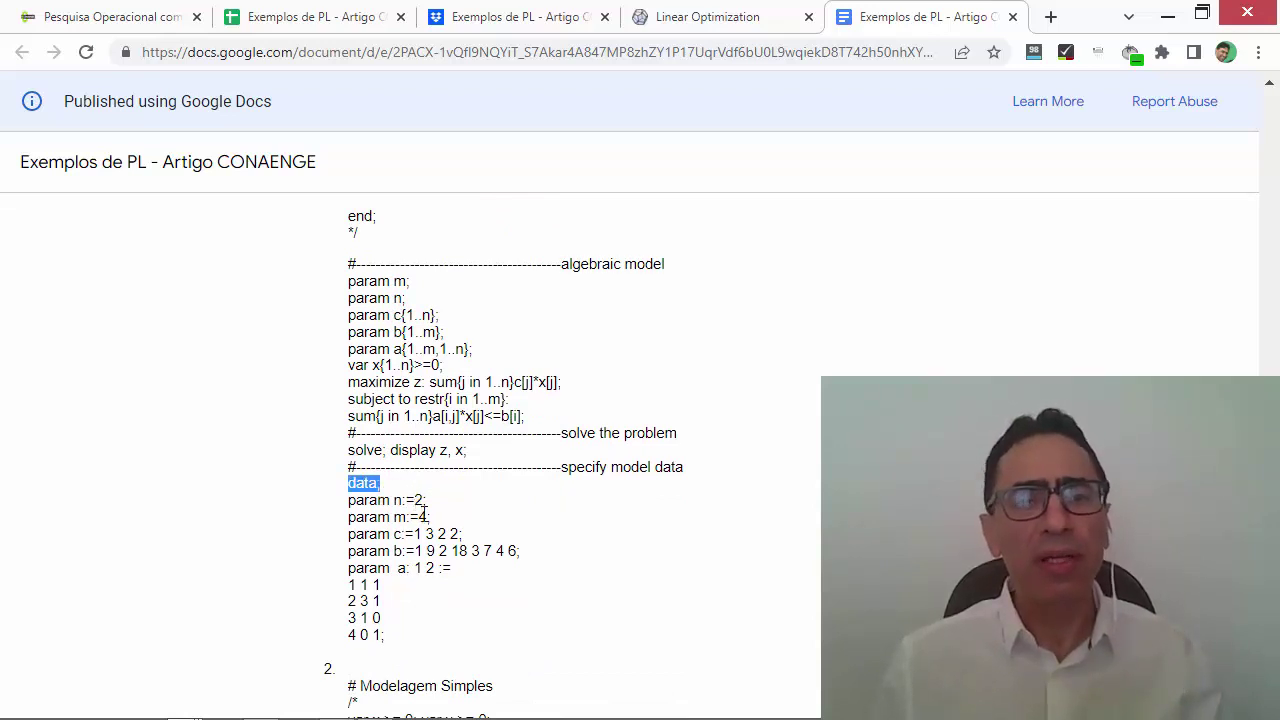
scroll(435, 550, "up", 1)
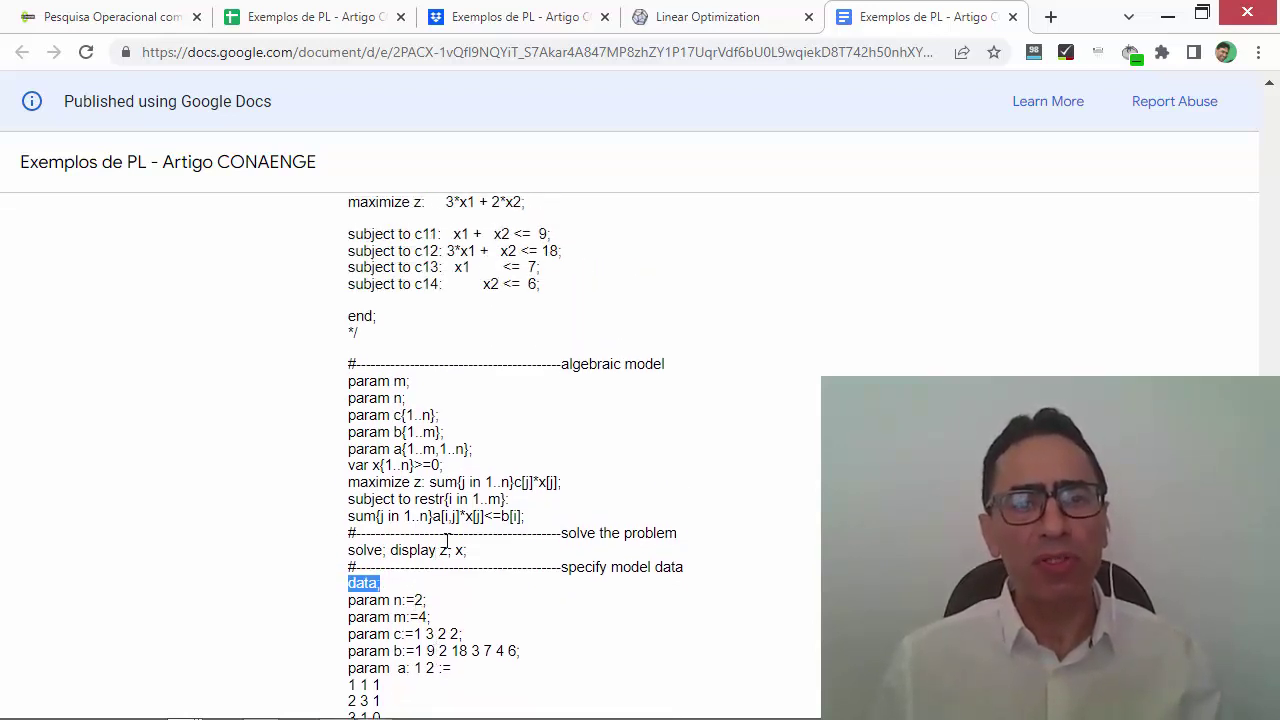
scroll(434, 357, "up", 1)
scroll(435, 380, "down", 2)
scroll(437, 386, "down", 1)
scroll(437, 388, "up", 1)
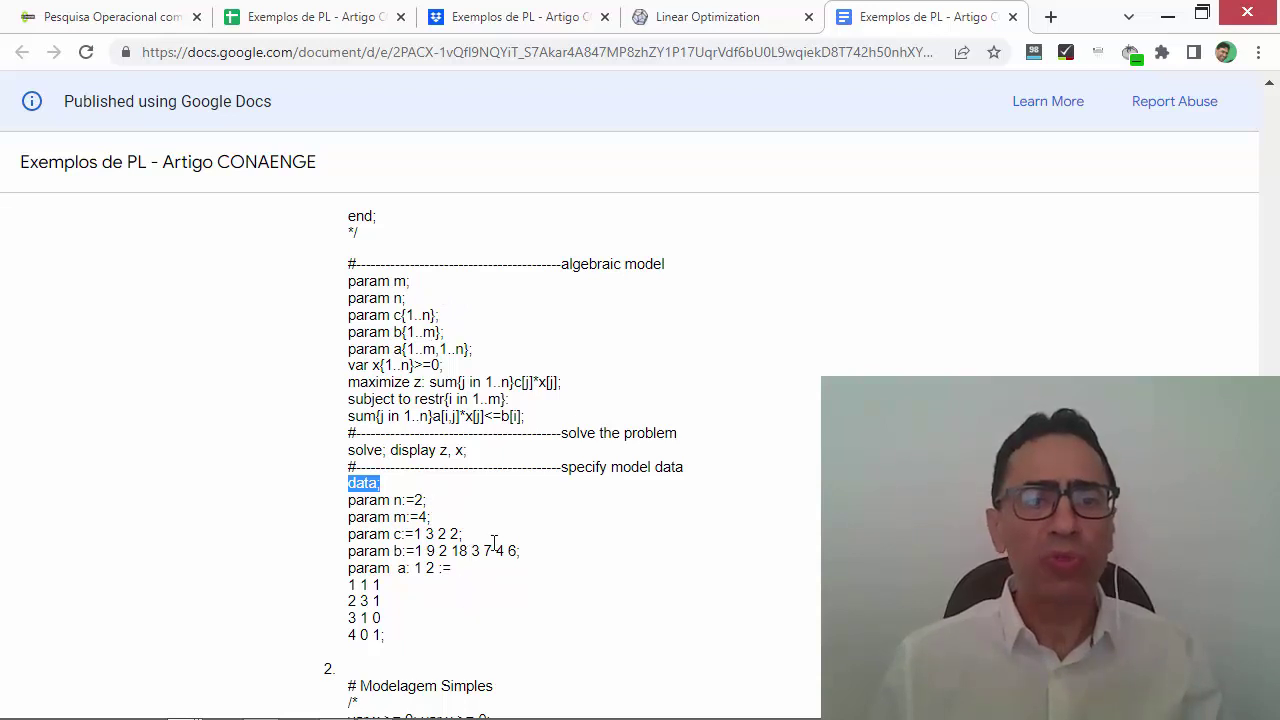
left_click(752, 24)
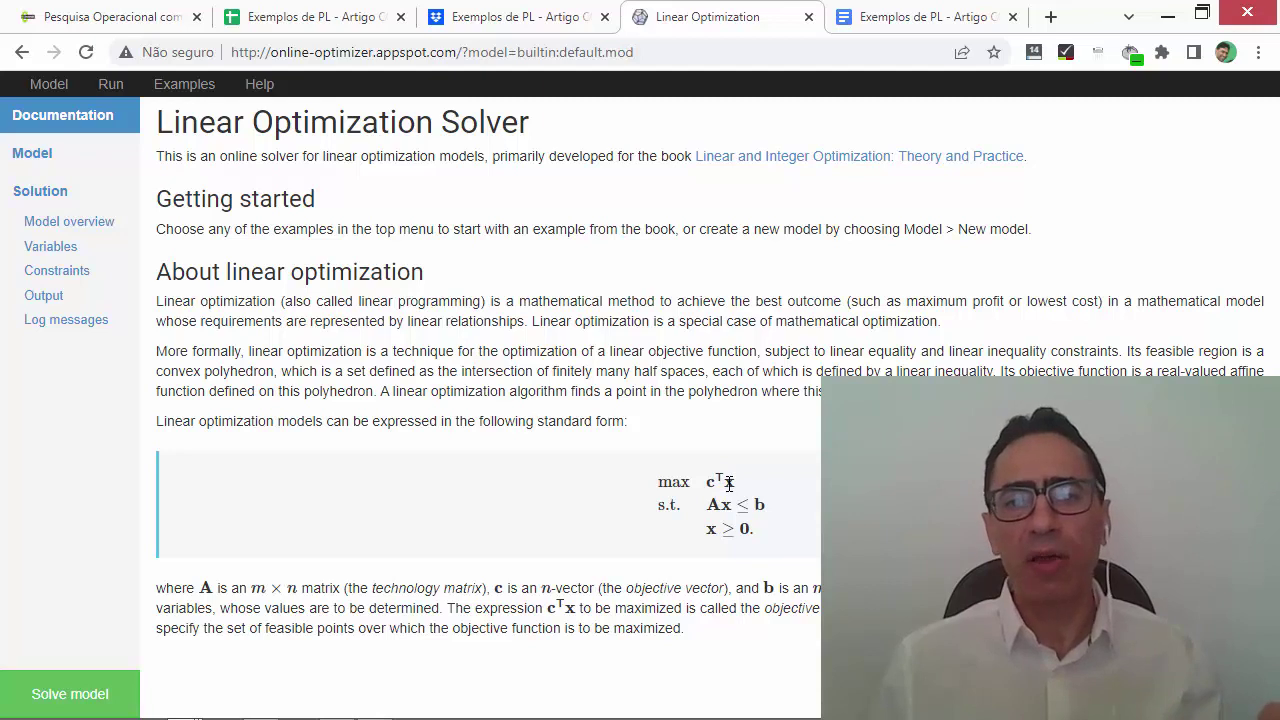
left_click(925, 16)
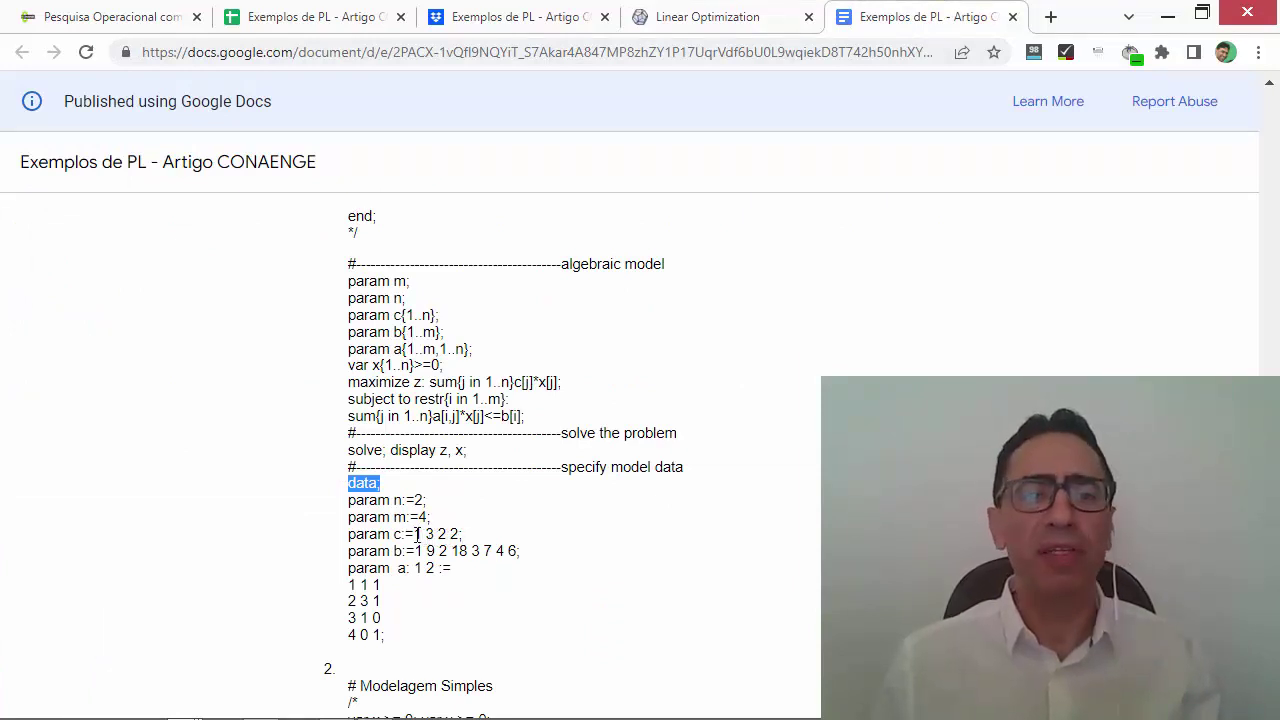
left_click(417, 534)
left_click(430, 533)
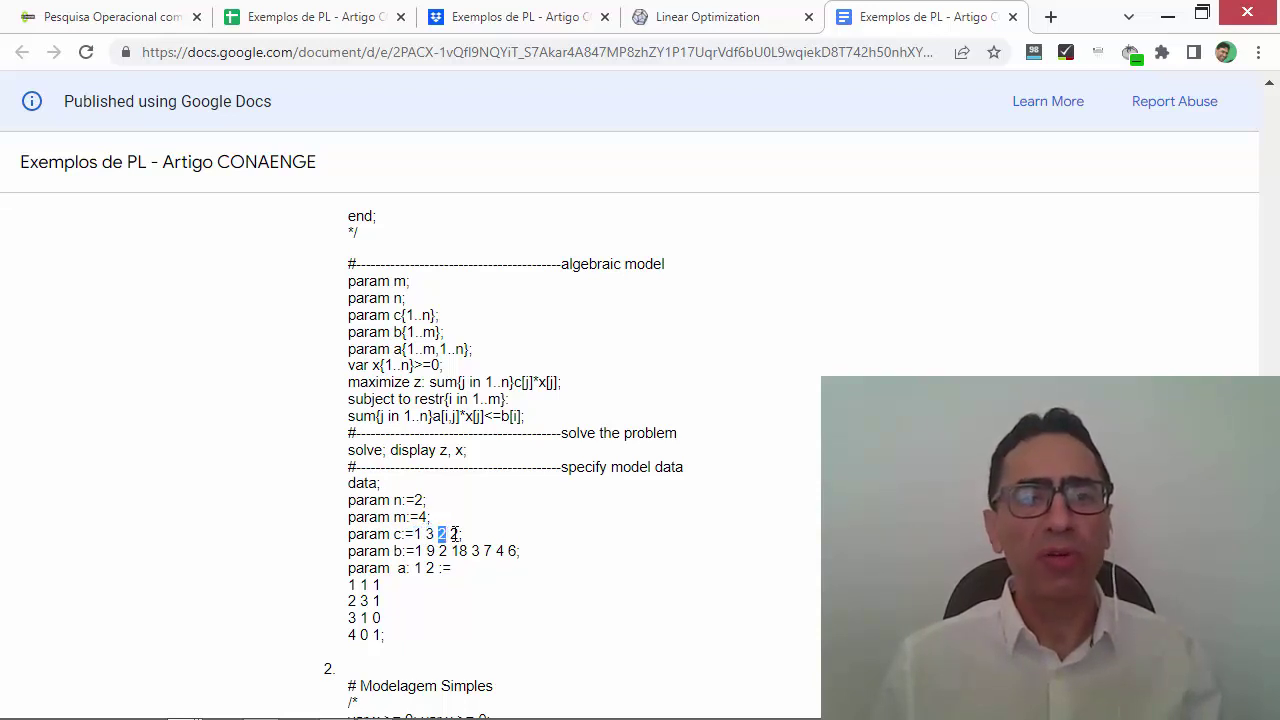
scroll(486, 503, "up", 1)
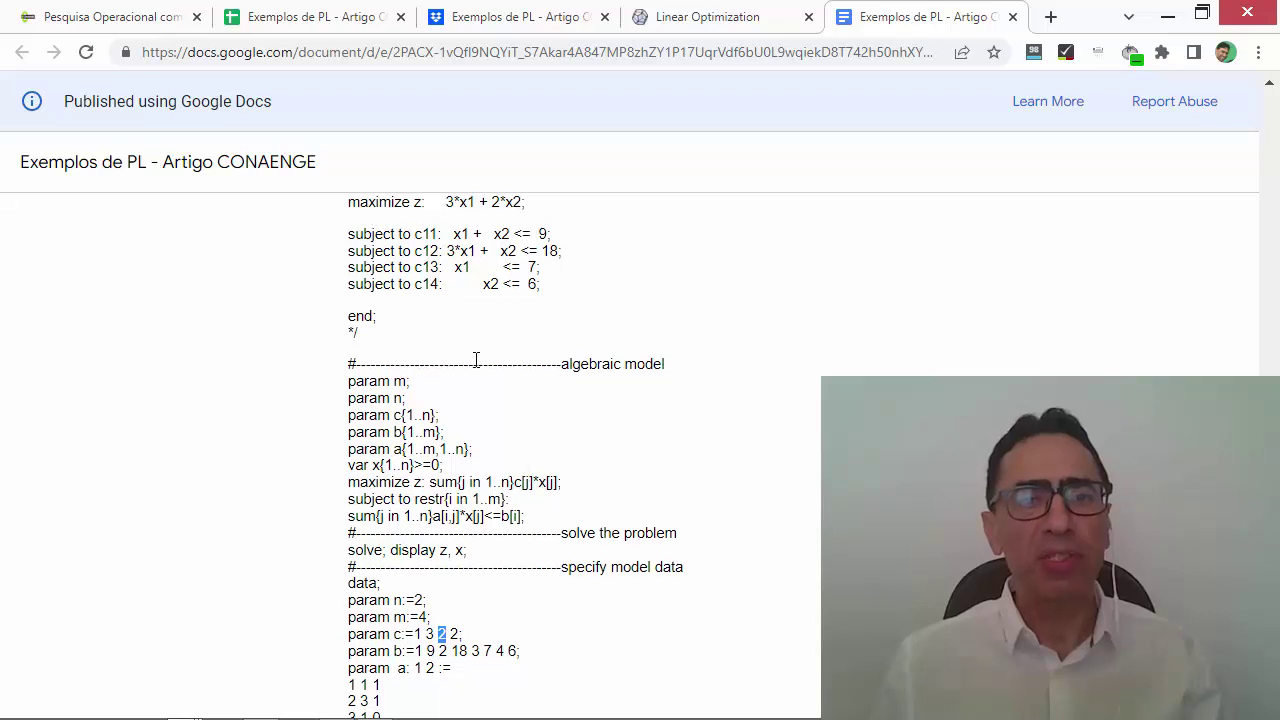
double_click(449, 202)
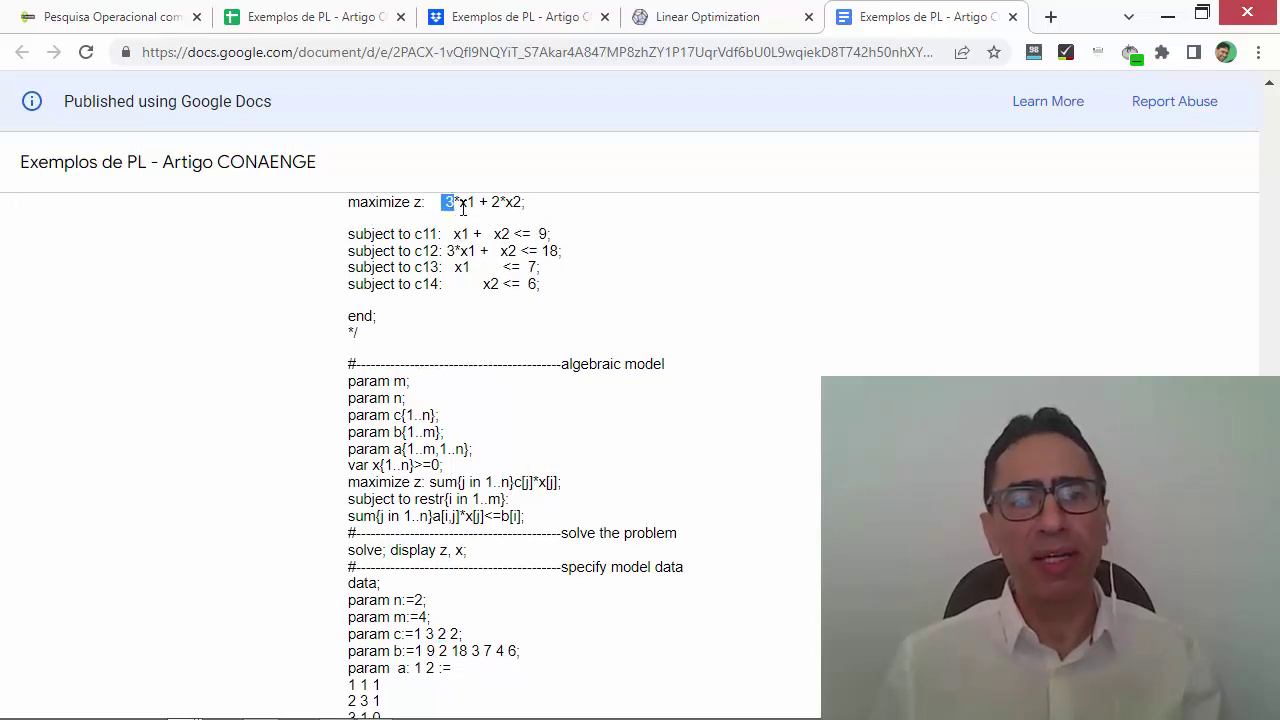
double_click(494, 202)
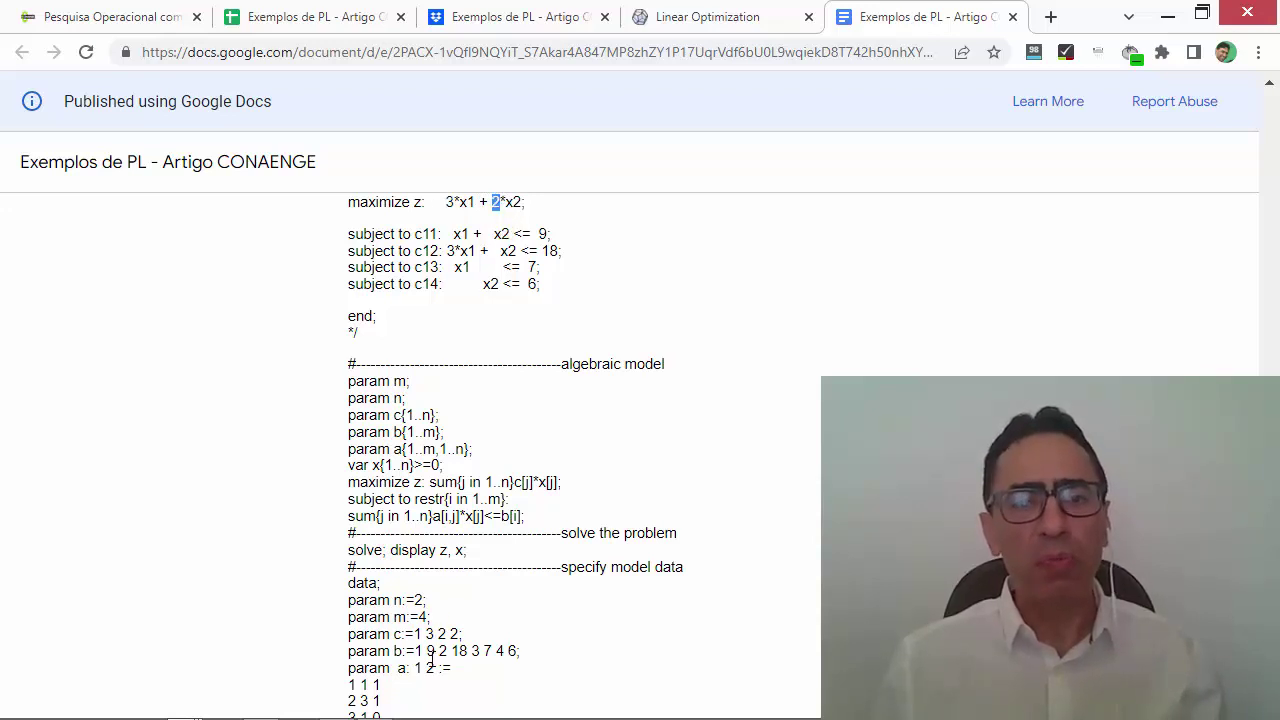
double_click(545, 233)
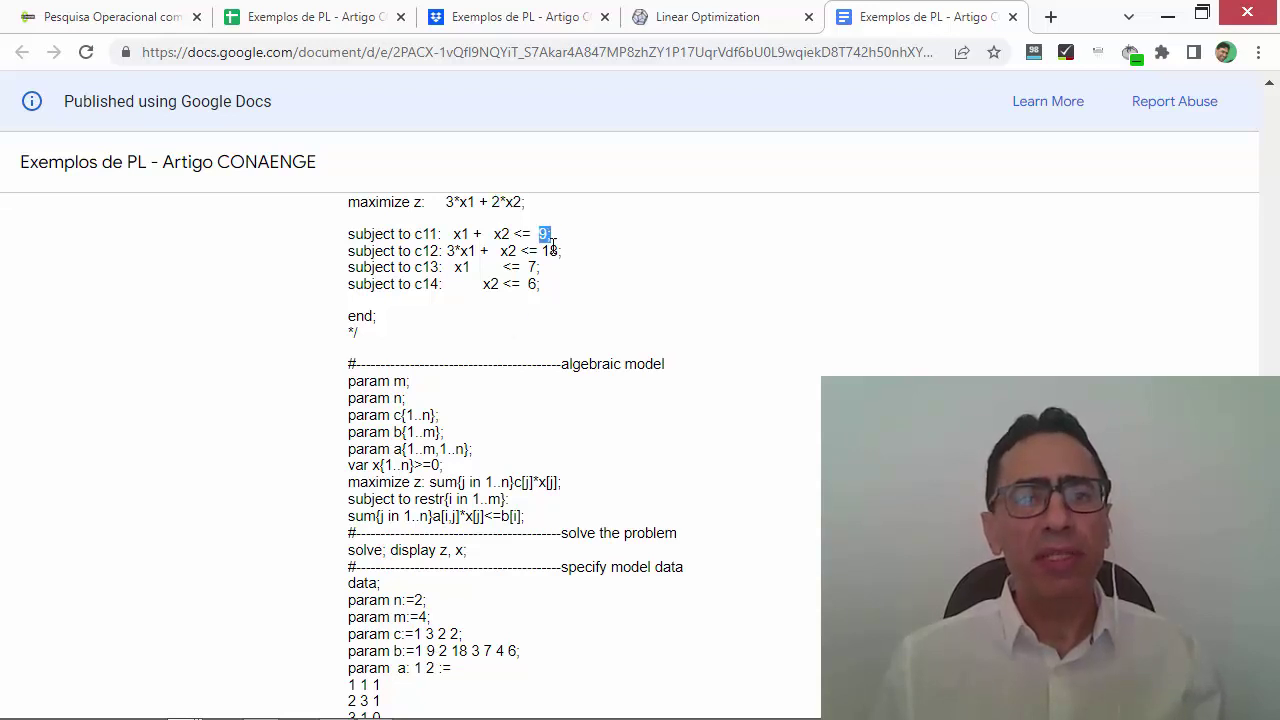
double_click(550, 250)
double_click(531, 267)
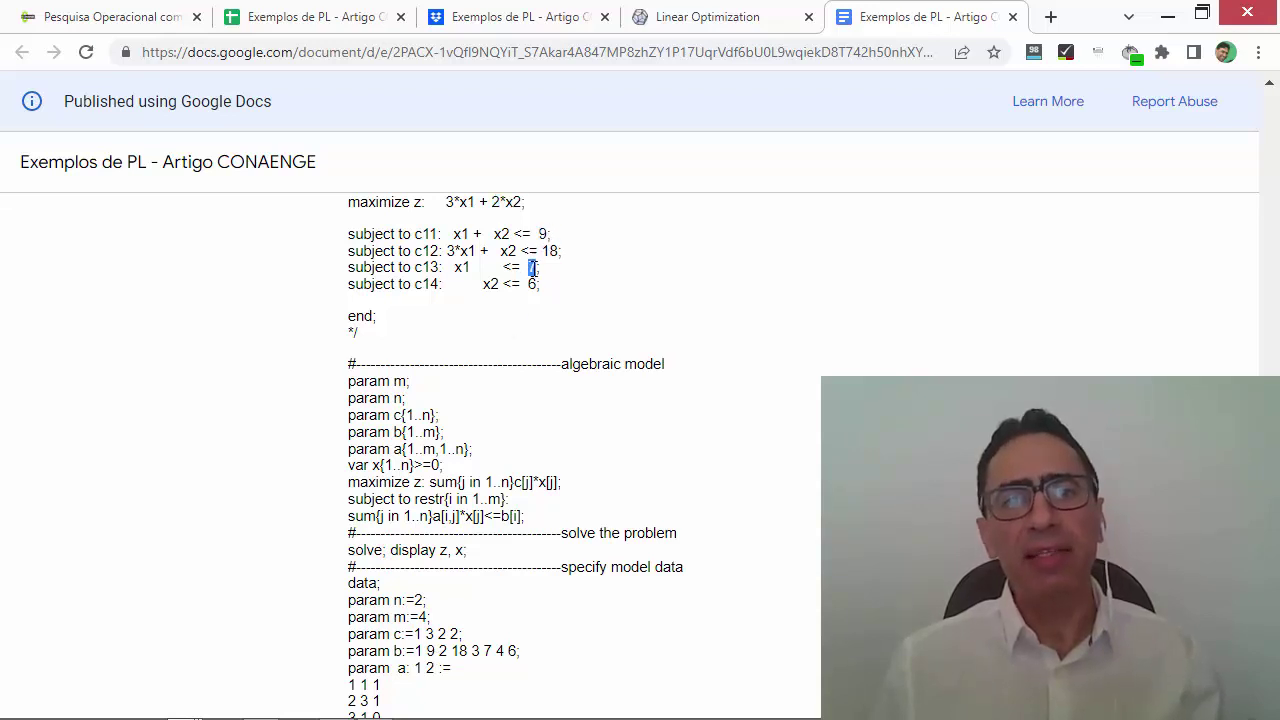
double_click(531, 284)
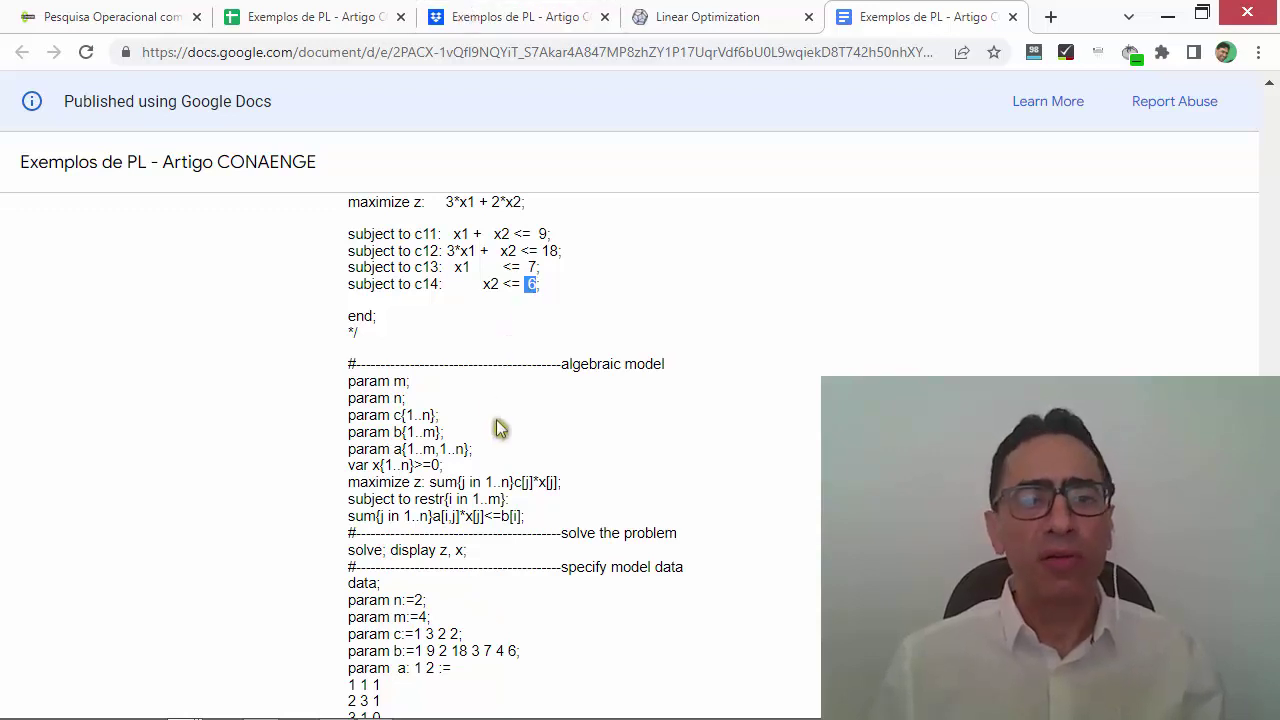
double_click(431, 651)
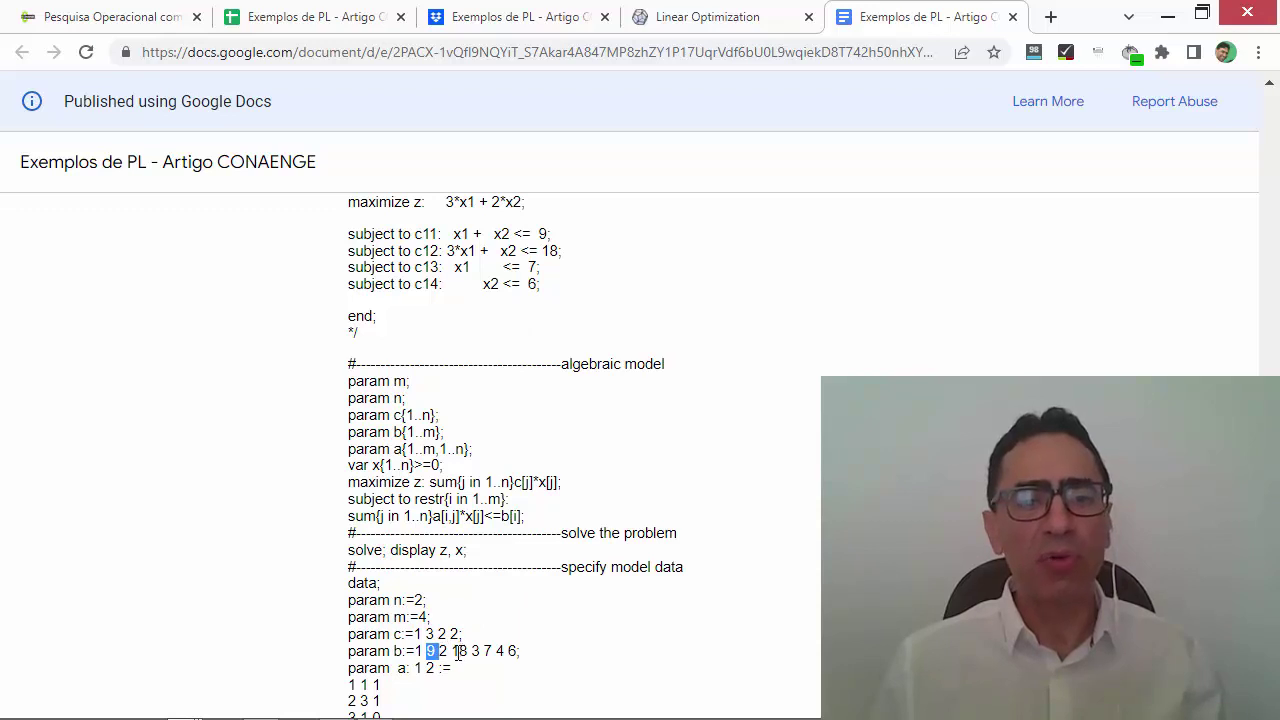
double_click(461, 652)
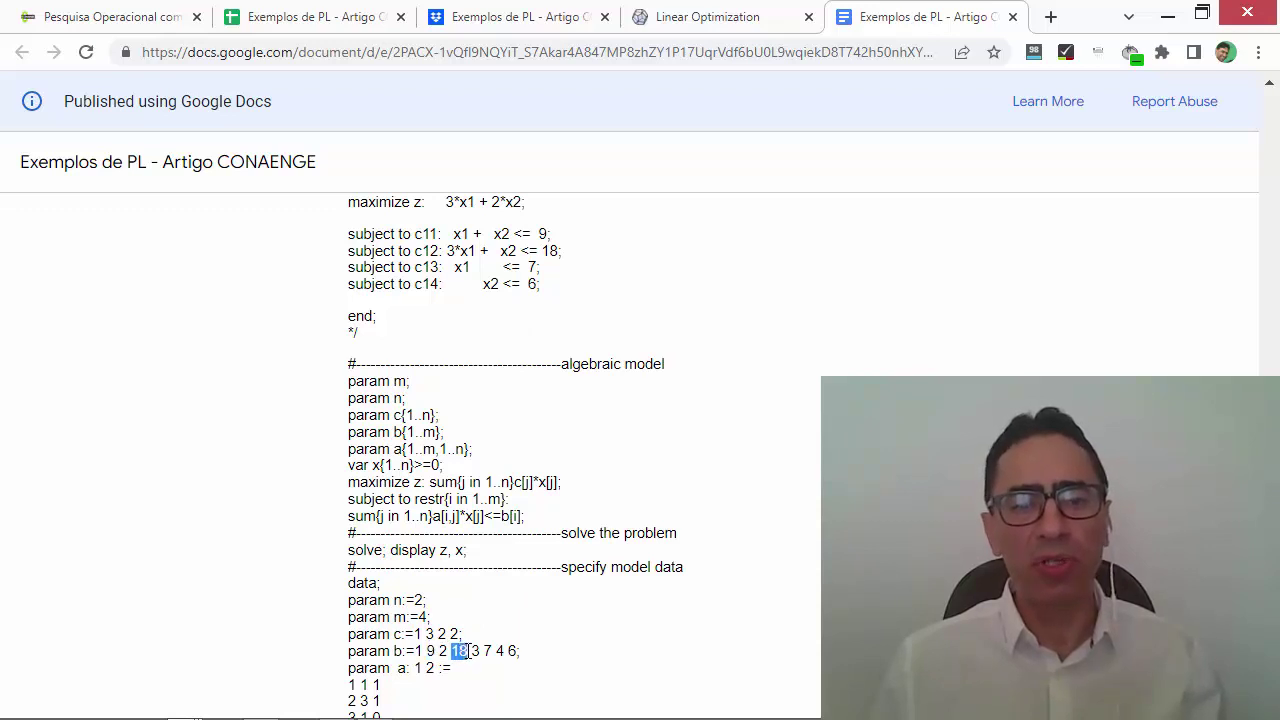
double_click(488, 651)
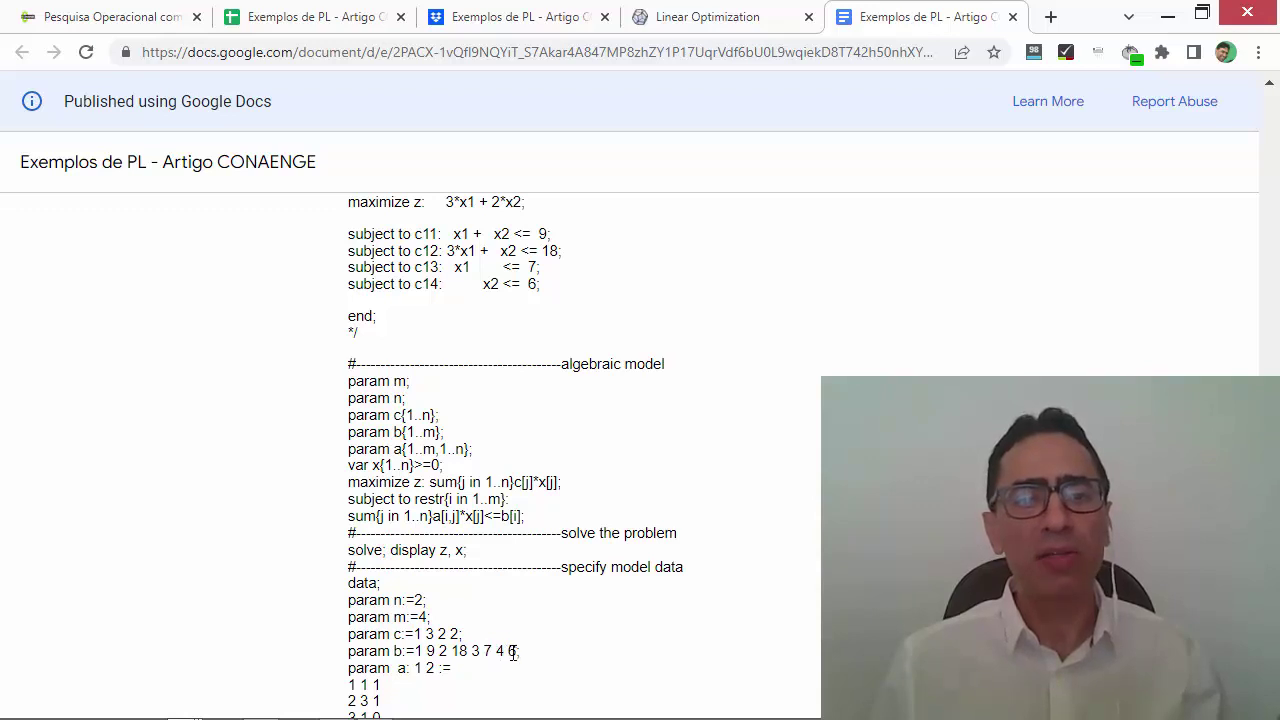
double_click(510, 651)
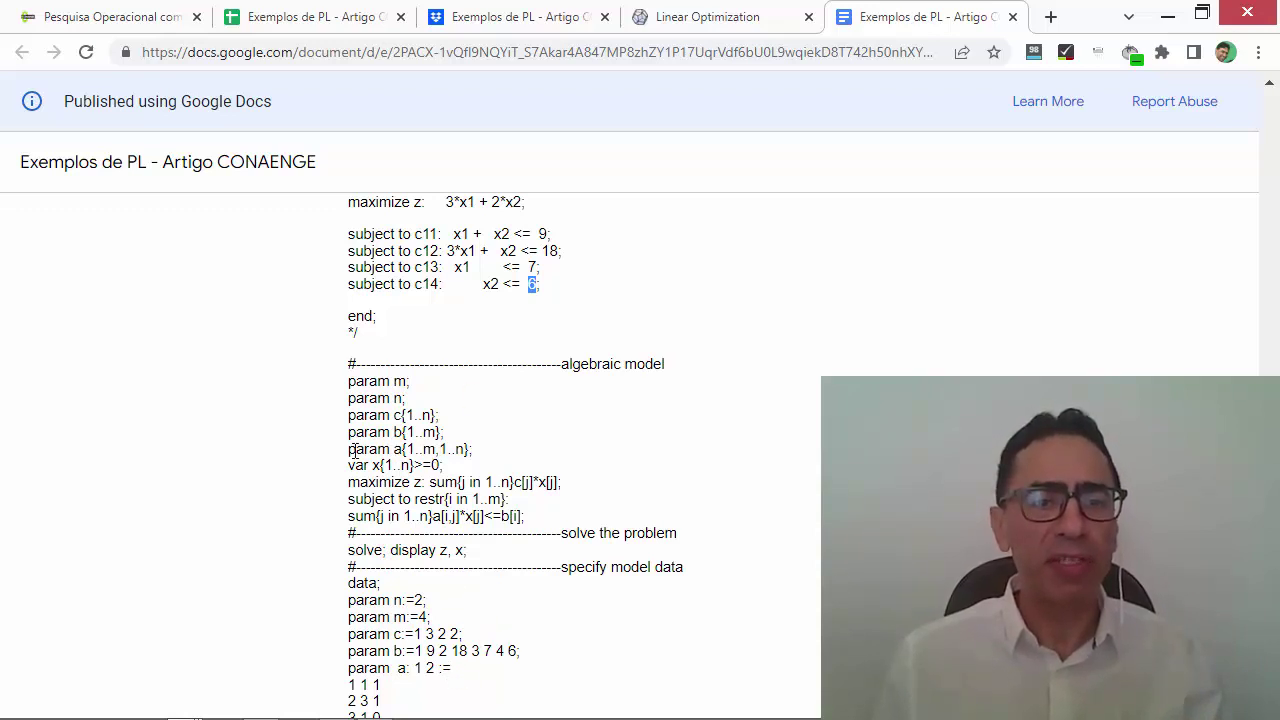
left_click_drag(354, 451, 483, 451)
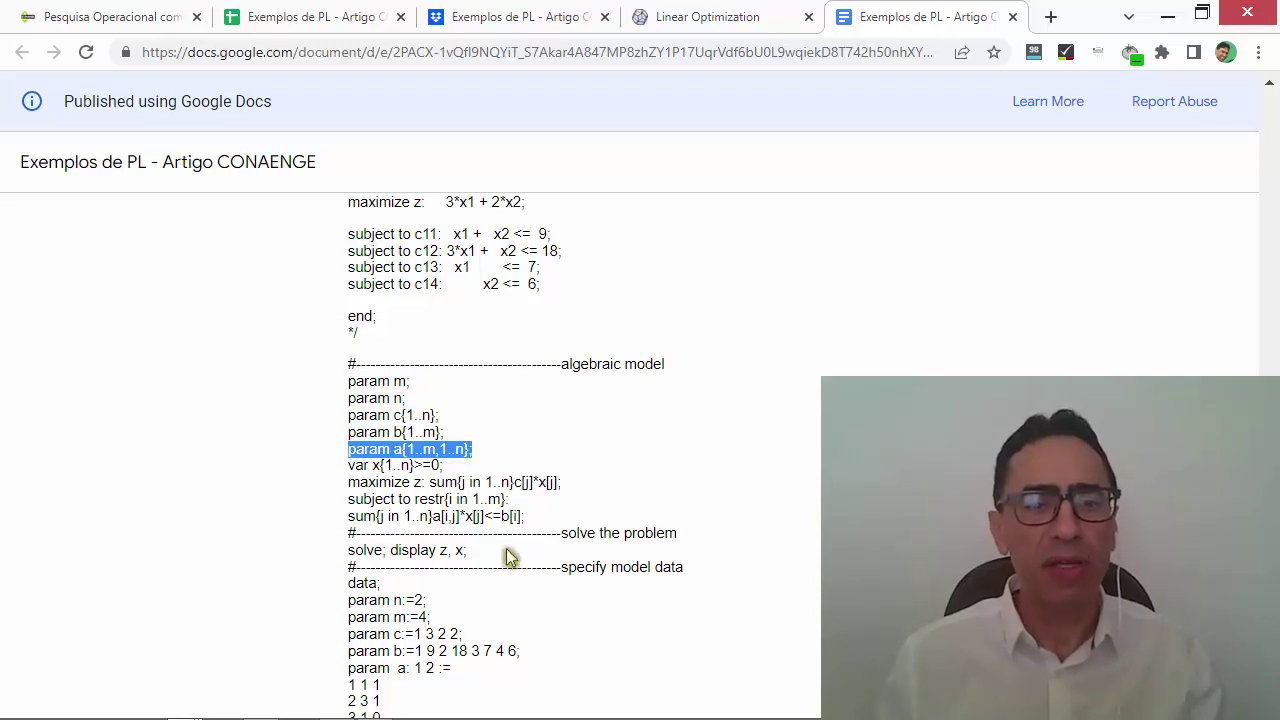
left_click_drag(363, 668, 440, 668)
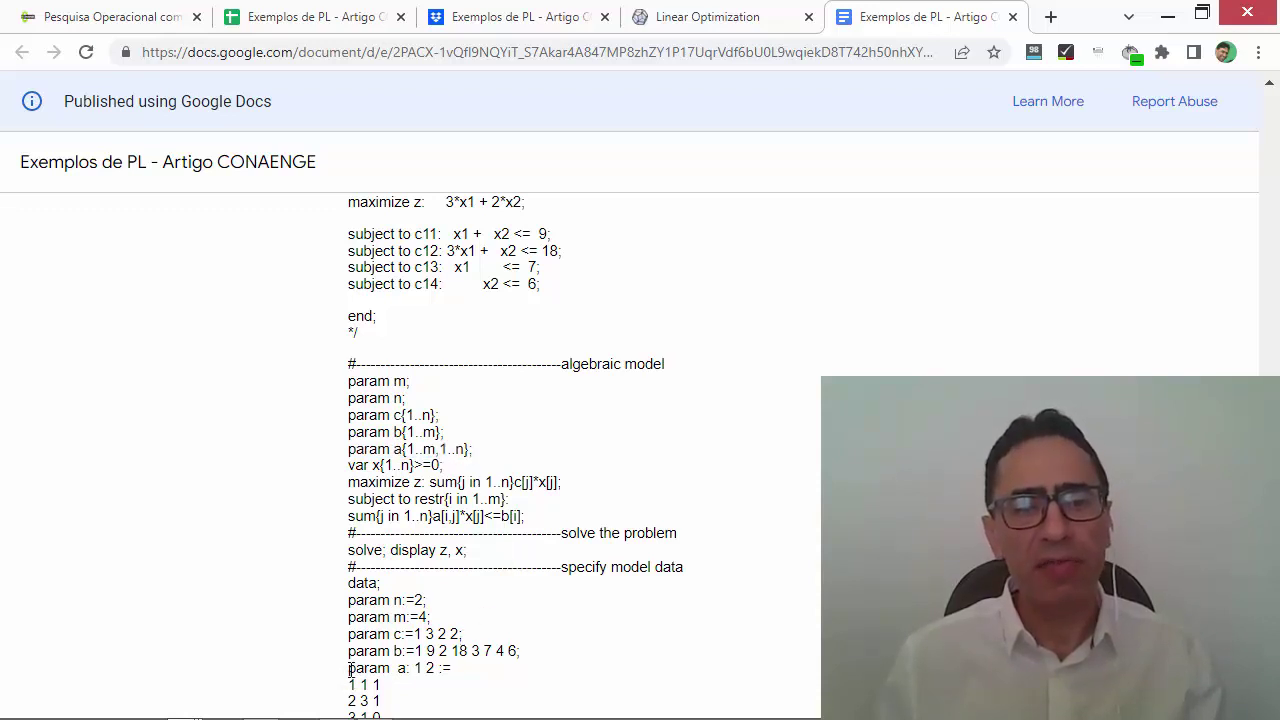
left_click(356, 668)
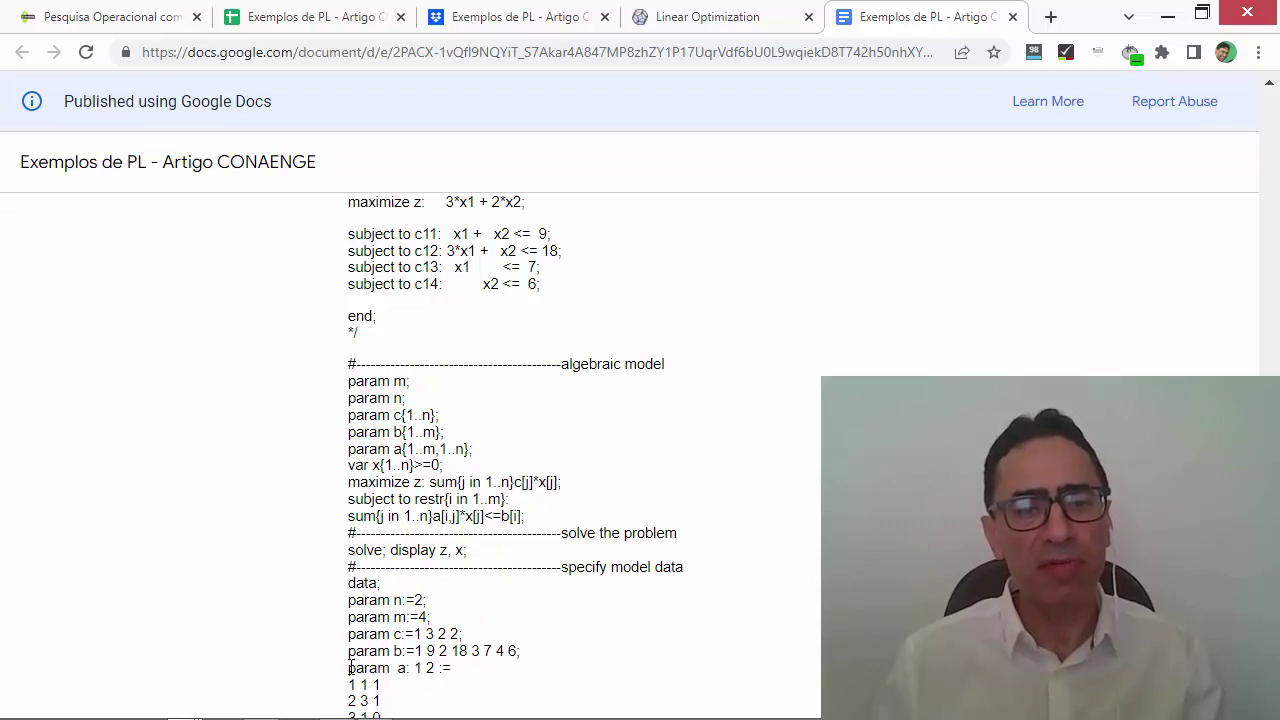
double_click(362, 668)
left_click_drag(436, 668, 480, 677)
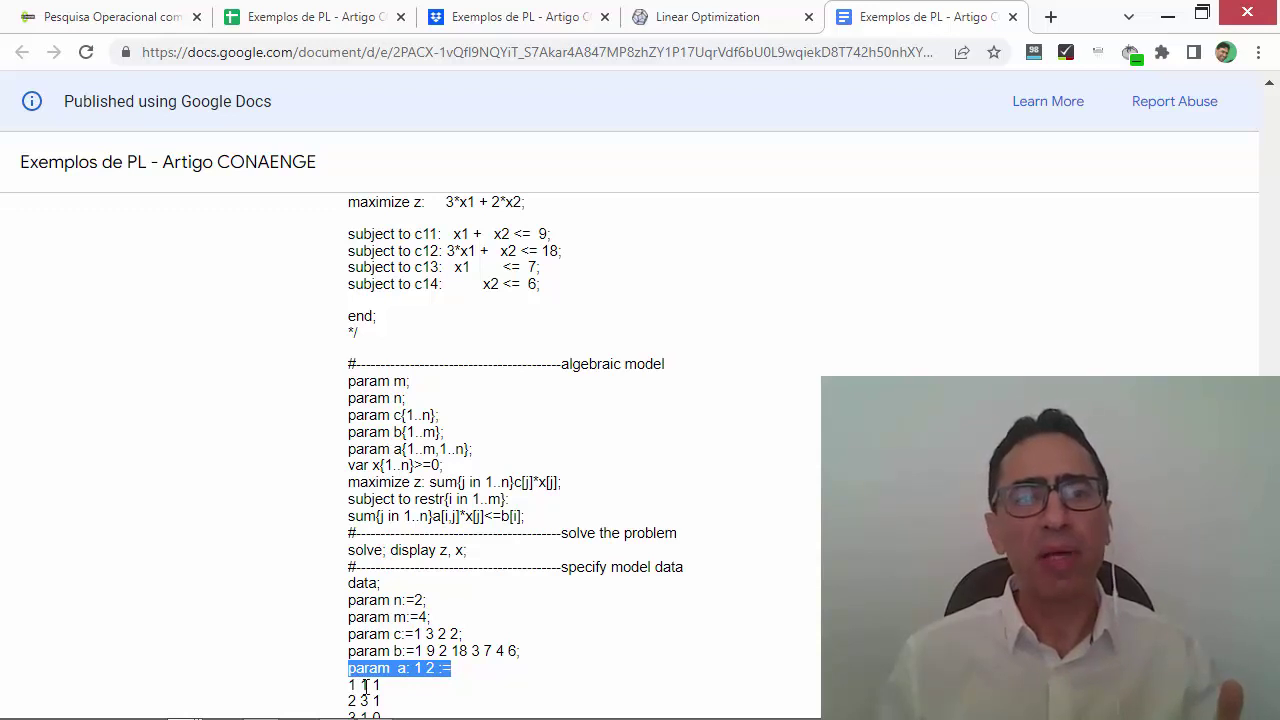
triple_click(458, 232)
left_click(461, 232)
double_click(461, 232)
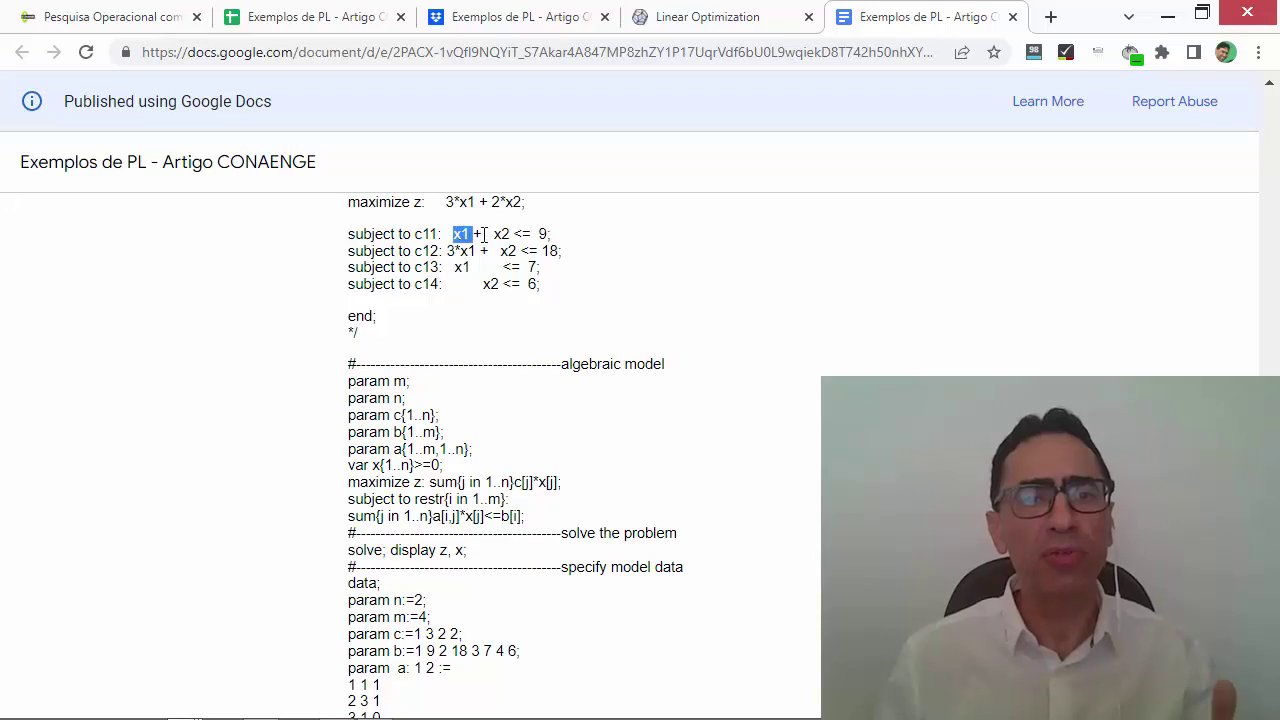
double_click(501, 234)
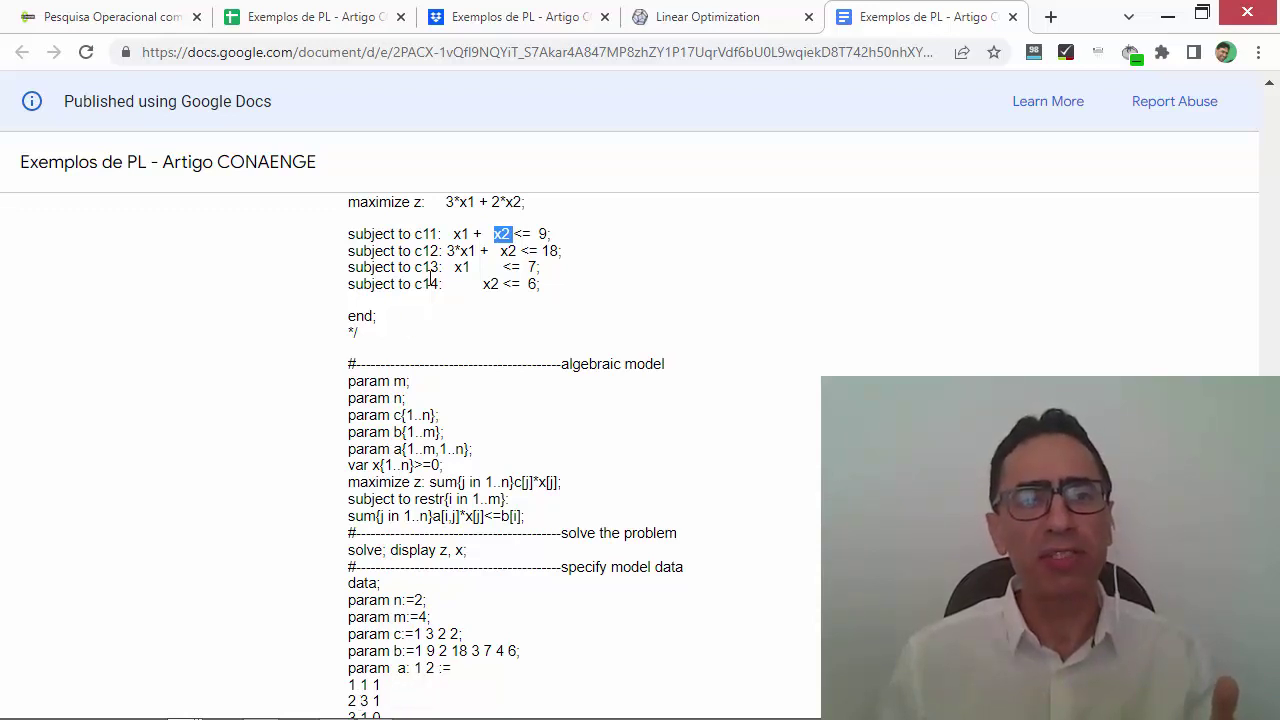
double_click(450, 251)
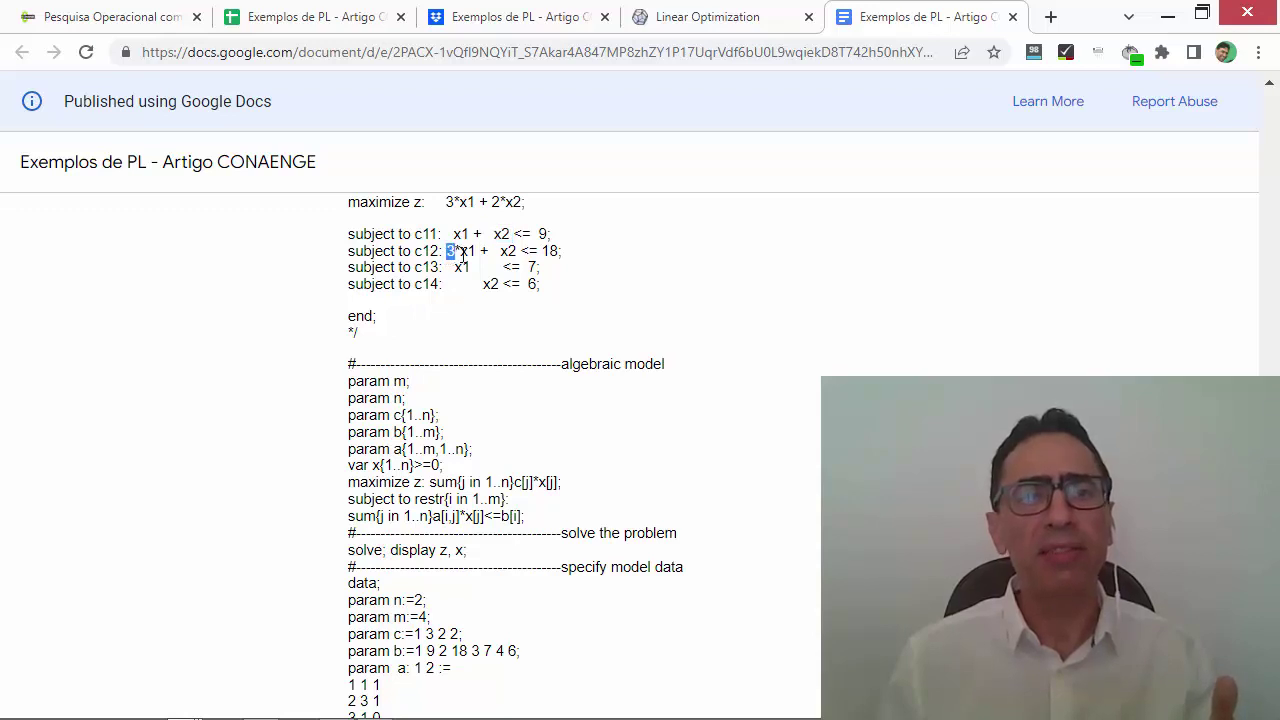
double_click(506, 251)
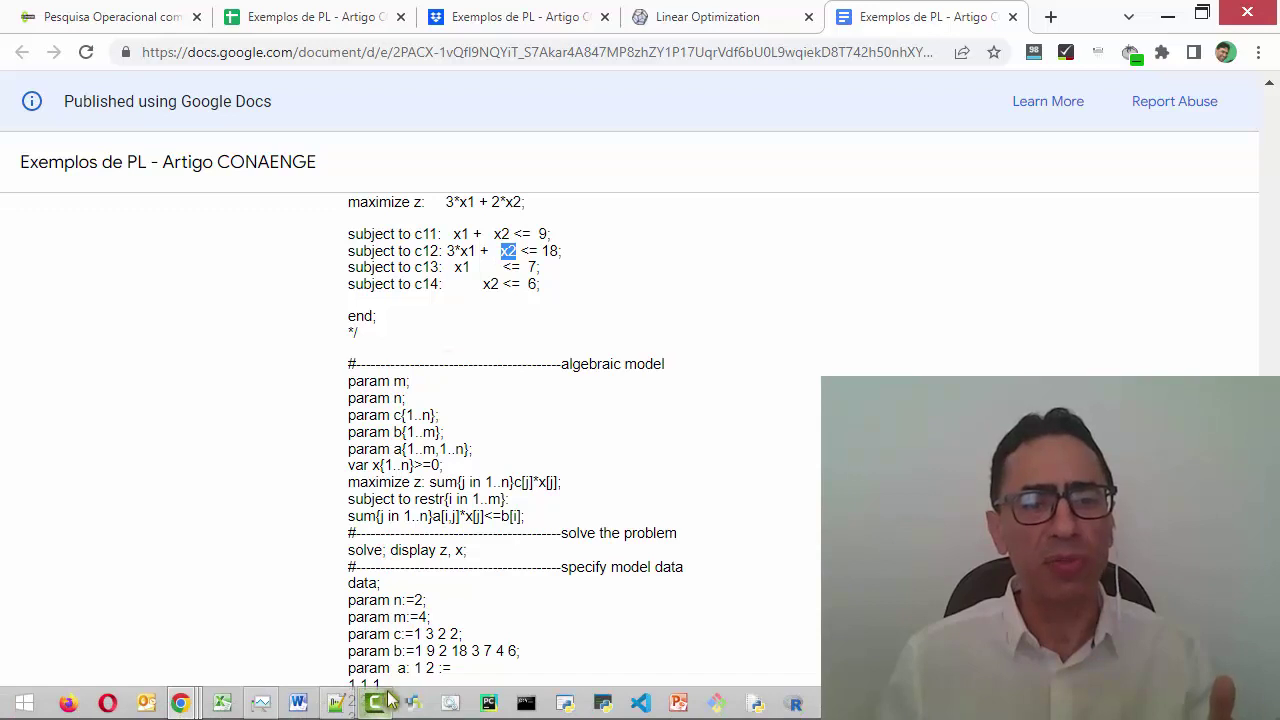
scroll(368, 683, "down", 1)
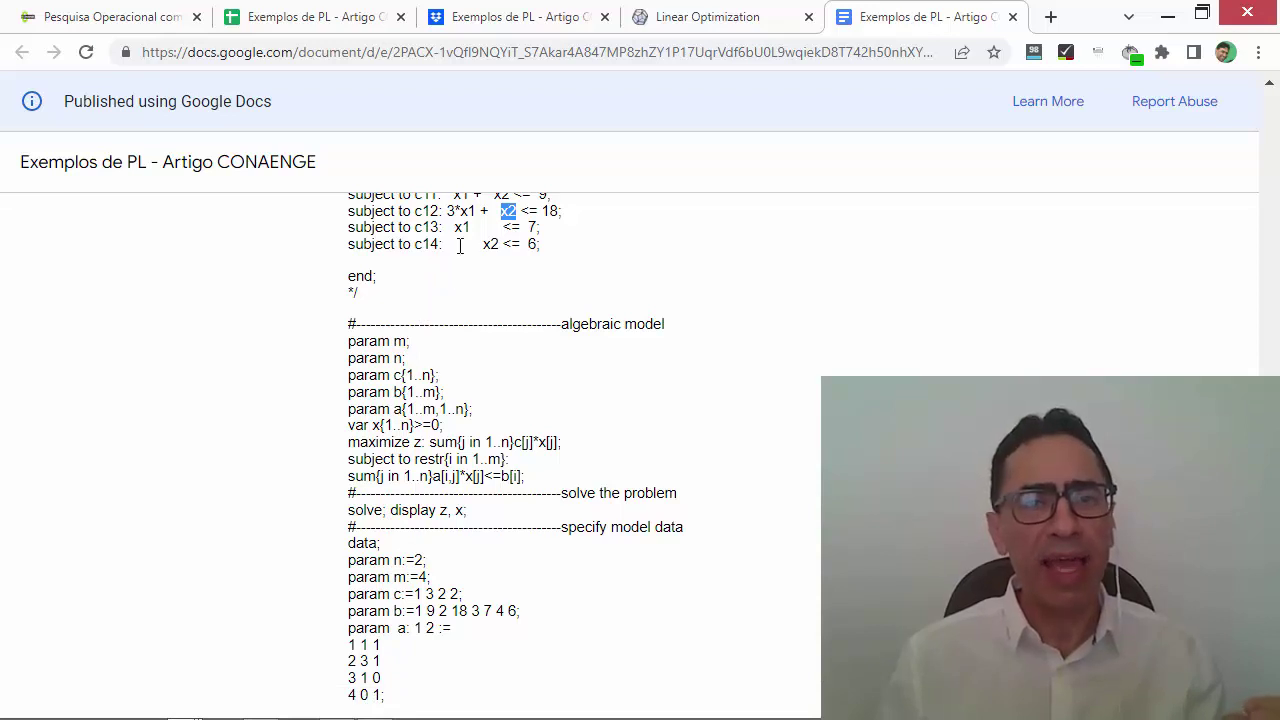
double_click(489, 244)
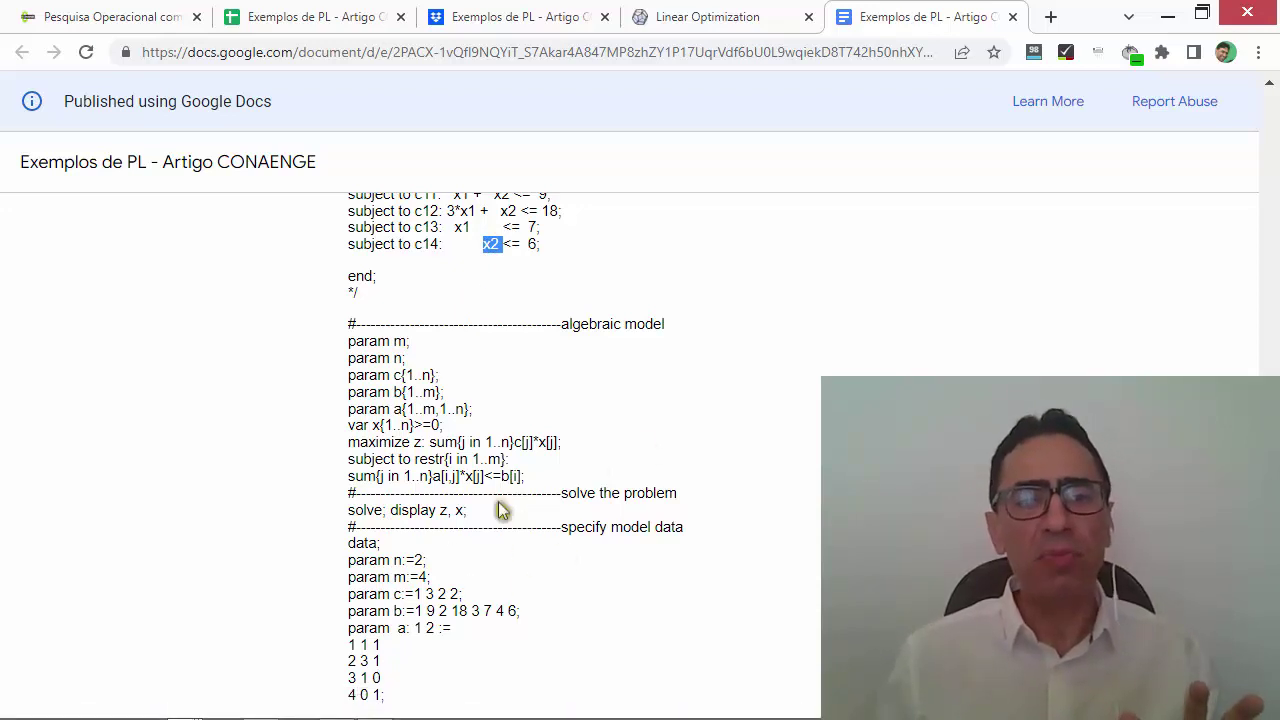
scroll(500, 510, "down", 1)
scroll(498, 505, "up", 3)
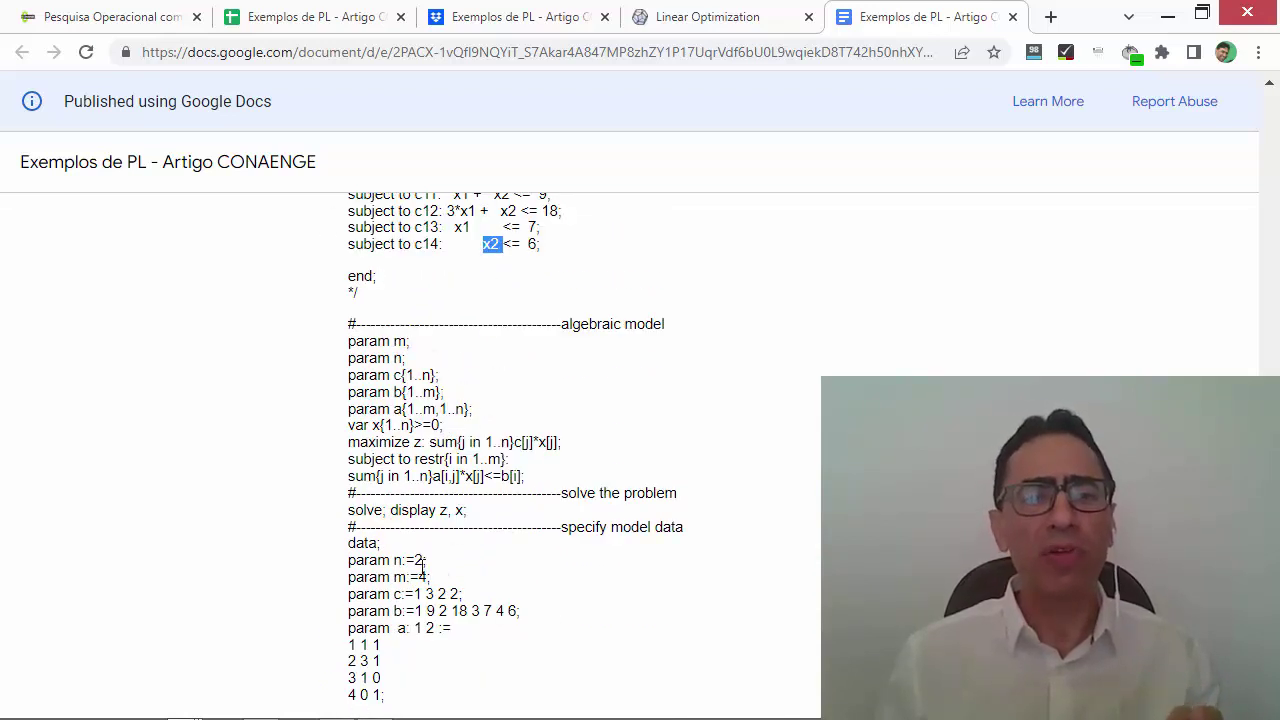
scroll(420, 640, "down", 2)
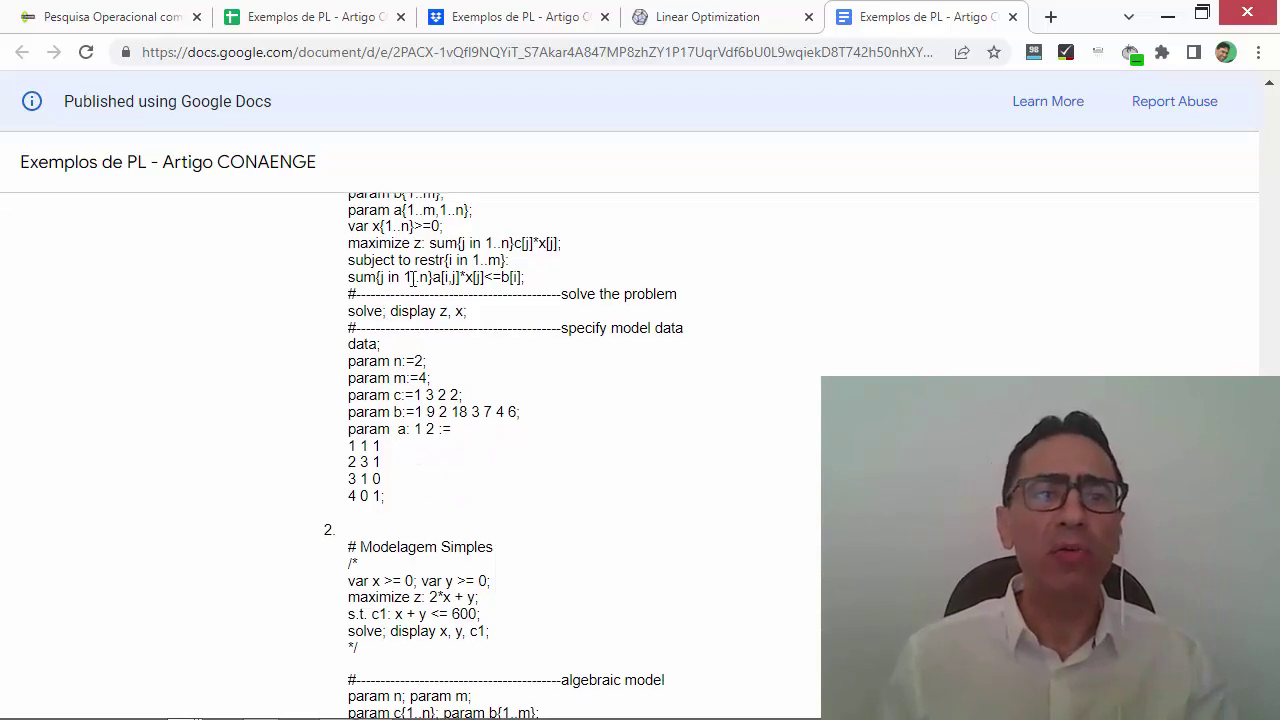
Copy example 1's full code, from '# Modelagem Simples' through the data row '4 0 1'.
scroll(490, 427, "up", 2)
scroll(499, 499, "down", 2)
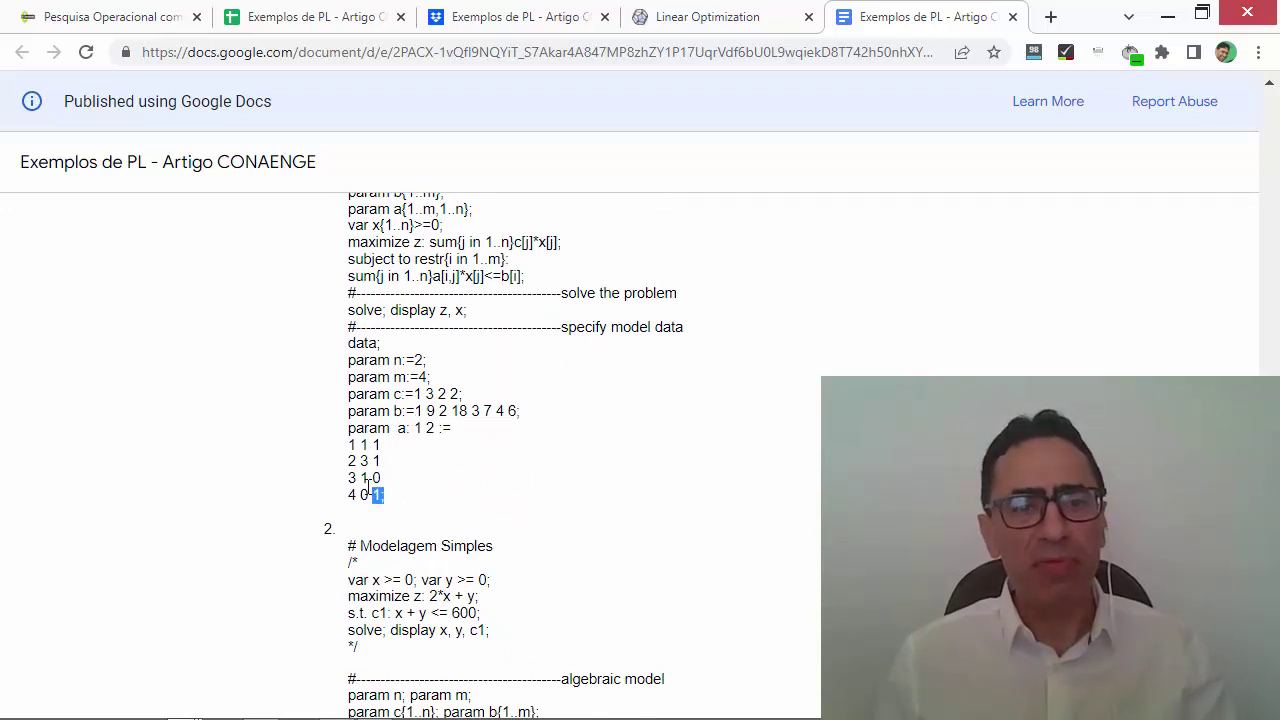
left_click_drag(350, 479, 330, 285)
left_click(330, 285)
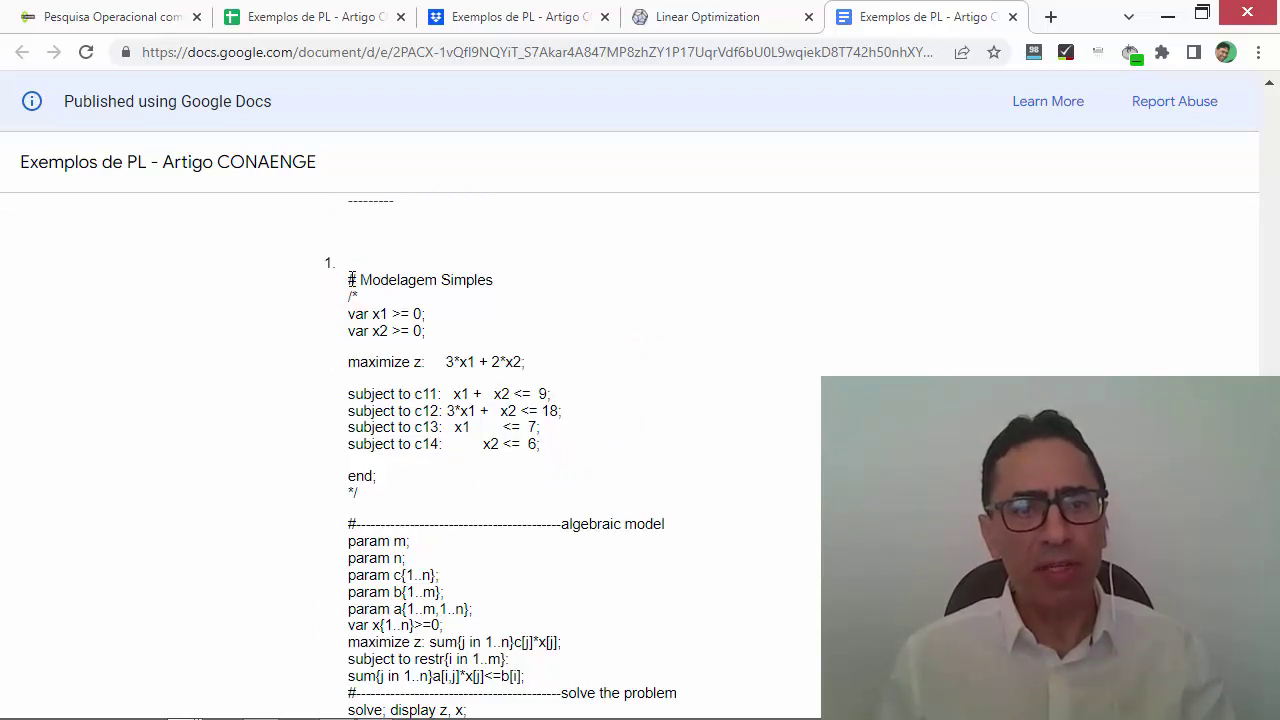
left_click_drag(352, 280, 424, 598)
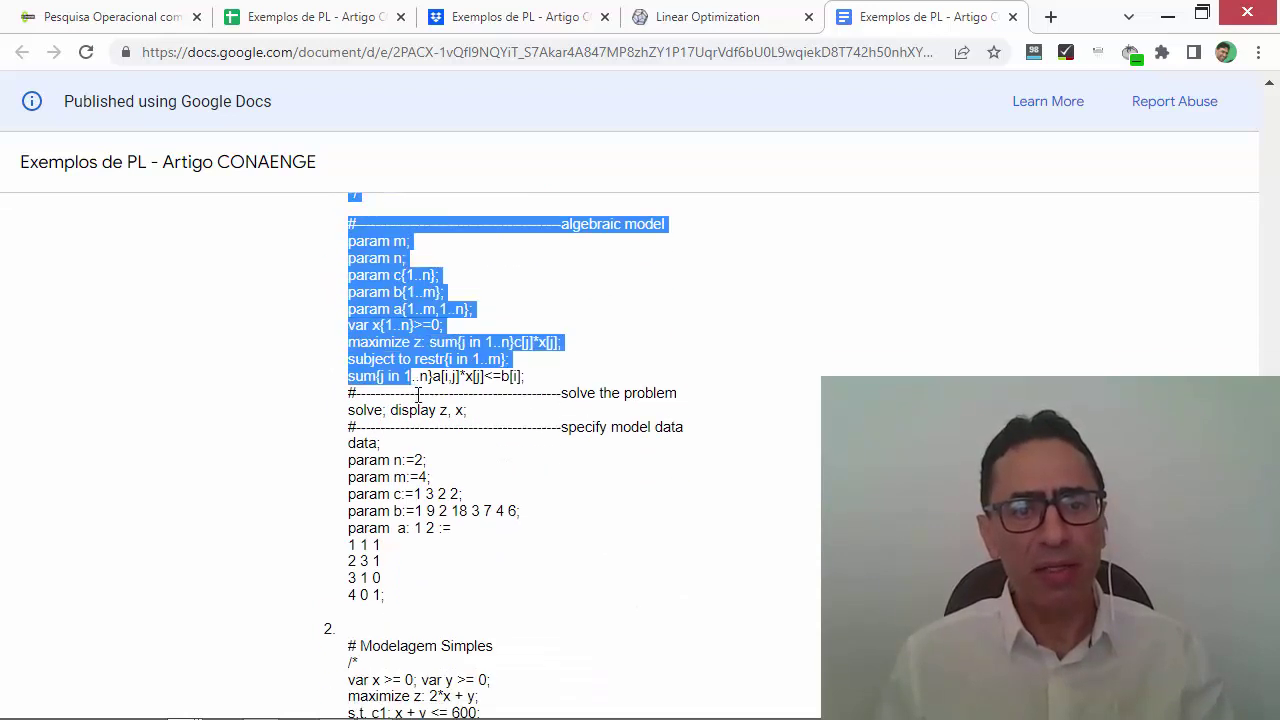
right_click(381, 490)
left_click(420, 512)
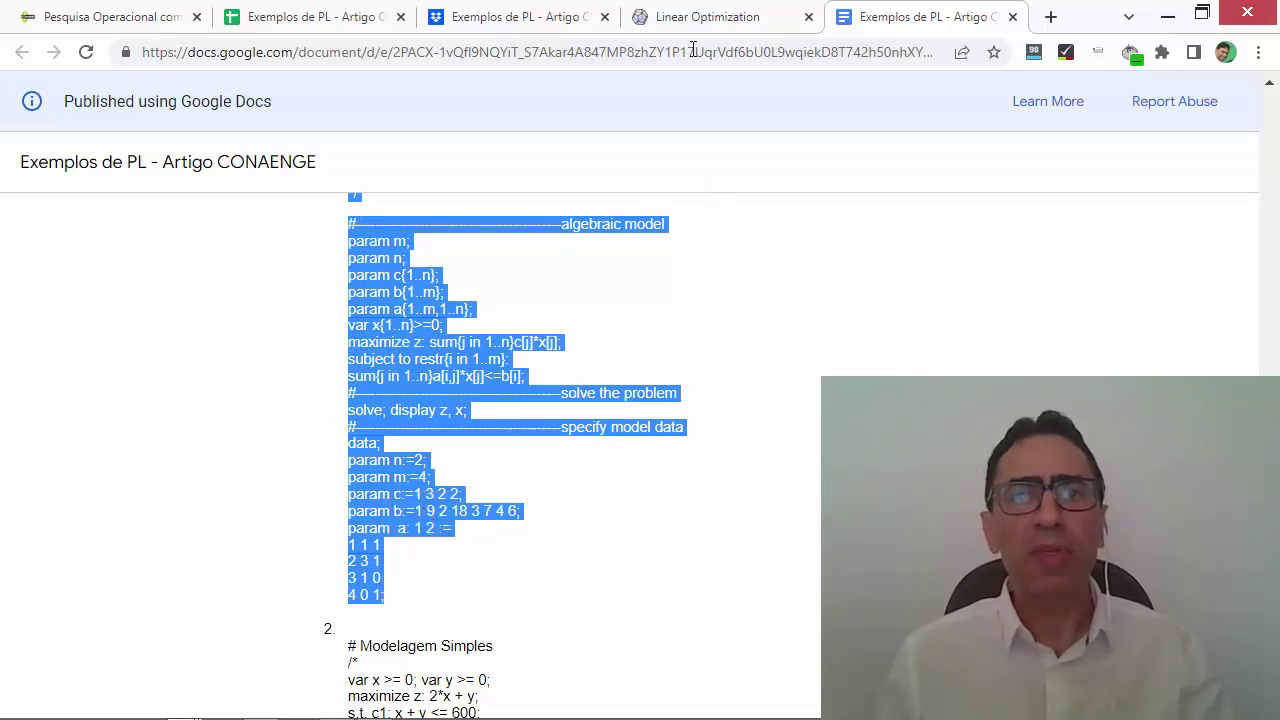
Replace the solver editor's default model with the copied example 1 code.
left_click(686, 21)
left_click(34, 154)
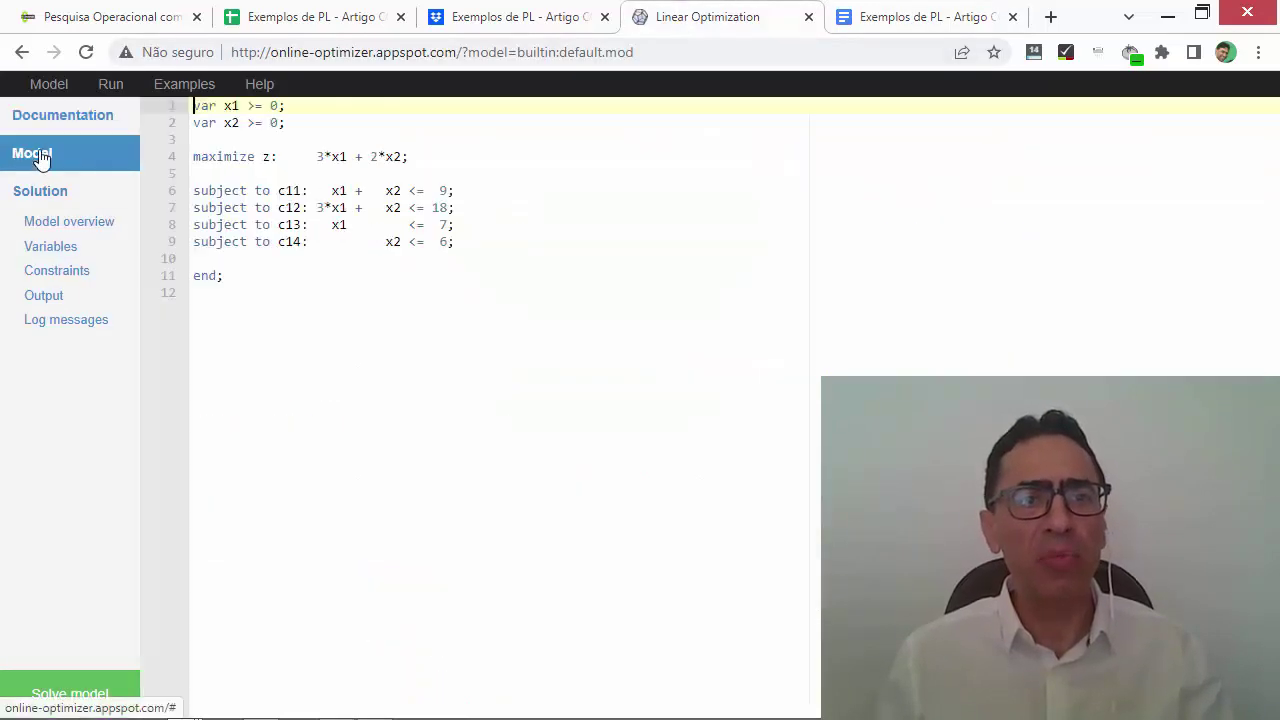
key("ctrl+a")
key("Delete")
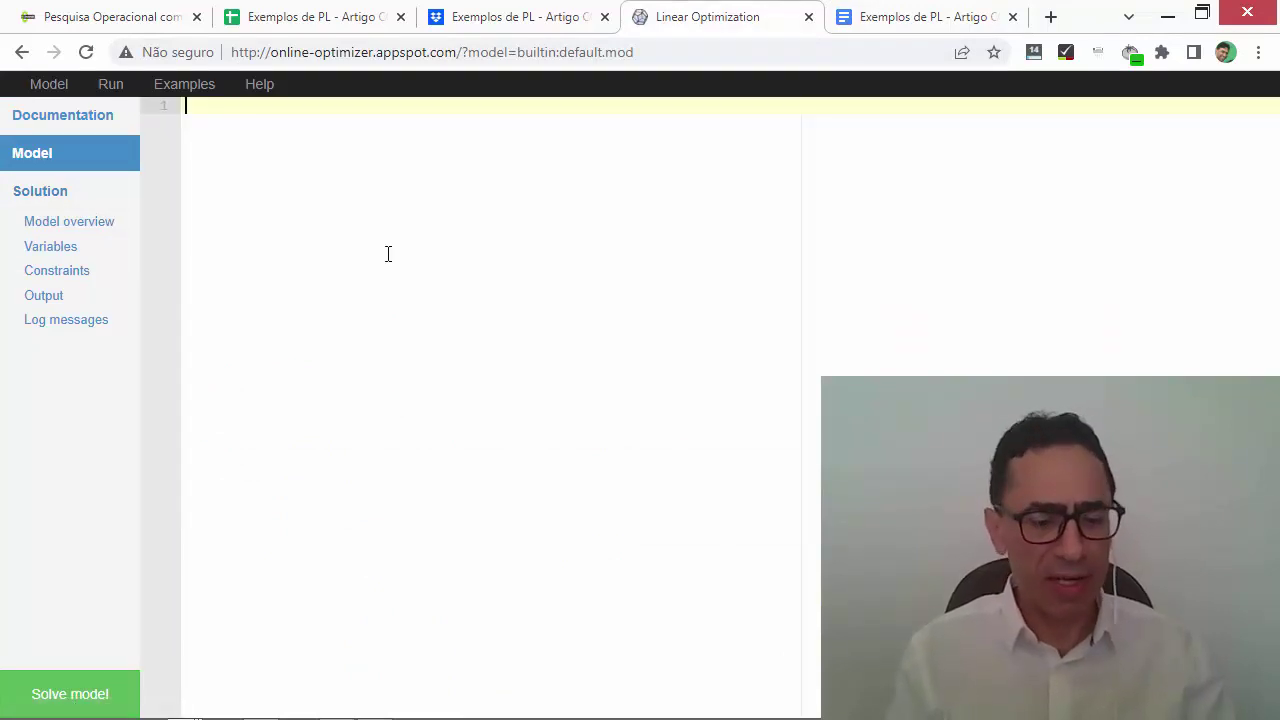
key("ctrl+v")
Review the pasted code's comment markers on lines 3 and 24, then solve the model.
scroll(455, 227, "up", 3)
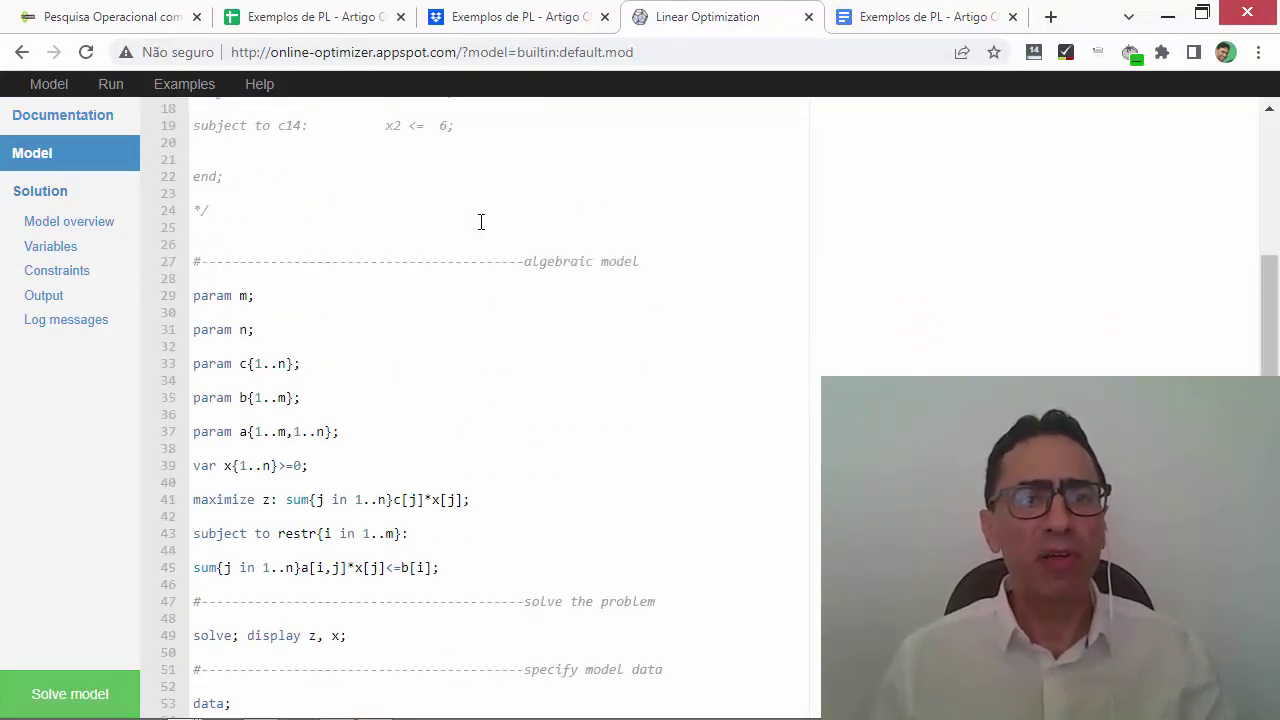
scroll(480, 220, "up", 3)
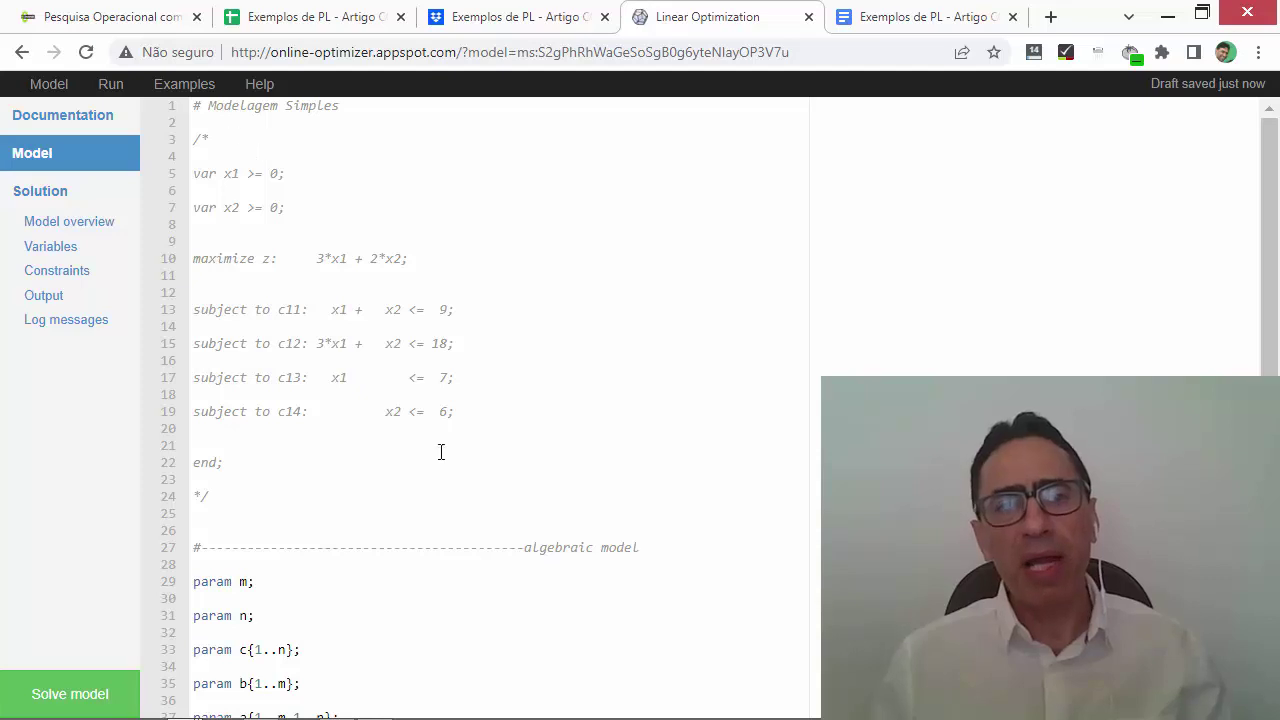
double_click(313, 498)
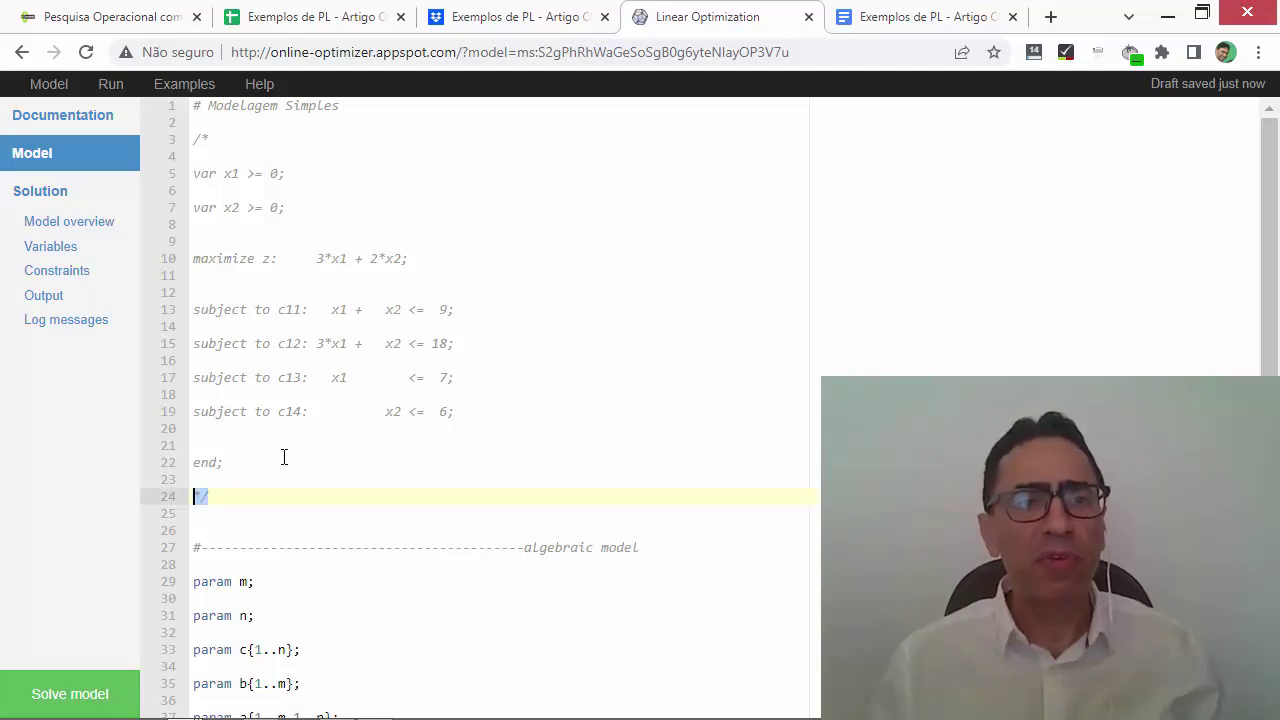
left_click_drag(214, 144, 193, 141)
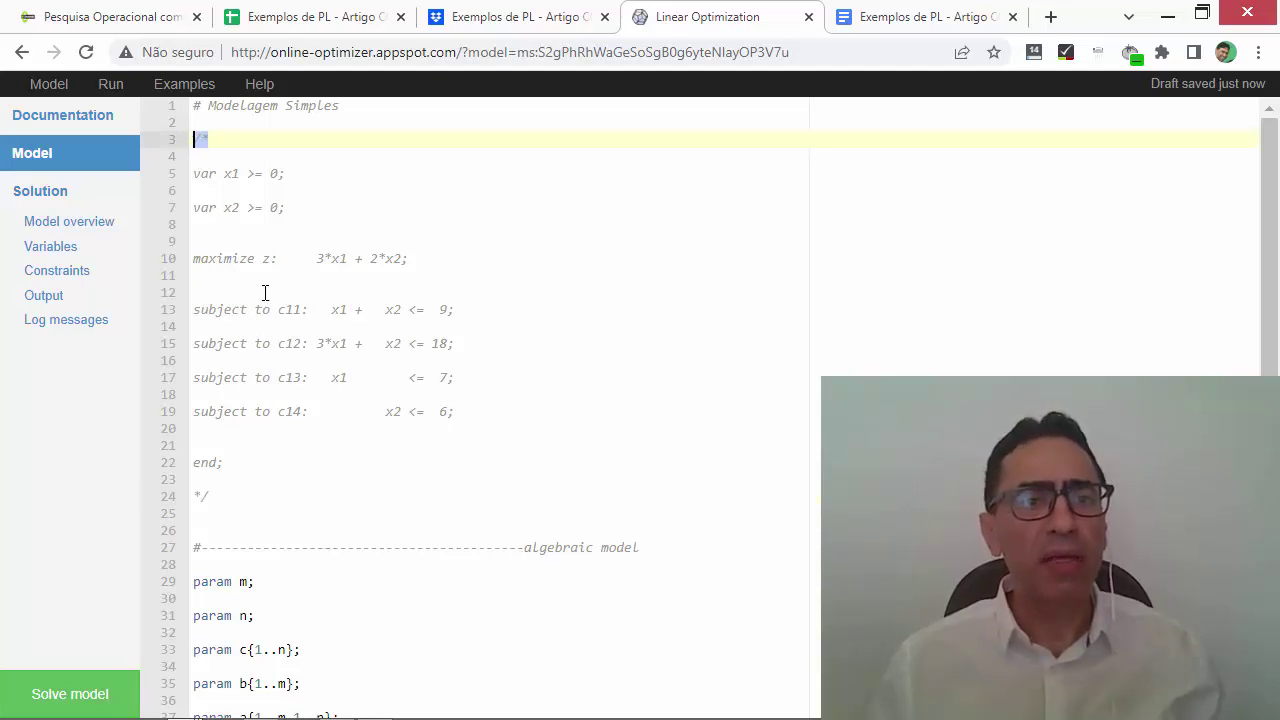
scroll(365, 370, "down", 3)
scroll(352, 351, "down", 2)
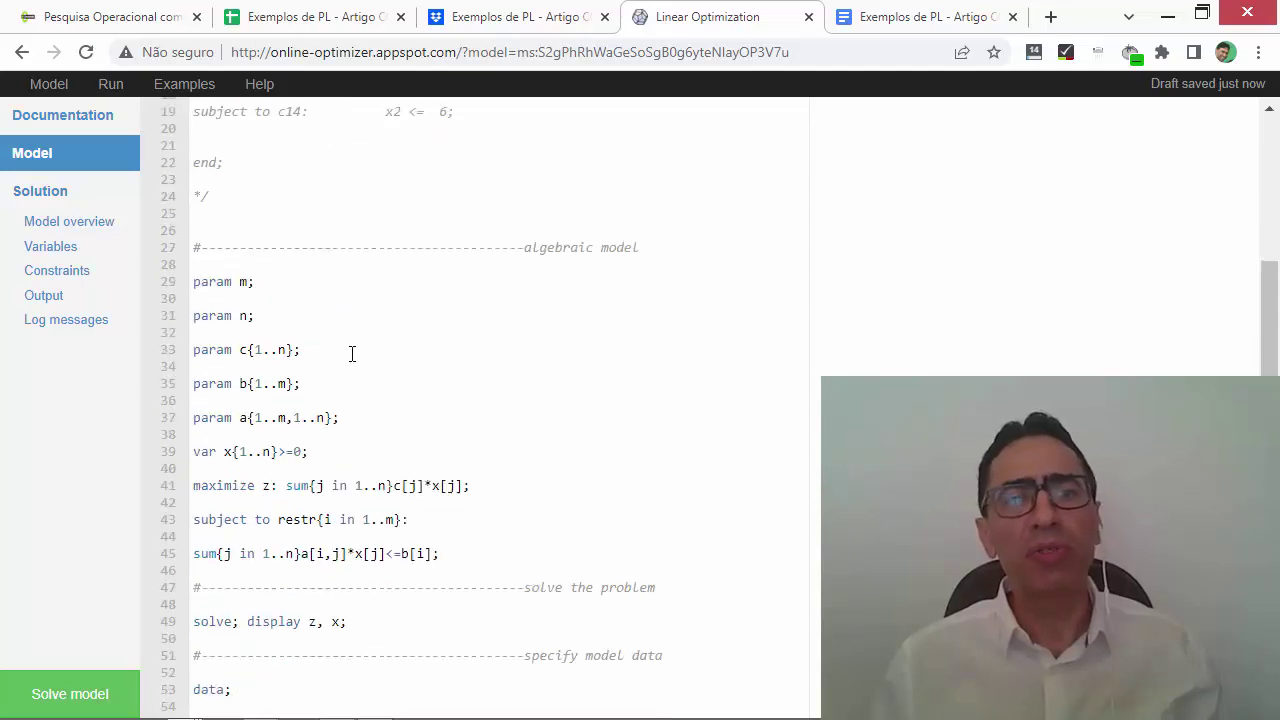
scroll(334, 317, "up", 1)
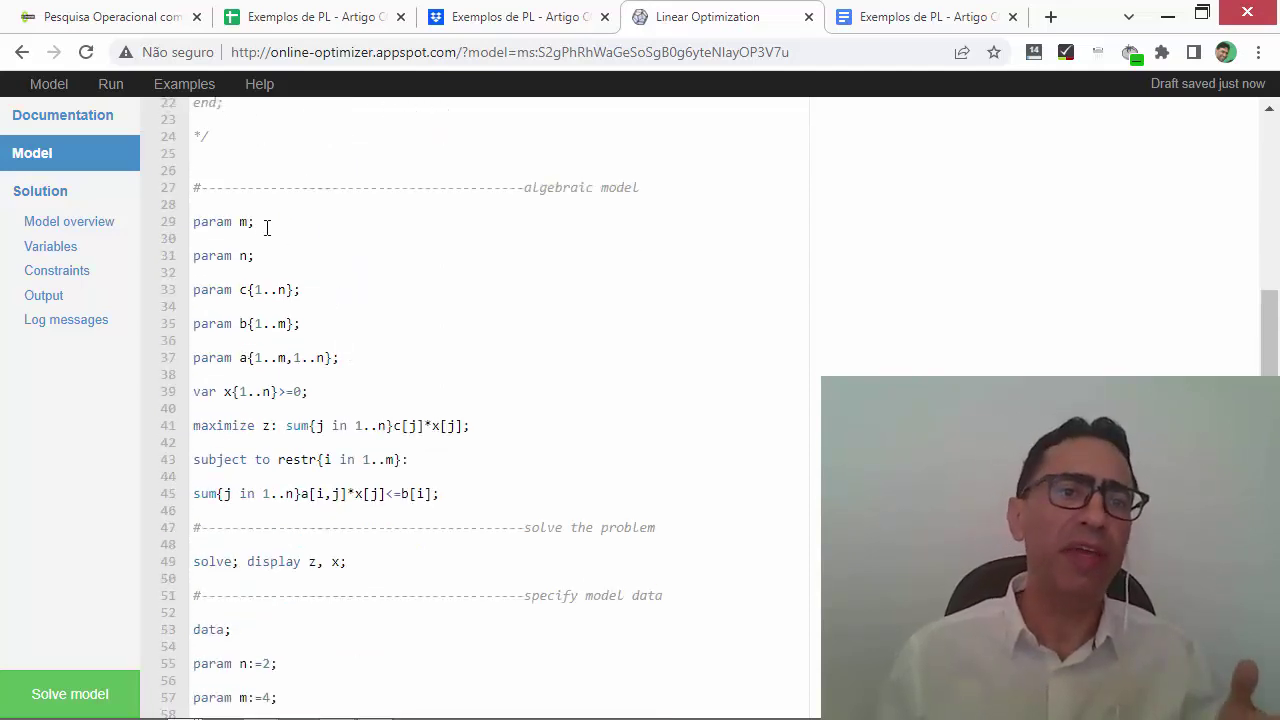
left_click_drag(193, 221, 256, 221)
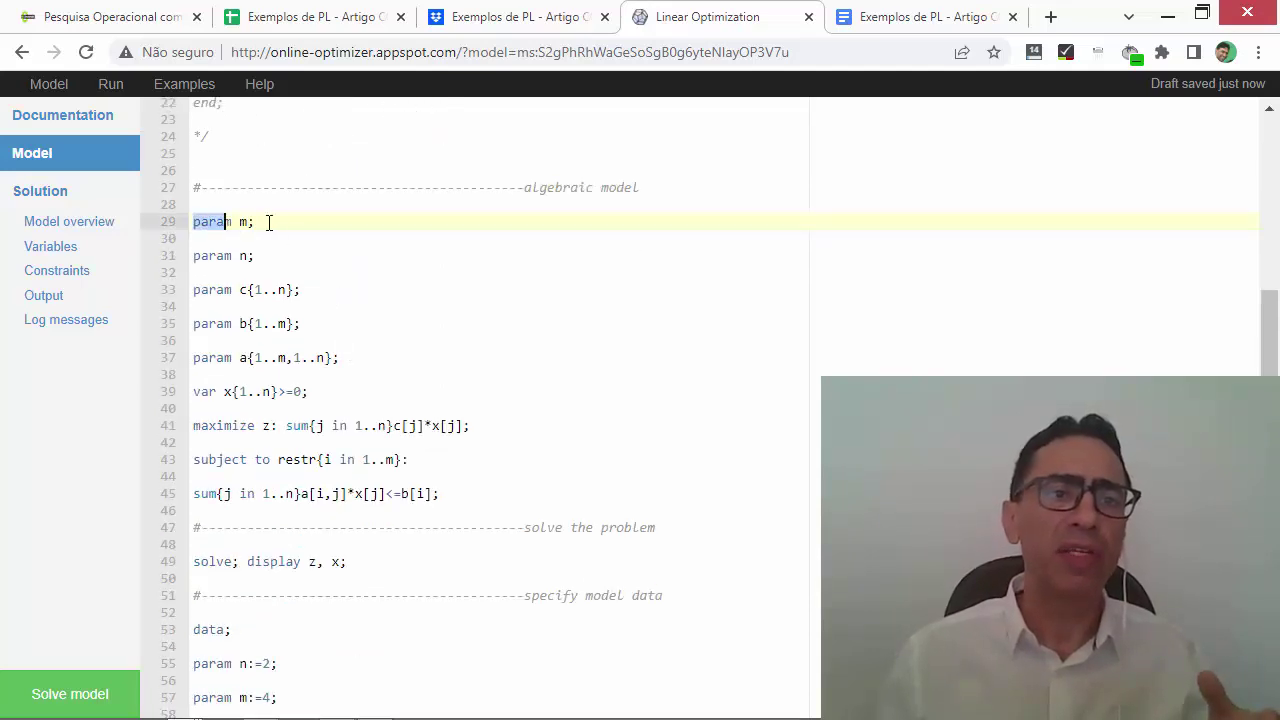
scroll(362, 400, "down", 1)
scroll(362, 400, "down", 3)
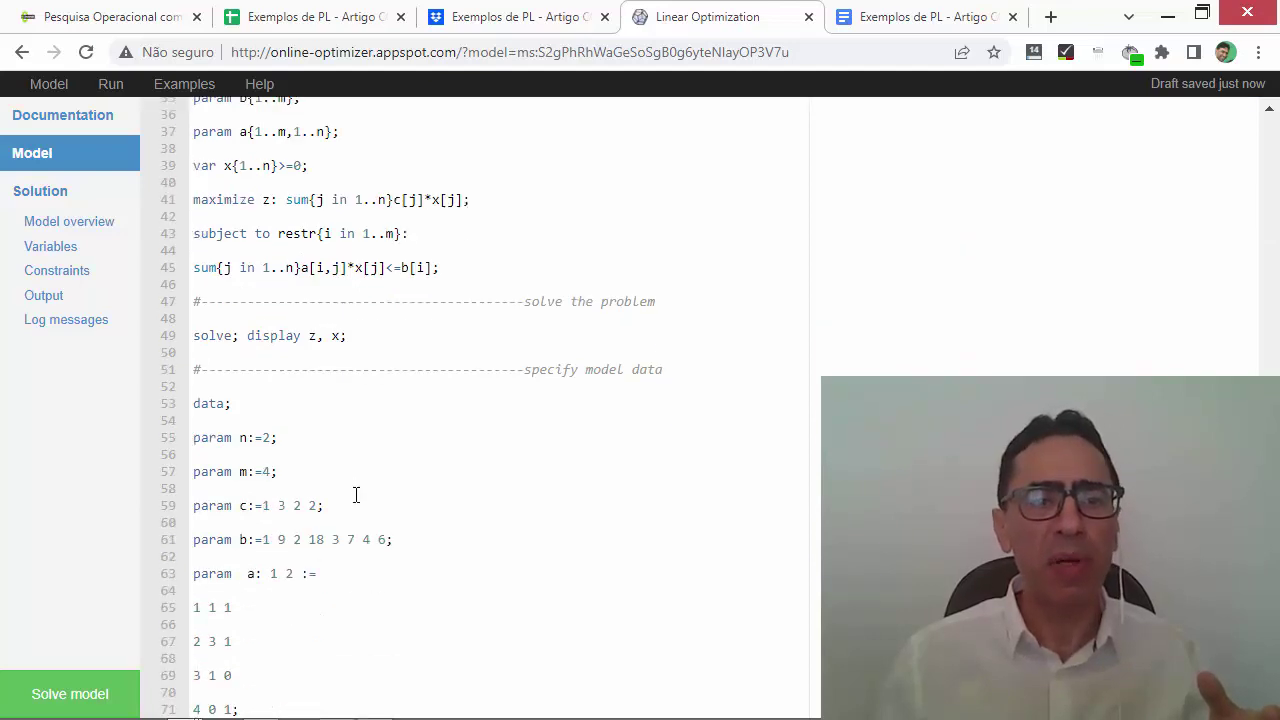
scroll(363, 473, "up", 5)
scroll(227, 485, "down", 2)
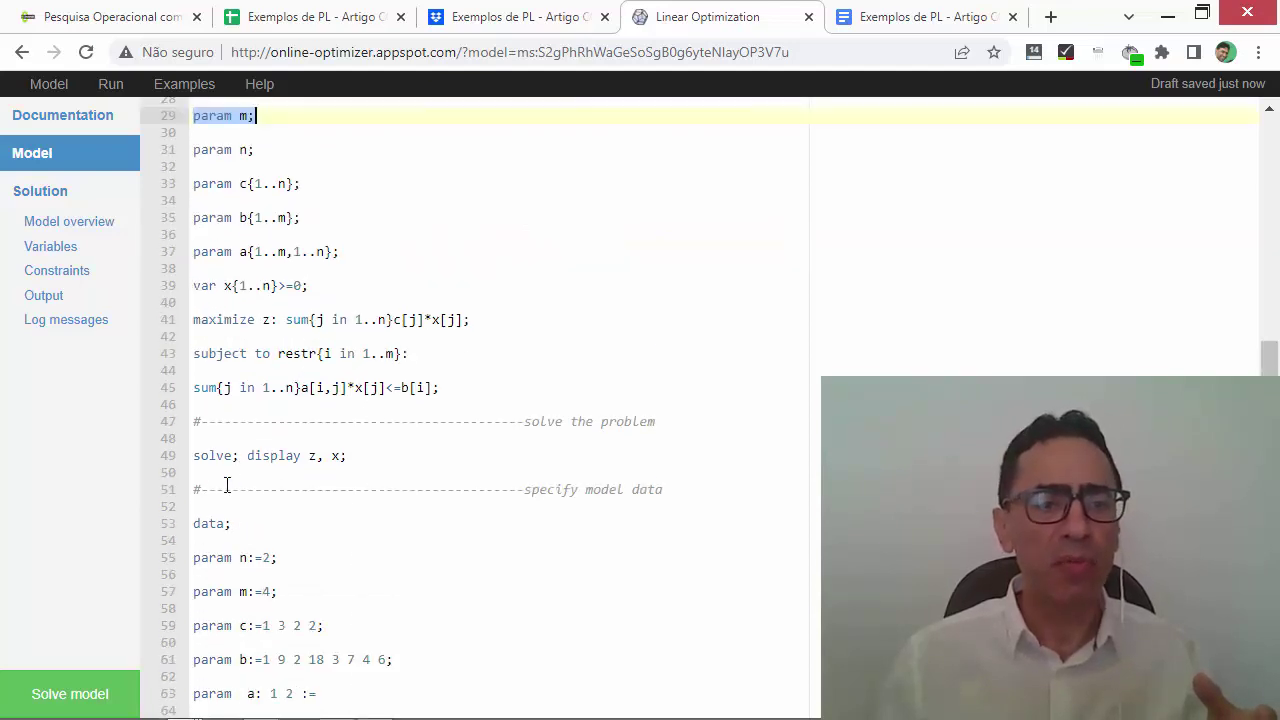
left_click(72, 694)
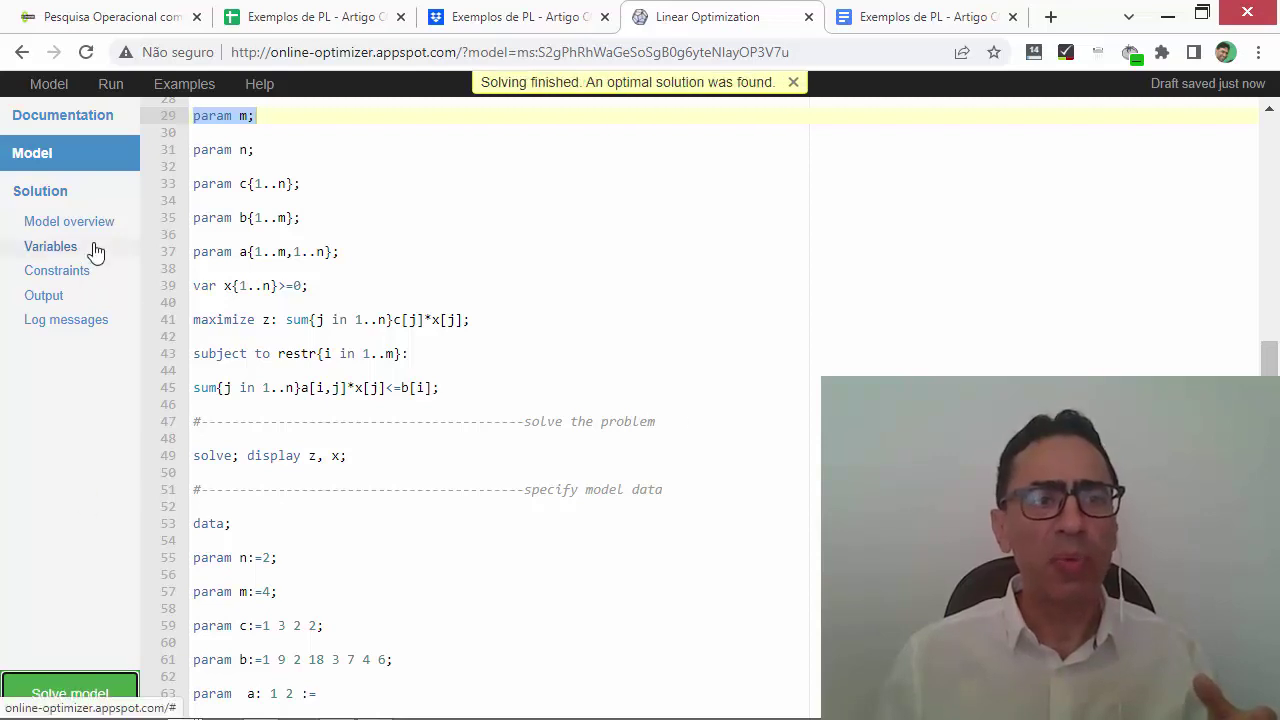
Compare the solution with the spreadsheet and view variables and output: z = 22.5, x[1] = x[2] = 4.5.
left_click(69, 221)
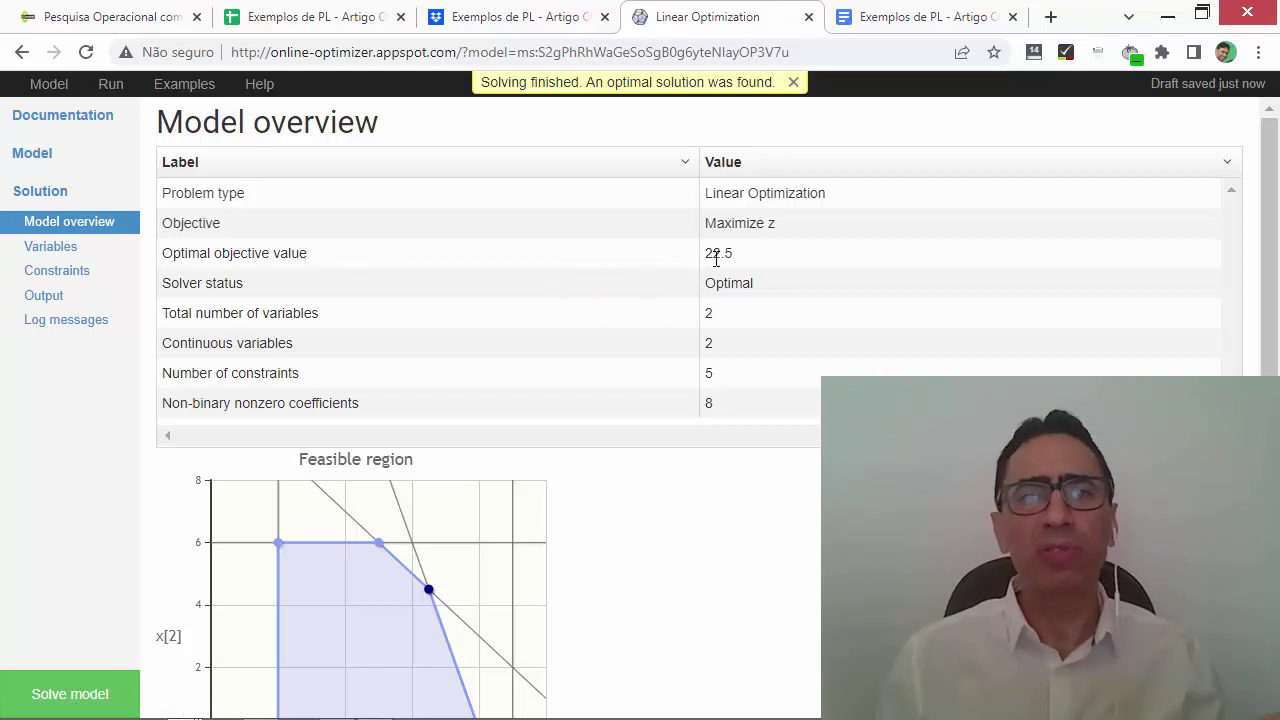
left_click(492, 18)
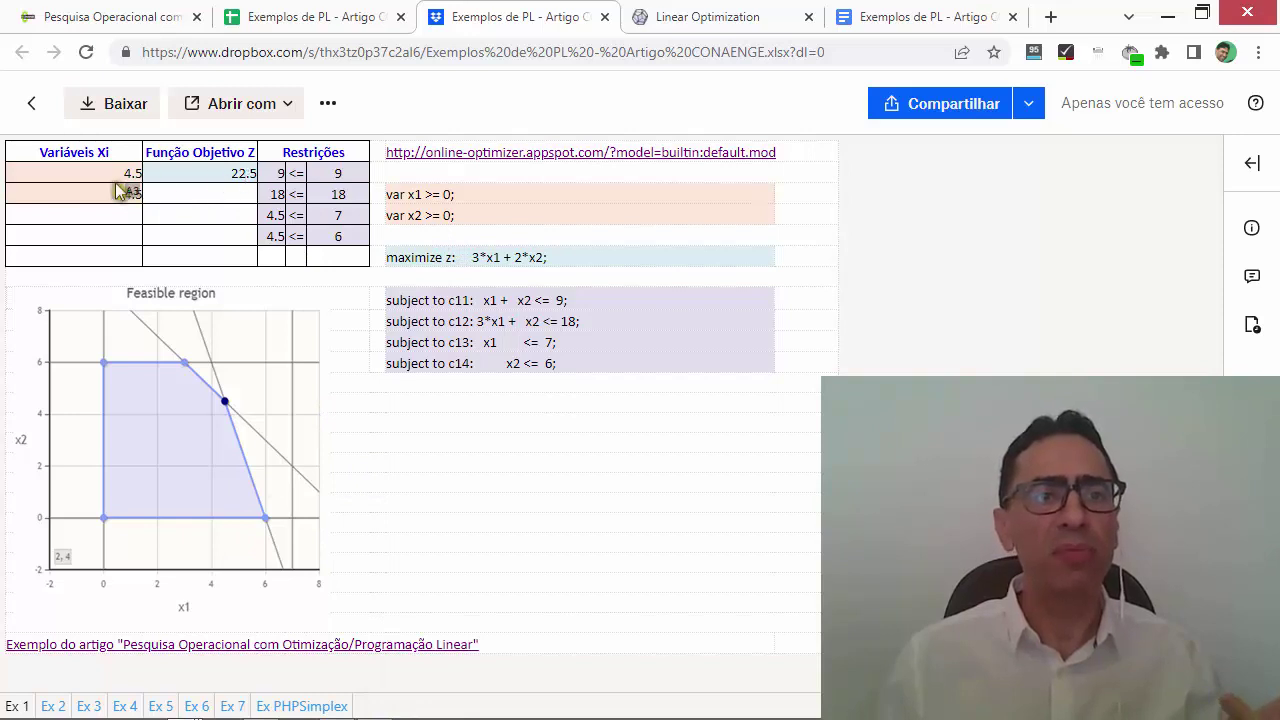
left_click(708, 20)
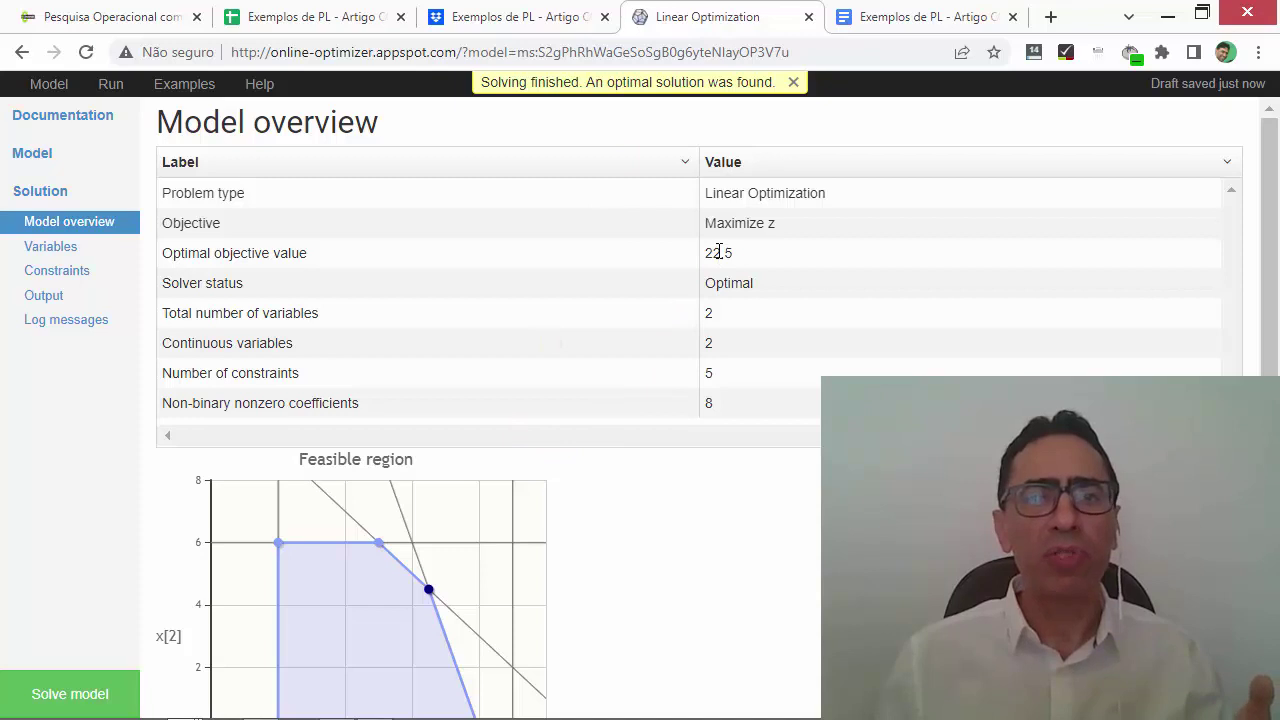
left_click(80, 250)
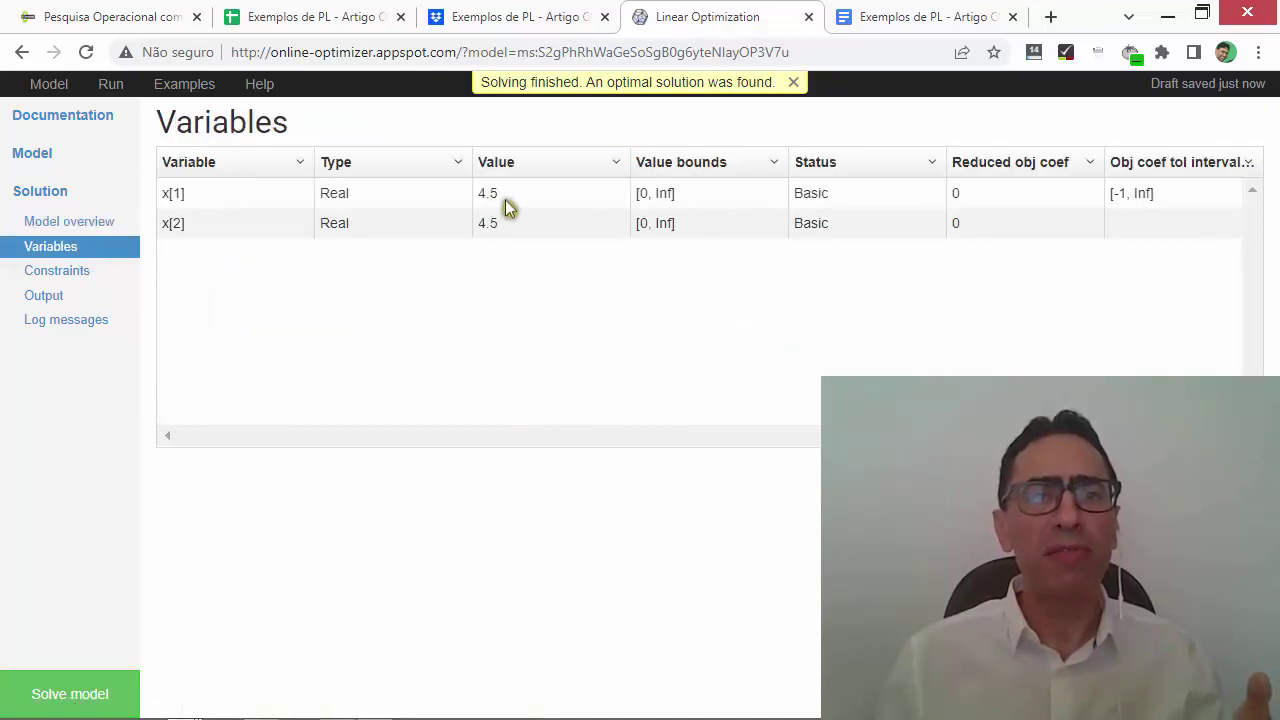
left_click(44, 295)
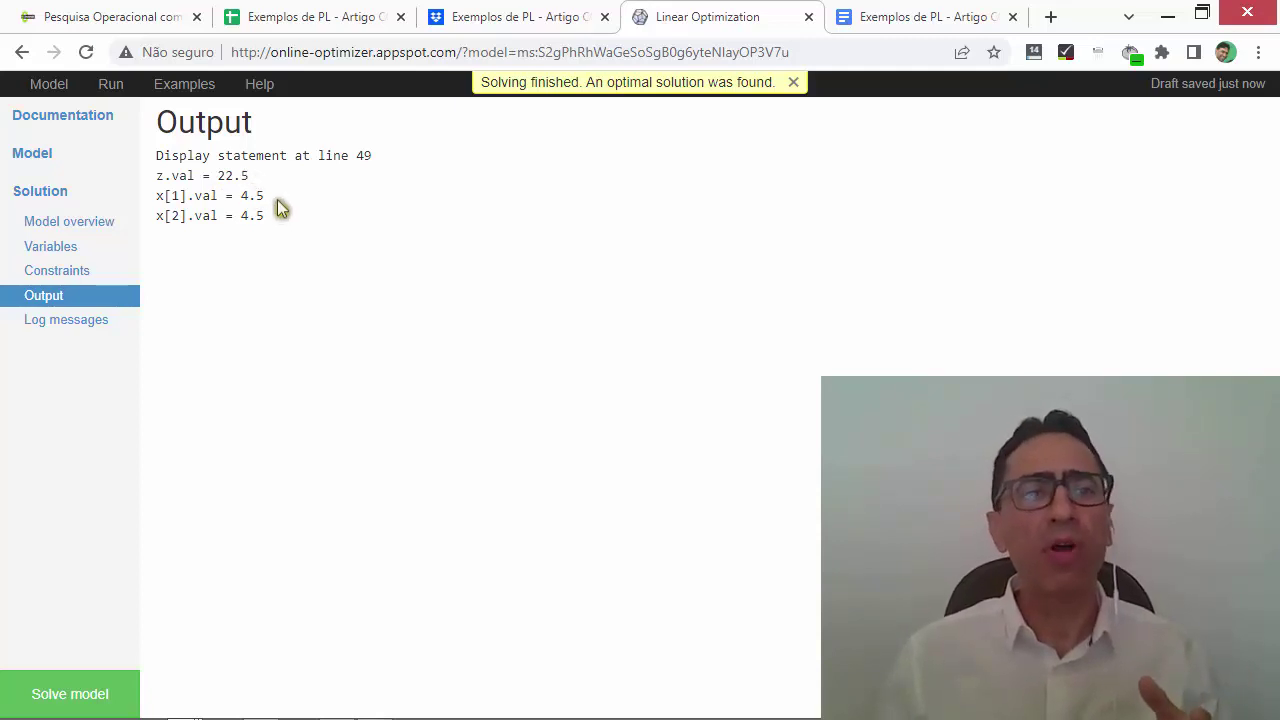
Revisit the overview and feasible region chart, then go back to the model code.
left_click(93, 230)
scroll(500, 470, "down", 2)
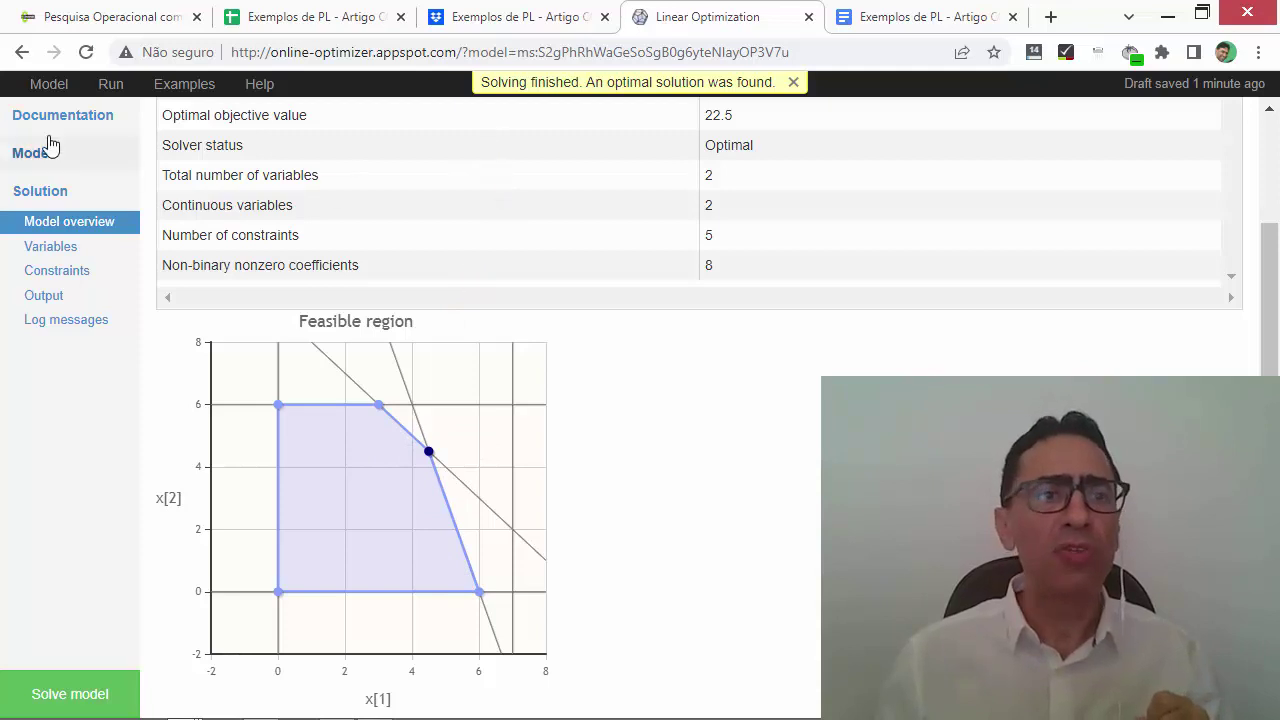
left_click(73, 160)
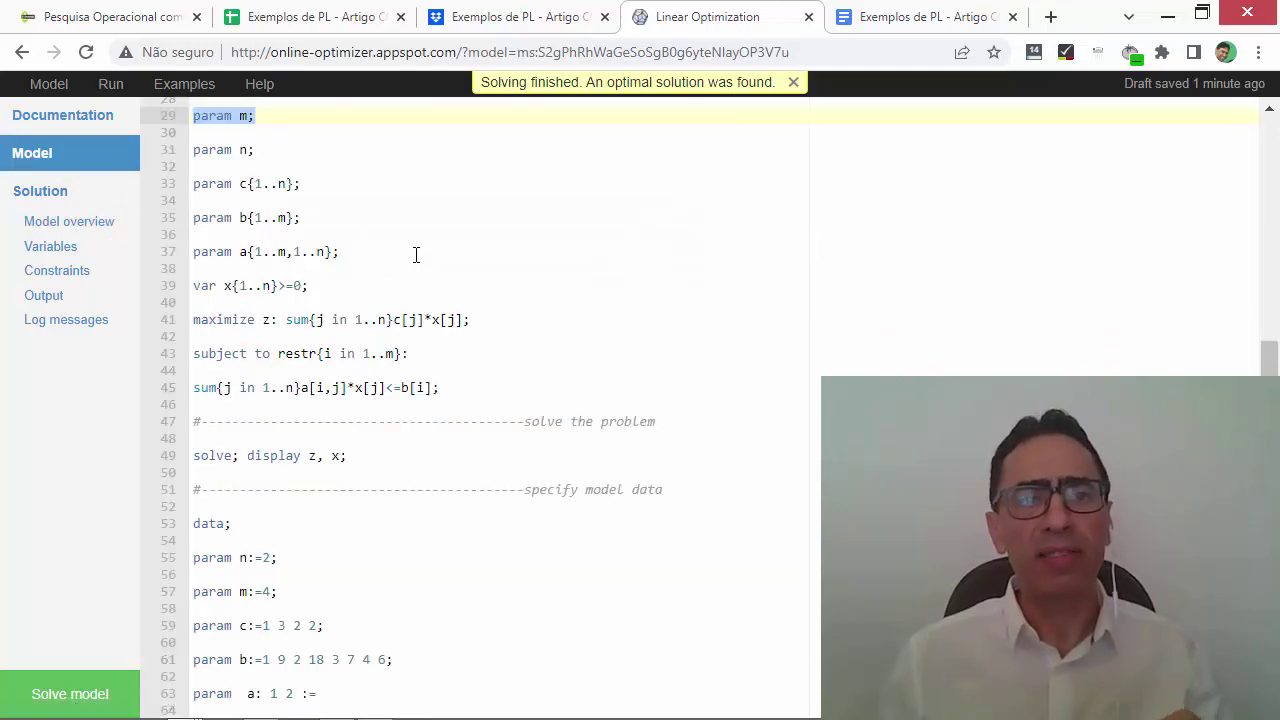
scroll(537, 317, "down", 1)
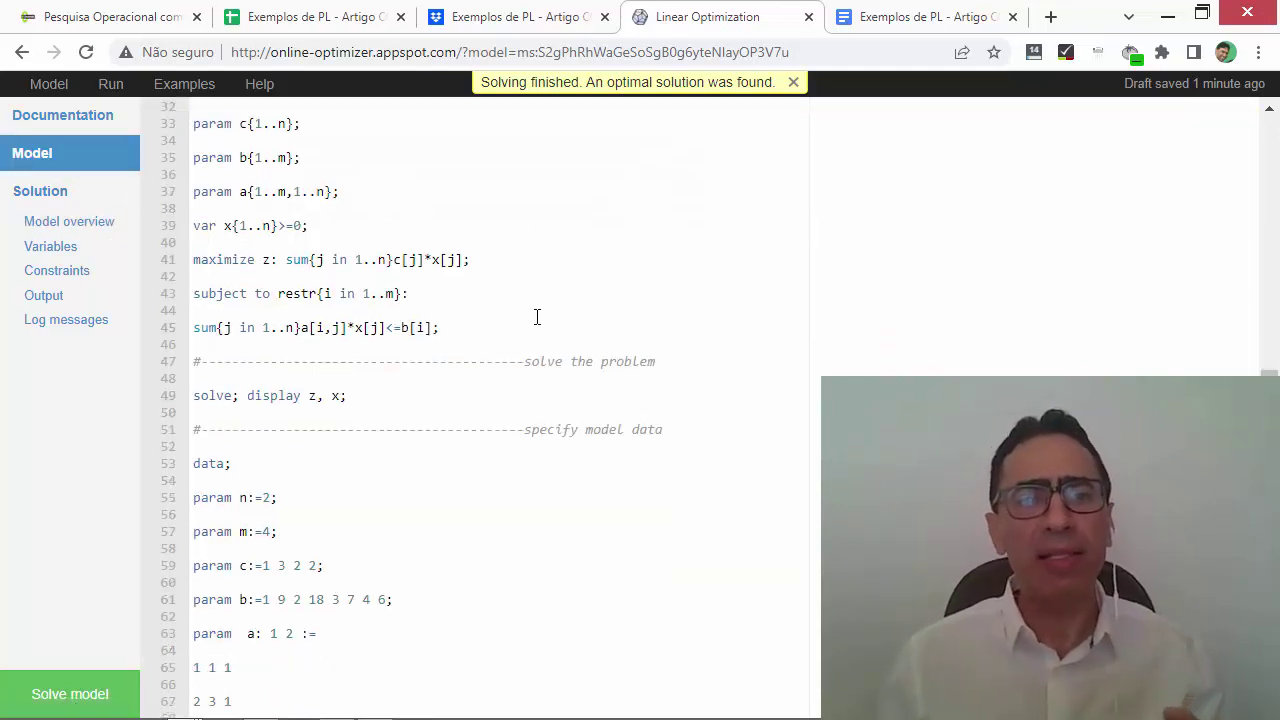
scroll(537, 317, "down", 1)
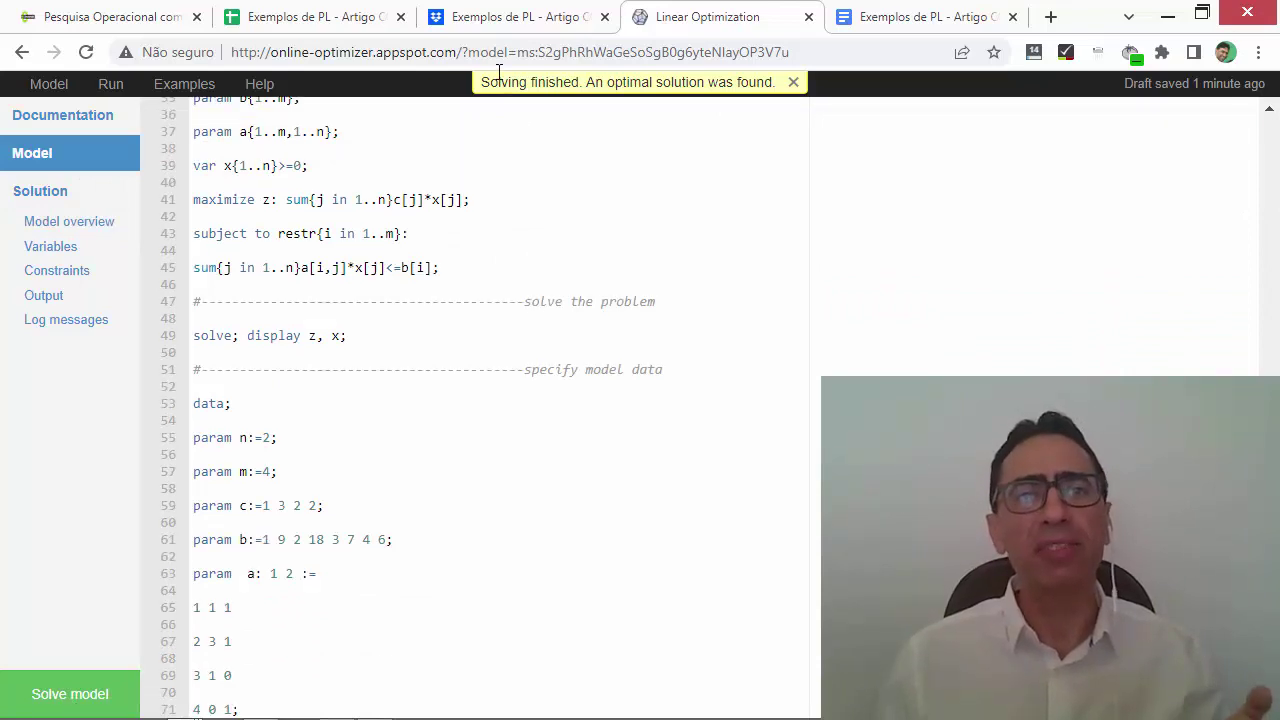
Copy example 2's complete model code, from its header to the coefficient matrix, back to the solver.
left_click(870, 17)
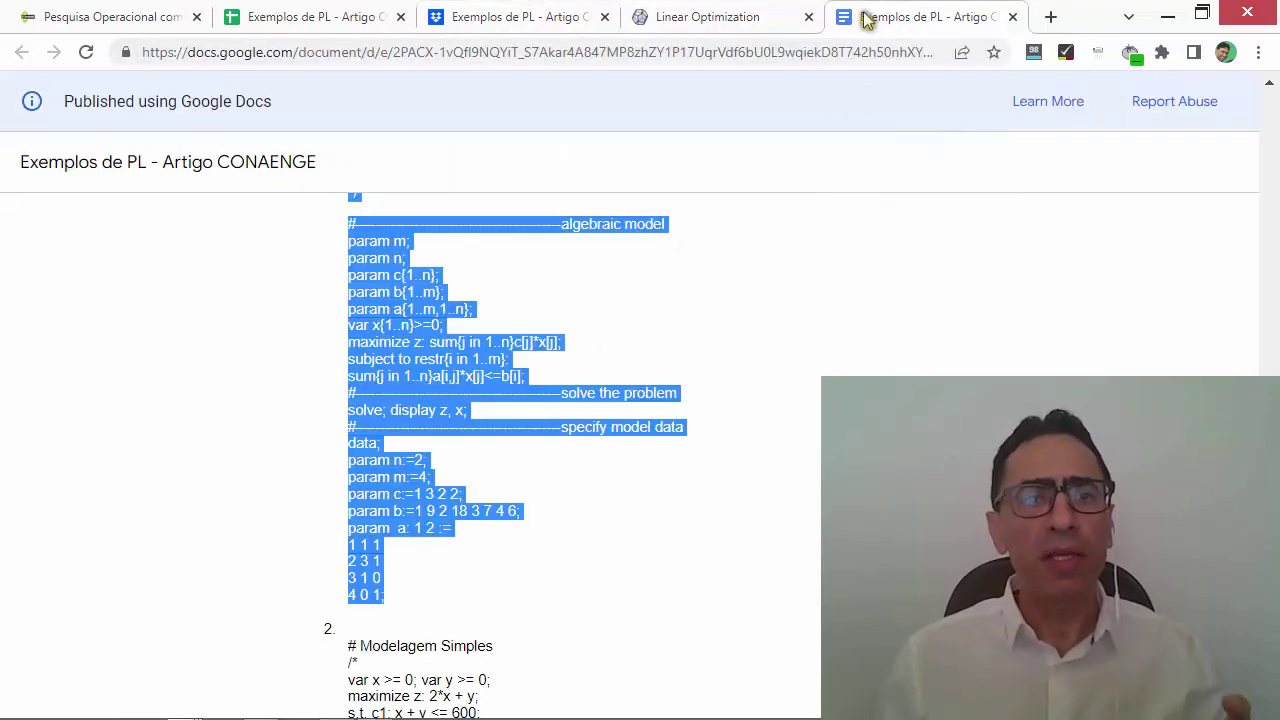
scroll(491, 399, "down", 3)
scroll(487, 395, "down", 1)
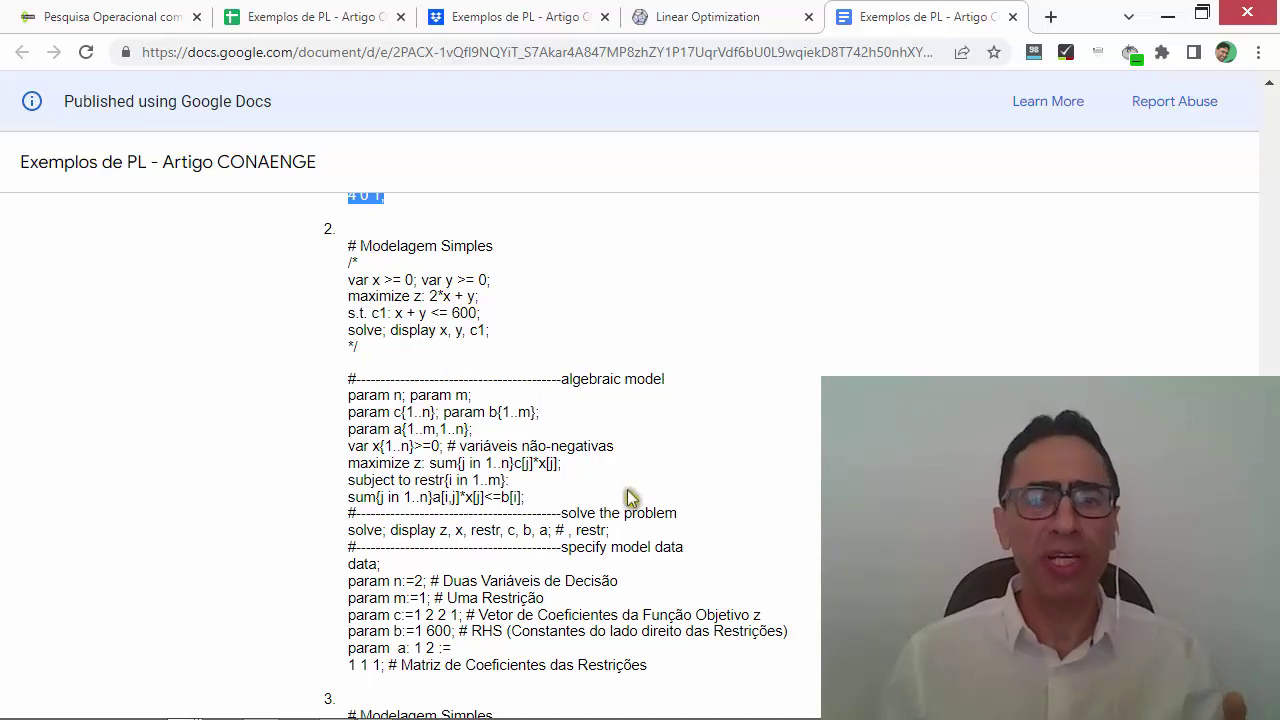
left_click_drag(347, 246, 656, 665)
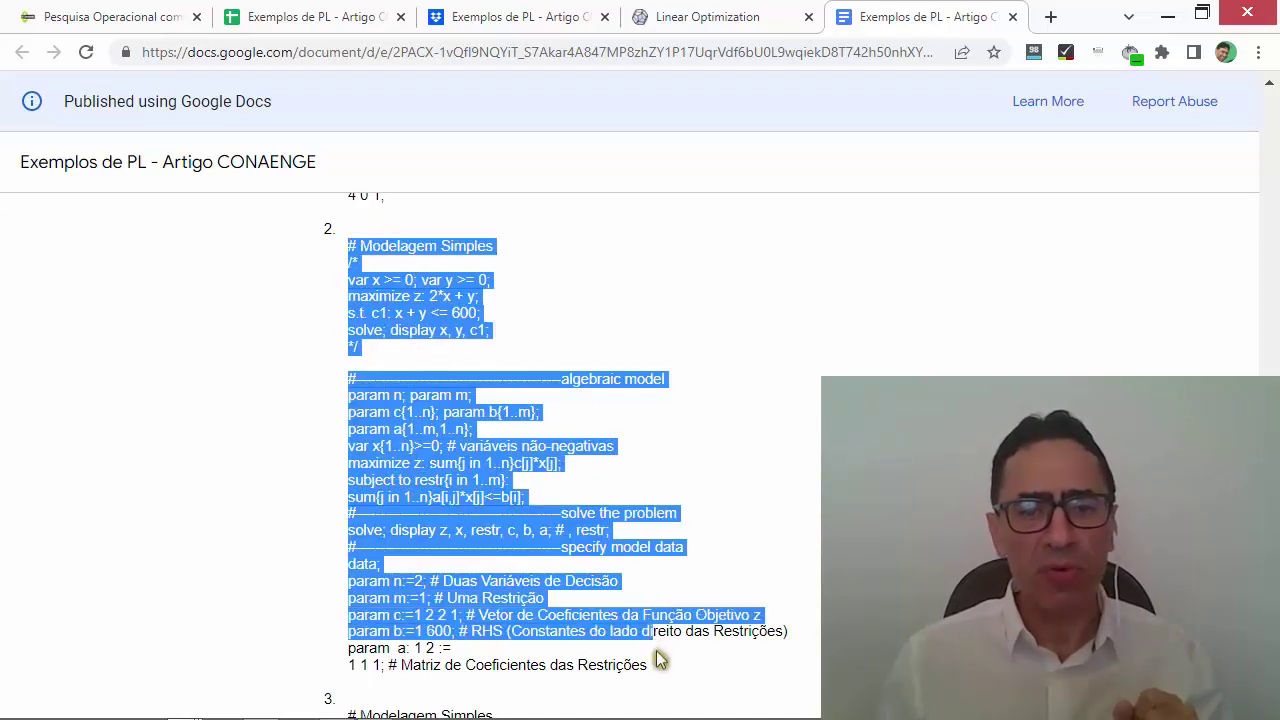
right_click(414, 423)
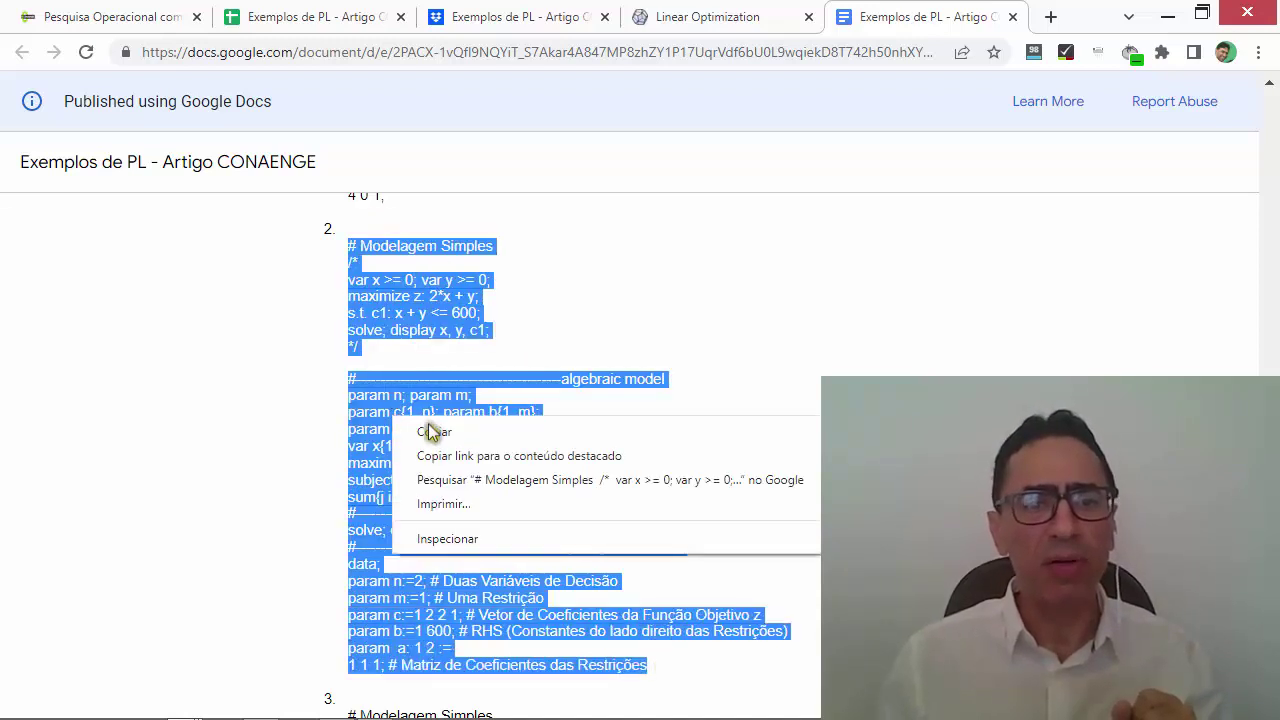
left_click(480, 437)
left_click(700, 16)
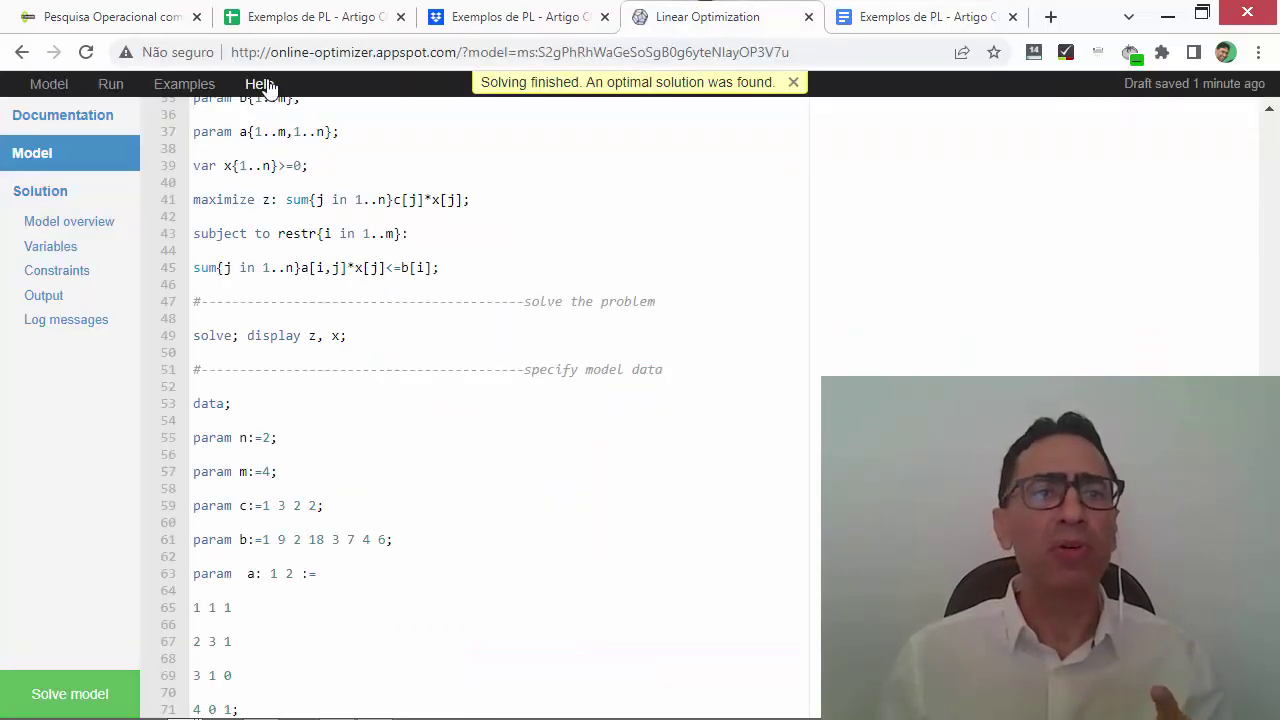
Replace the editor's model with the copied example 2 code.
left_click(296, 54)
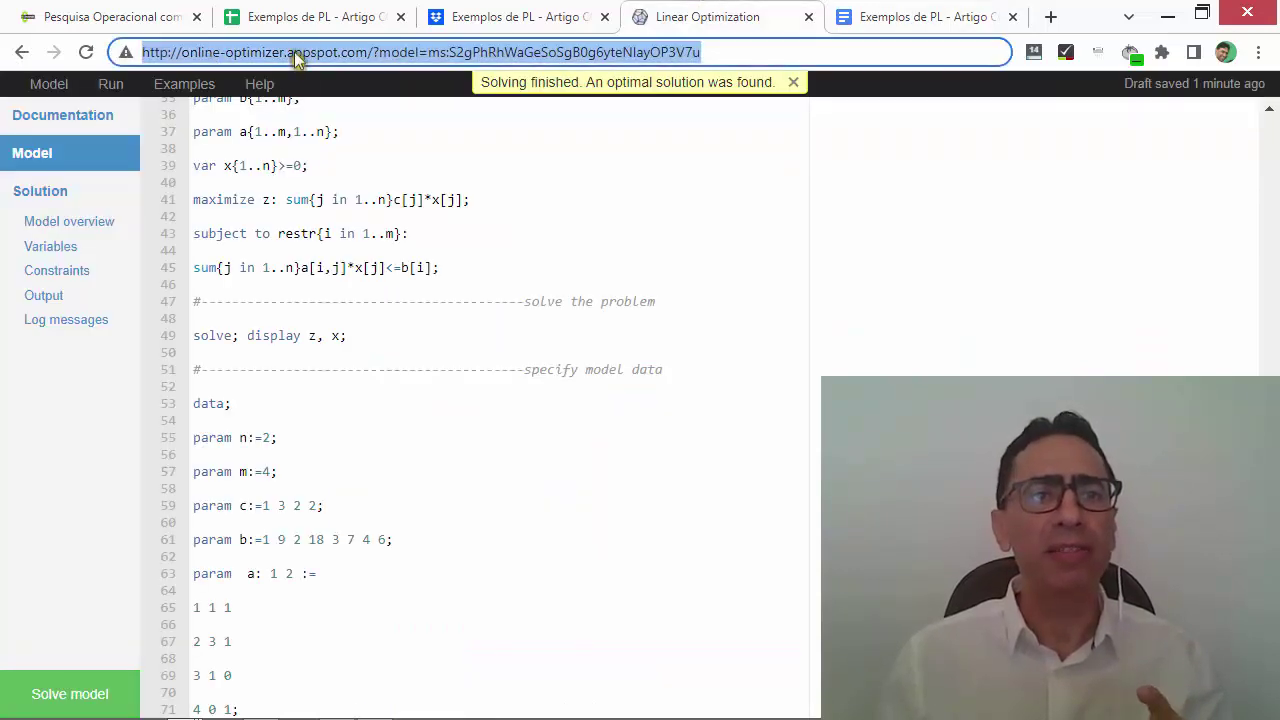
left_click(377, 194)
key("ctrl+a")
key("Delete")
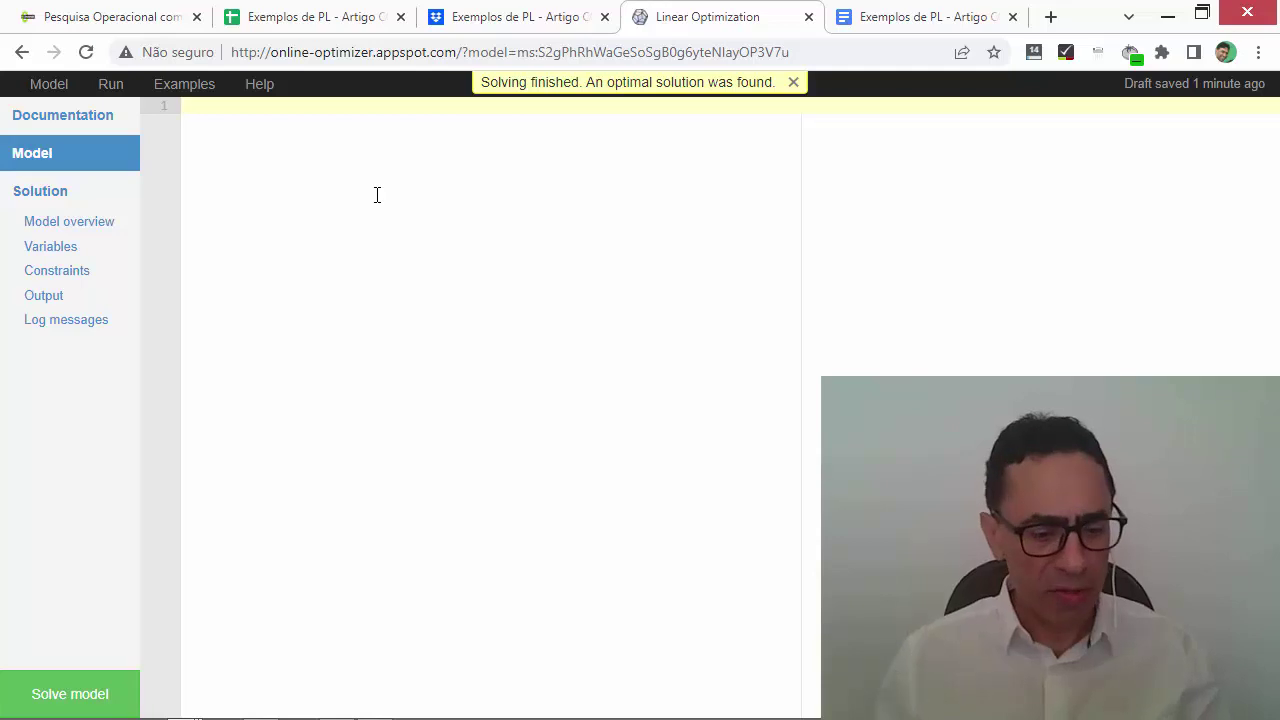
key("ctrl+v")
Review the pasted model, highlighting data lines 39–48 with m:=1 and b:=1 600.
scroll(350, 196, "up", 1)
scroll(335, 185, "up", 3)
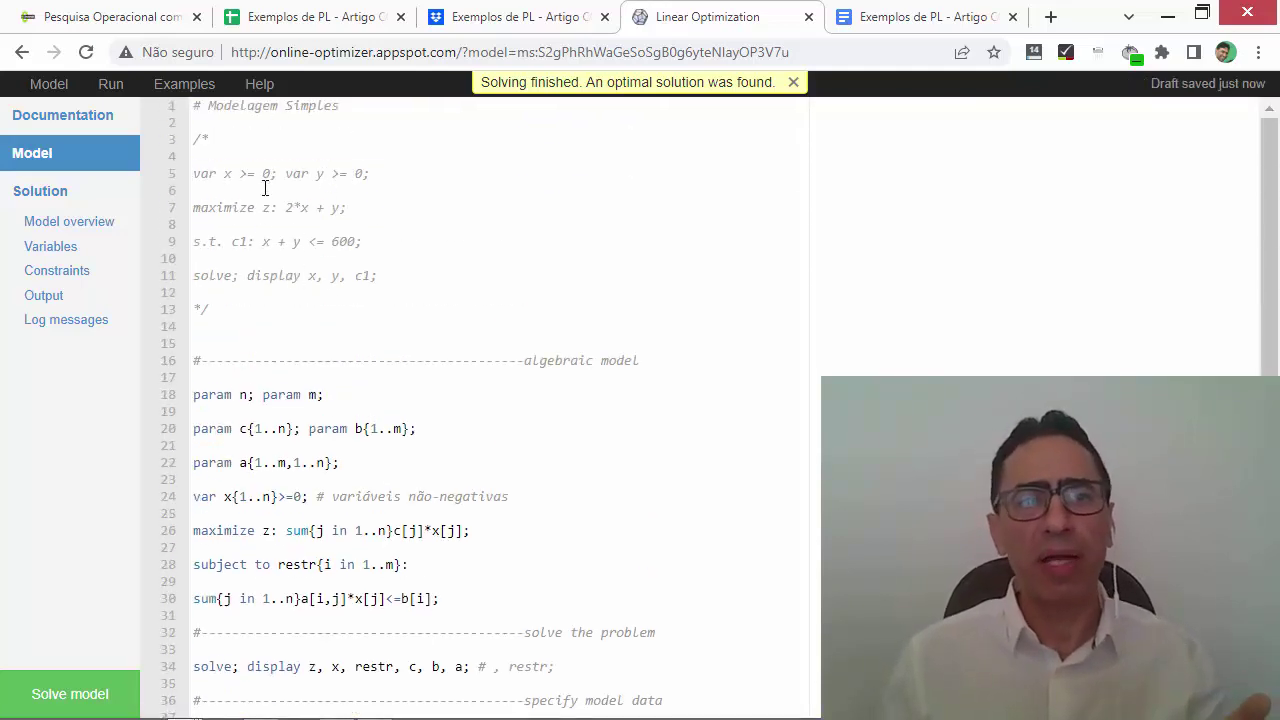
scroll(322, 297, "down", 2)
scroll(324, 300, "down", 2)
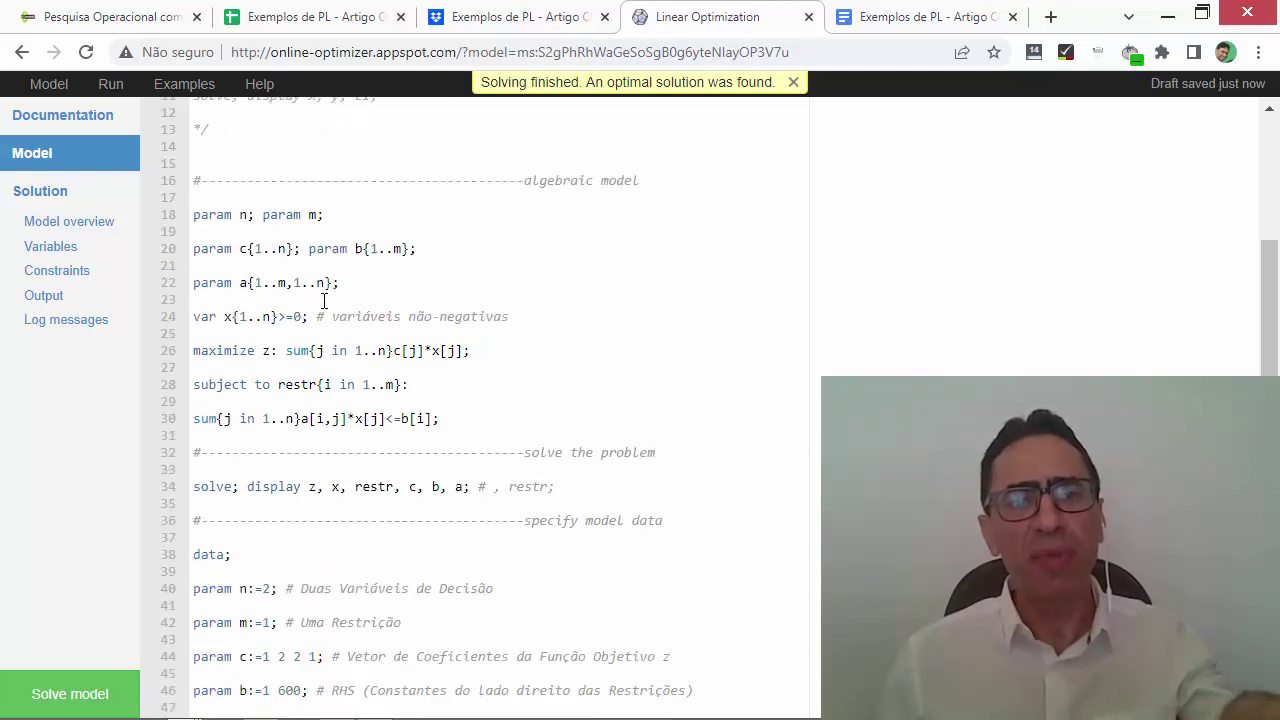
scroll(324, 300, "down", 1)
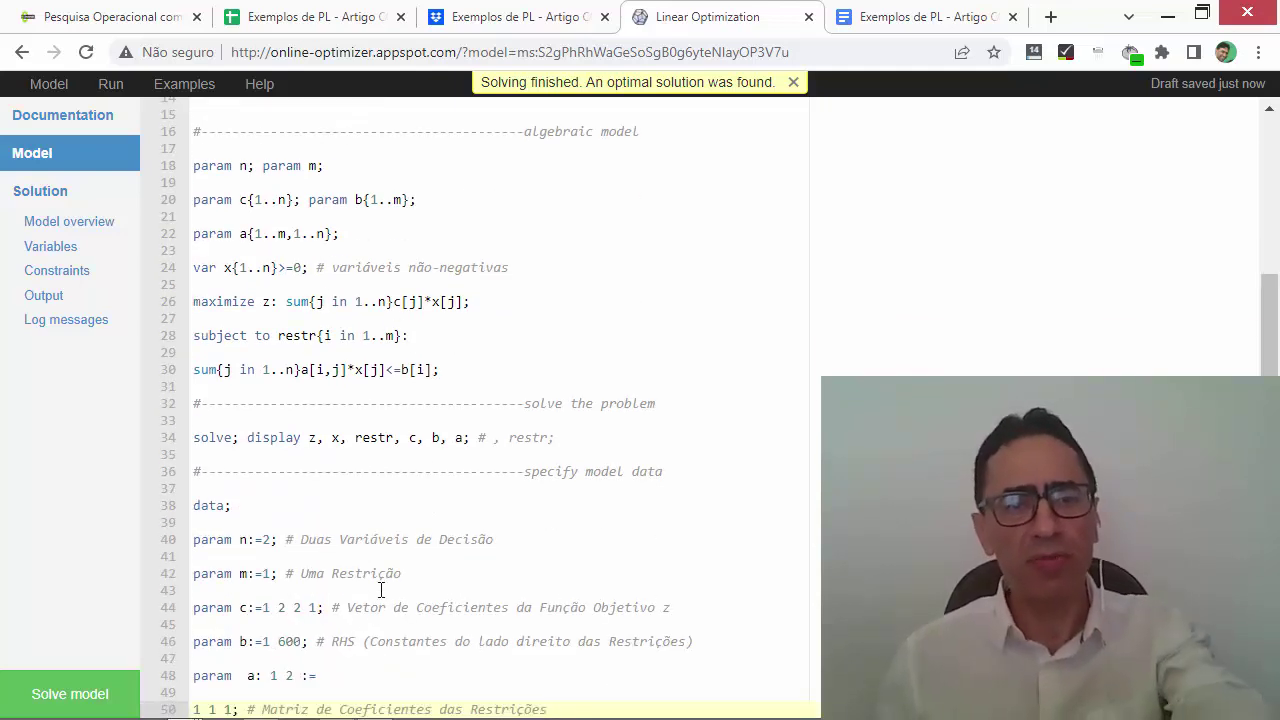
left_click_drag(318, 676, 197, 515)
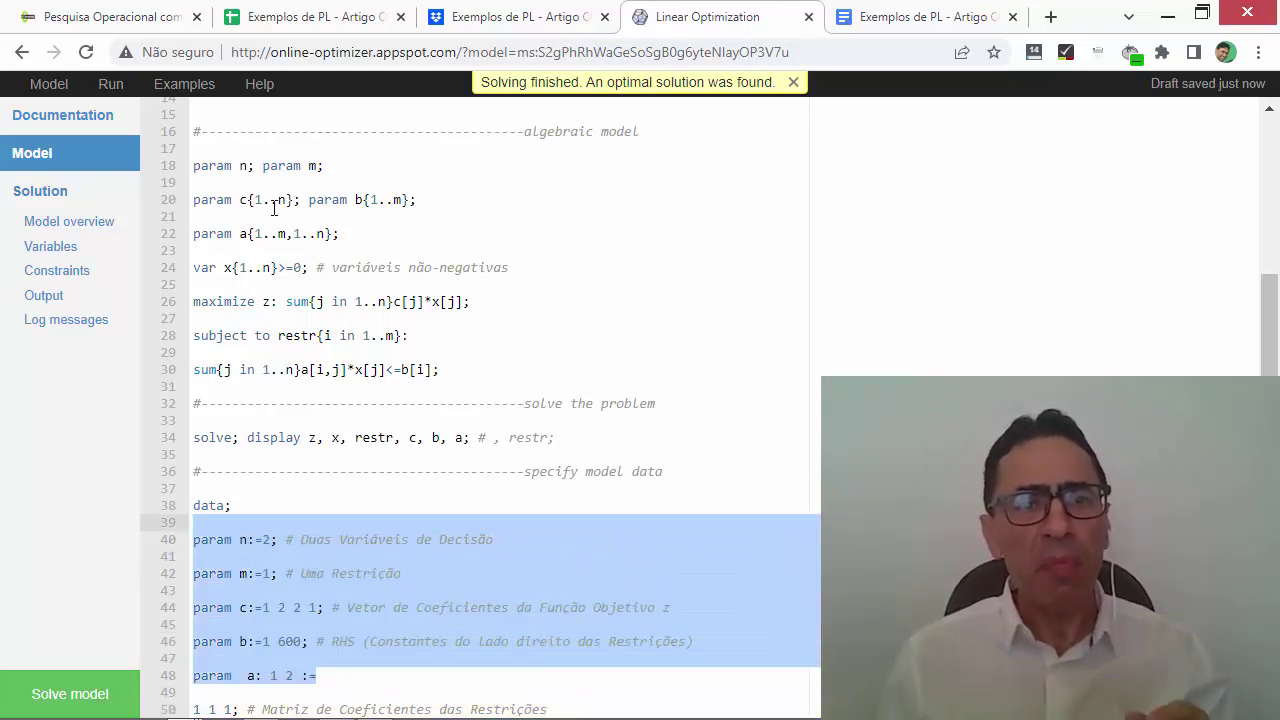
left_click(346, 612)
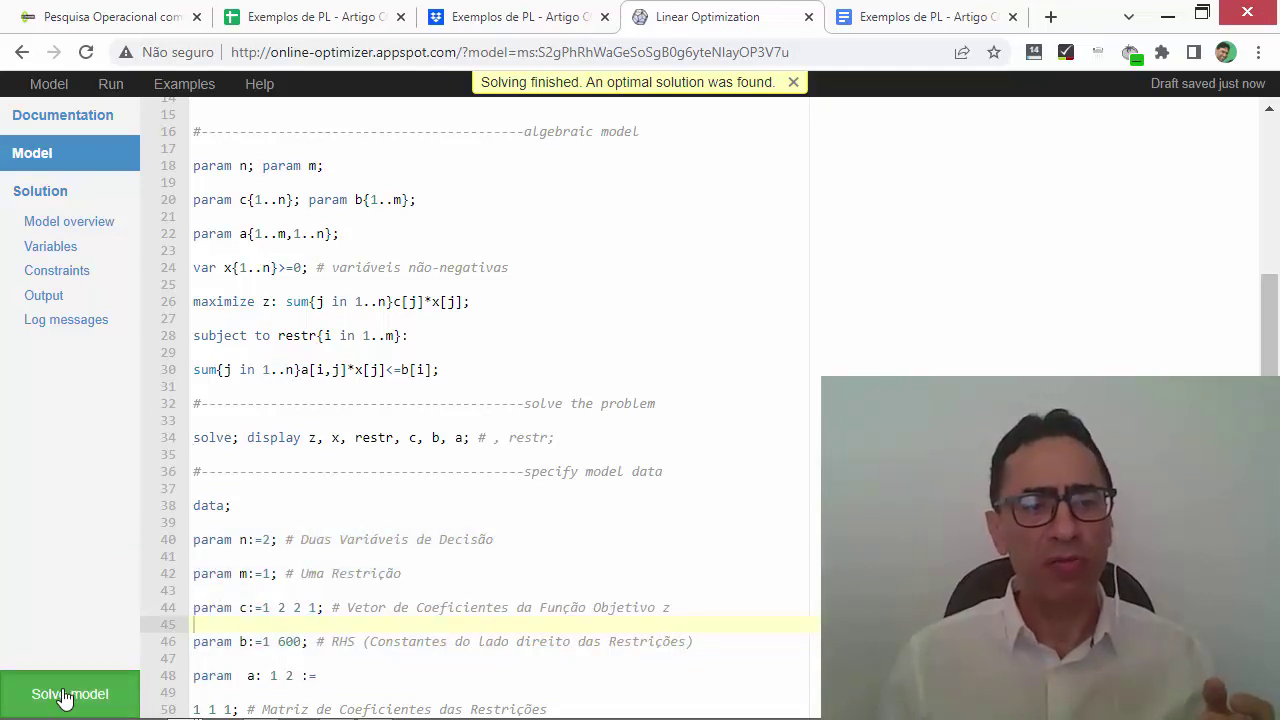
Solve example 2 and view its overview, variables and output: z = 1200 at x[1] = 600.
left_click(64, 695)
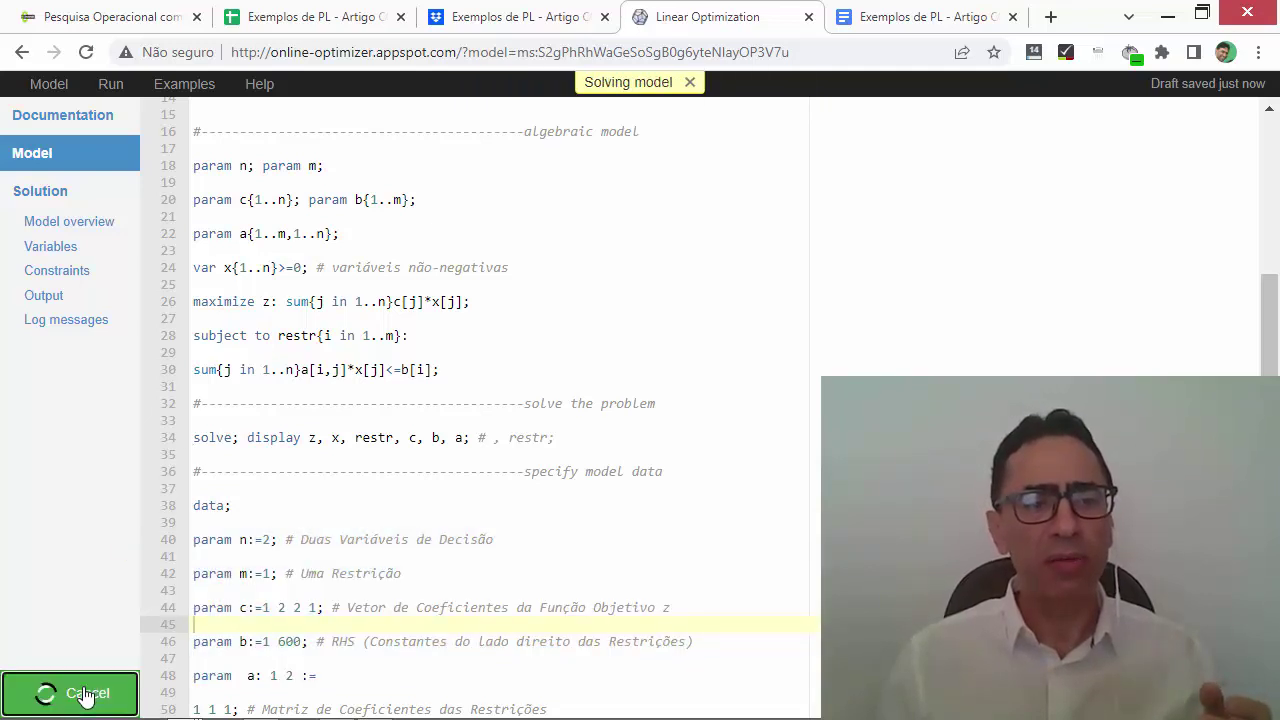
left_click(54, 224)
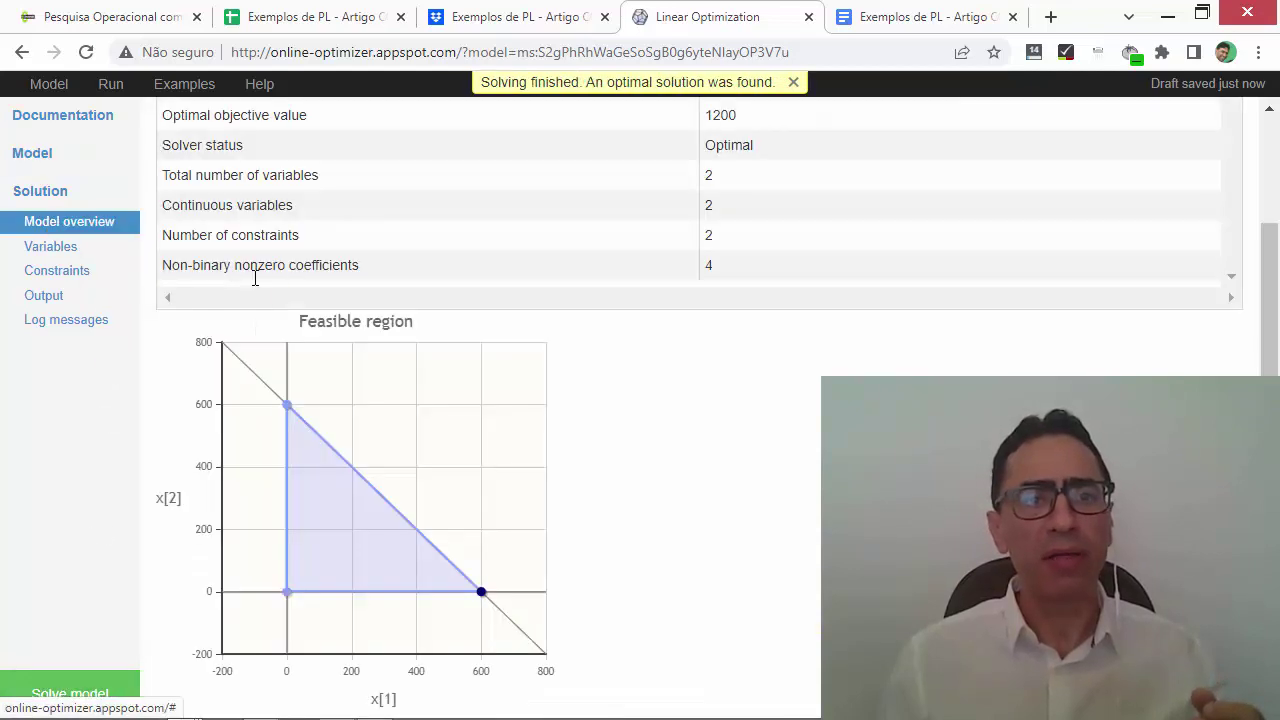
scroll(460, 345, "up", 1)
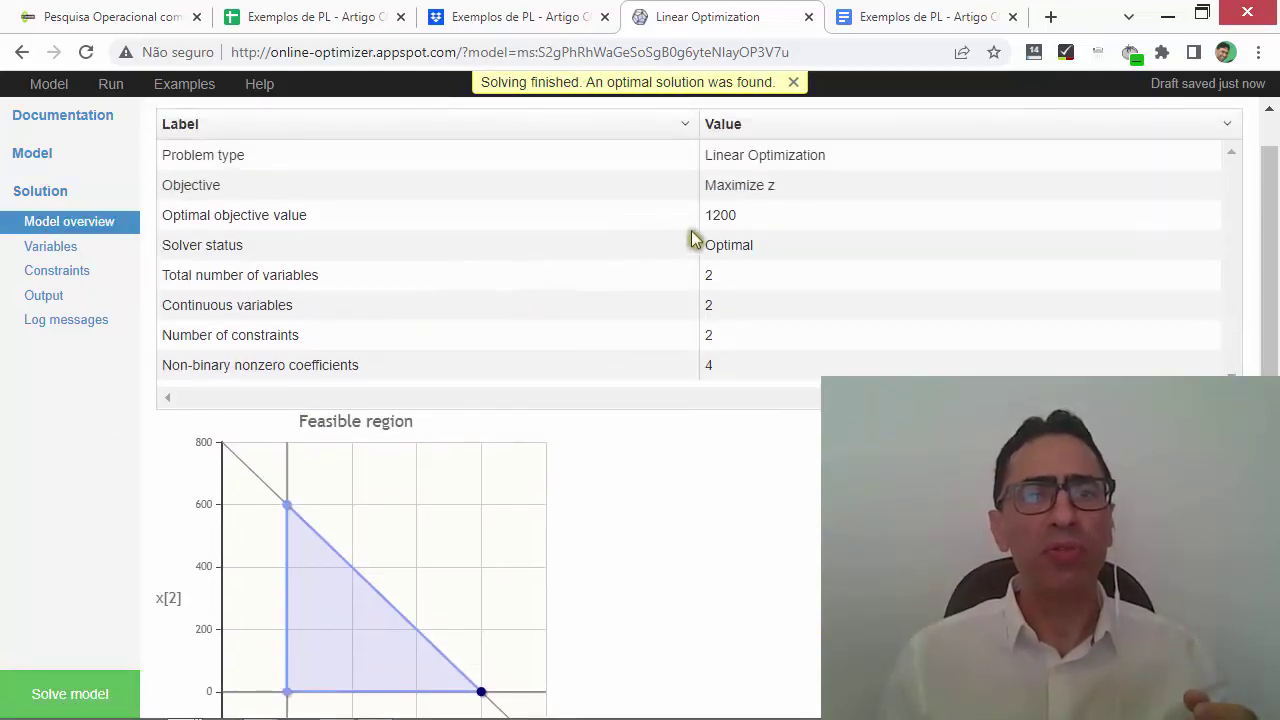
left_click(72, 250)
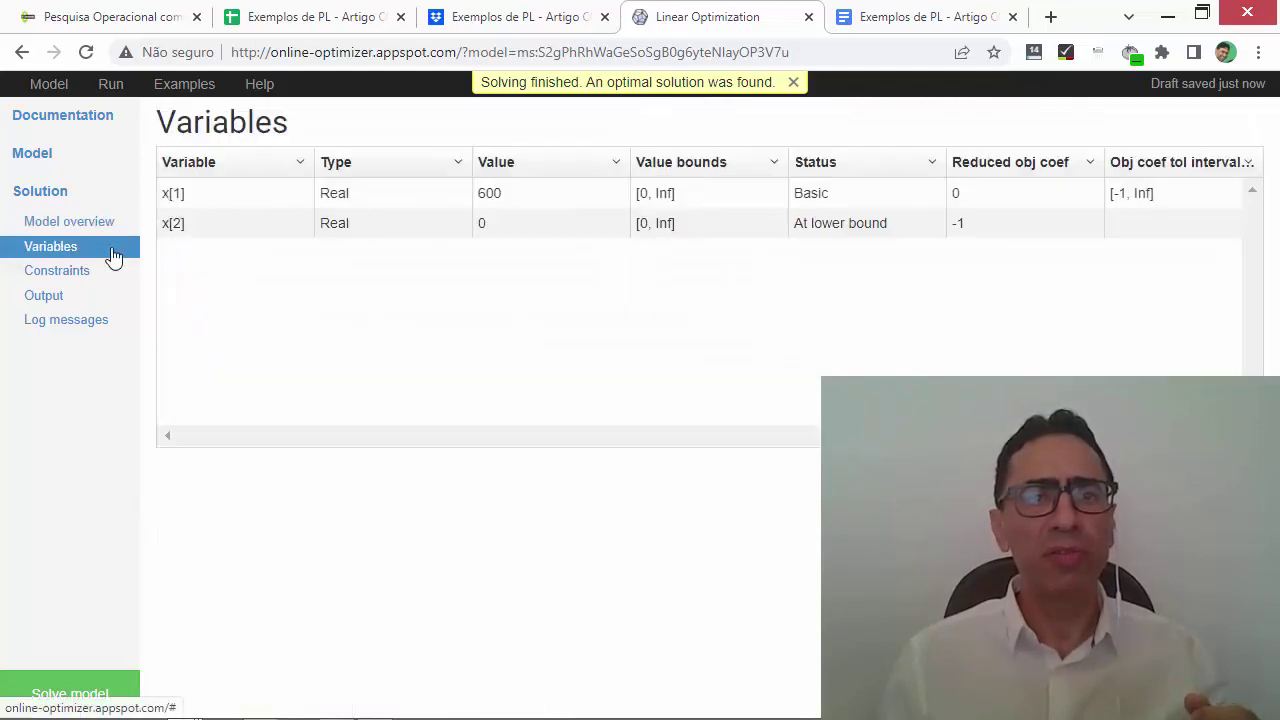
left_click(52, 296)
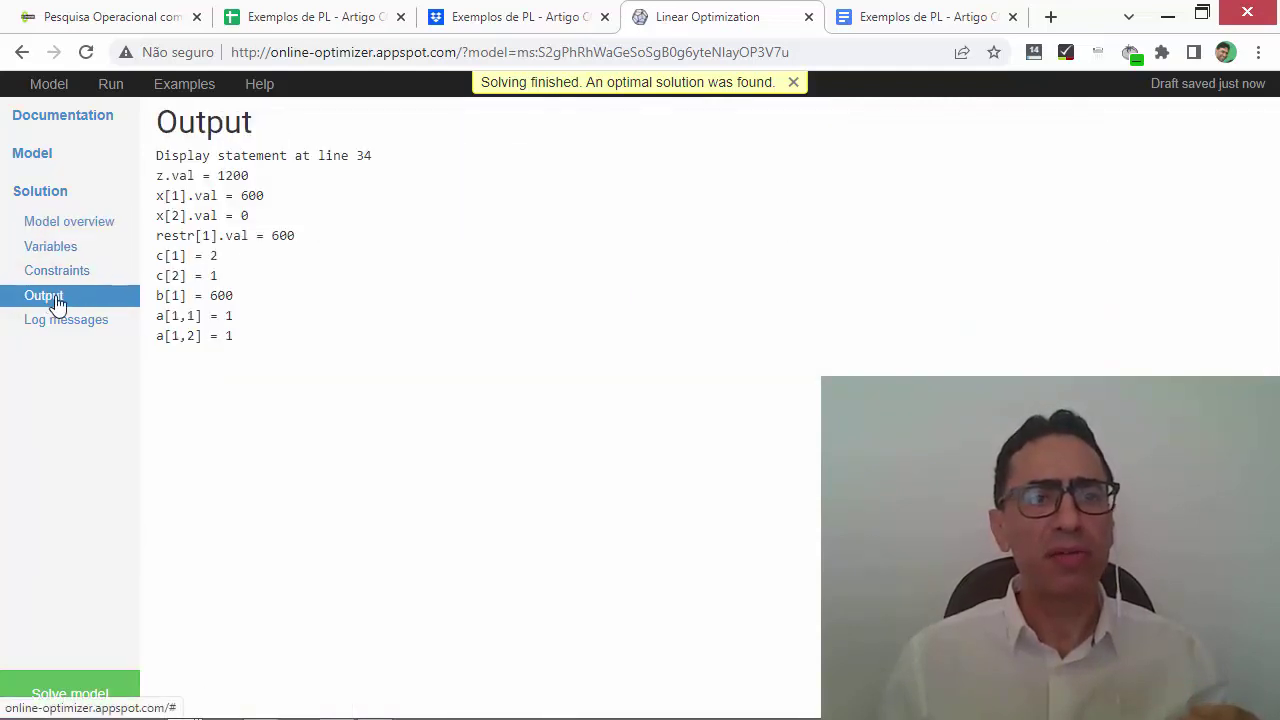
Check the result against the spreadsheet's Ex 2 sheet, then return to the solver.
left_click(506, 17)
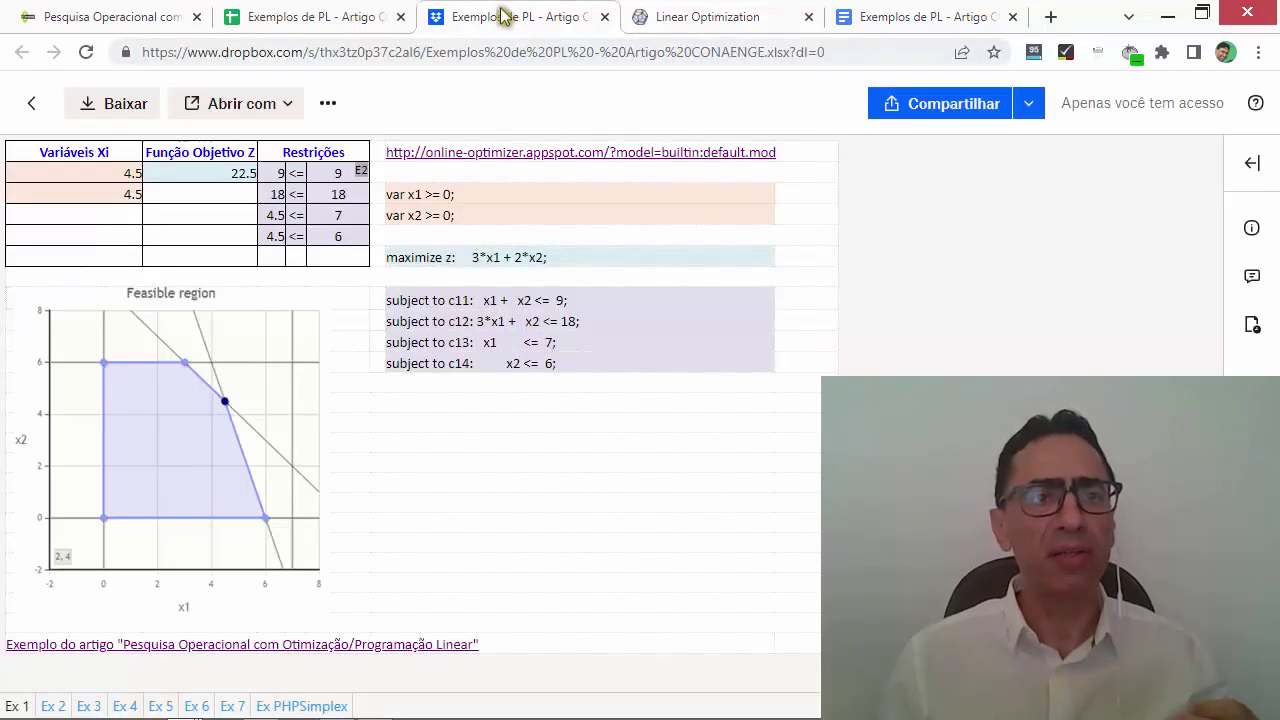
left_click(55, 706)
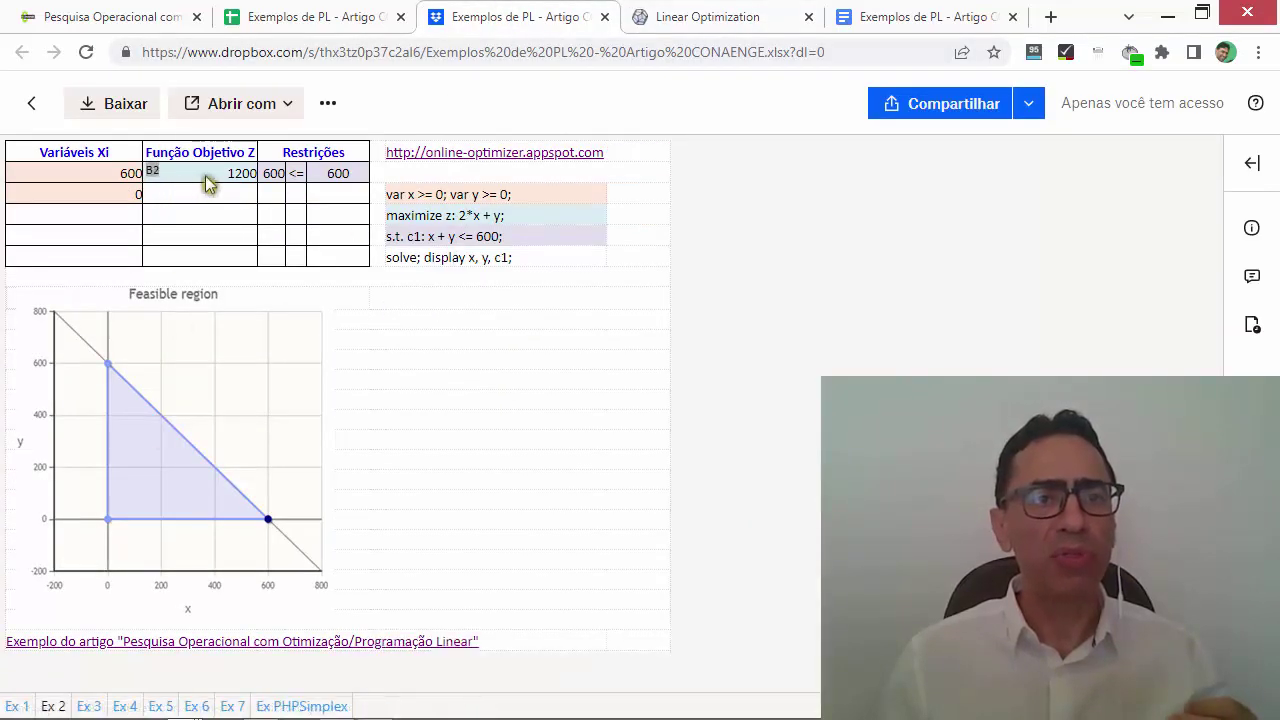
left_click(726, 12)
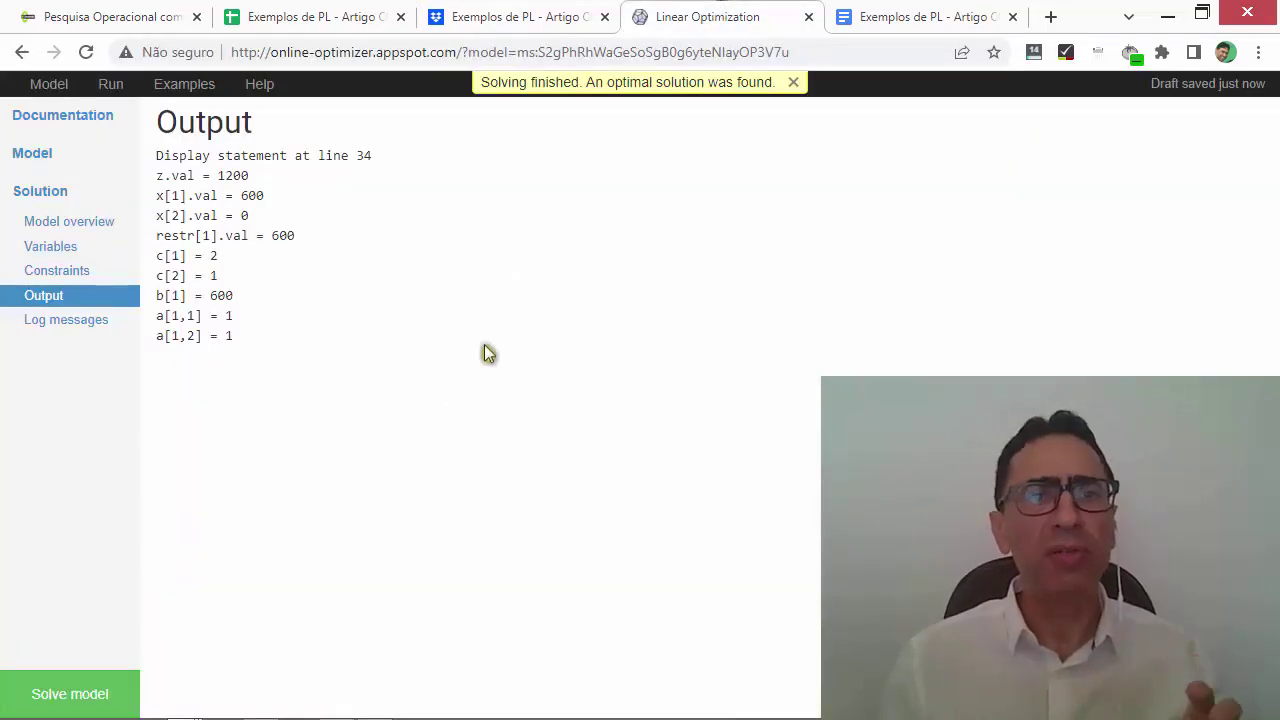
Copy example 5's Cmin minimization code through its coefficient matrix from the published document.
left_click(908, 17)
scroll(490, 373, "down", 4)
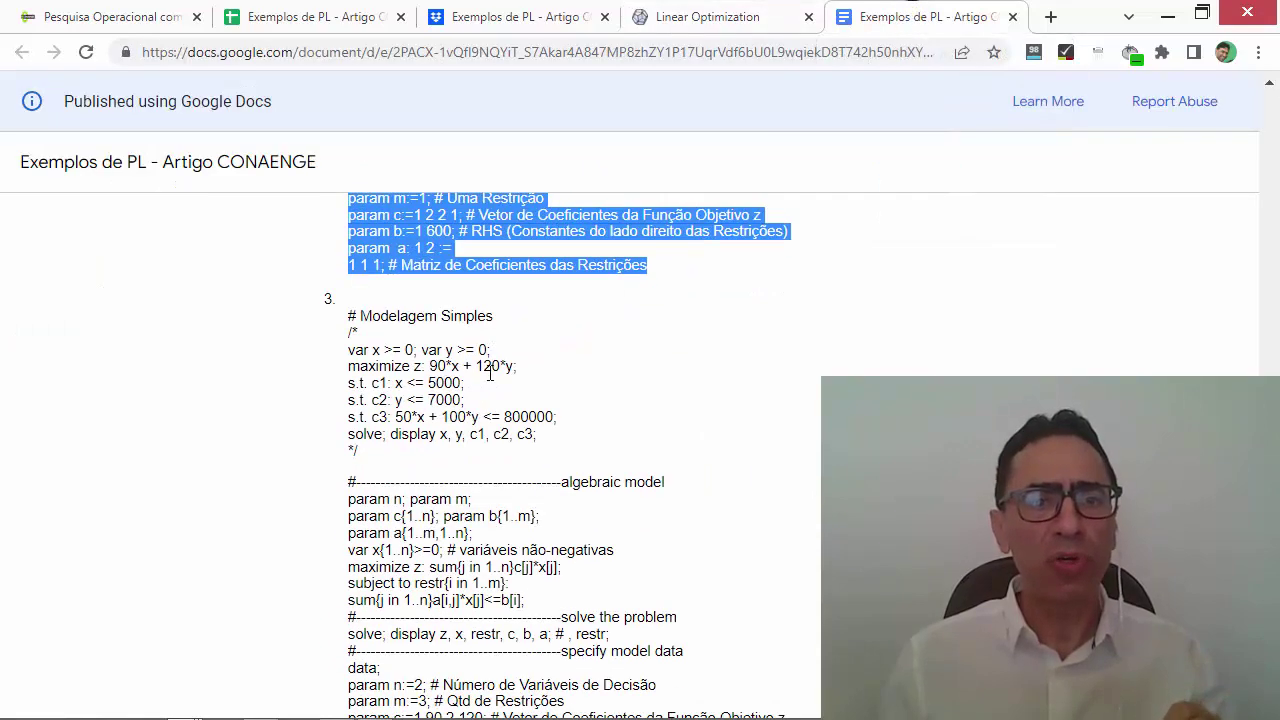
scroll(481, 352, "down", 2)
scroll(487, 367, "down", 2)
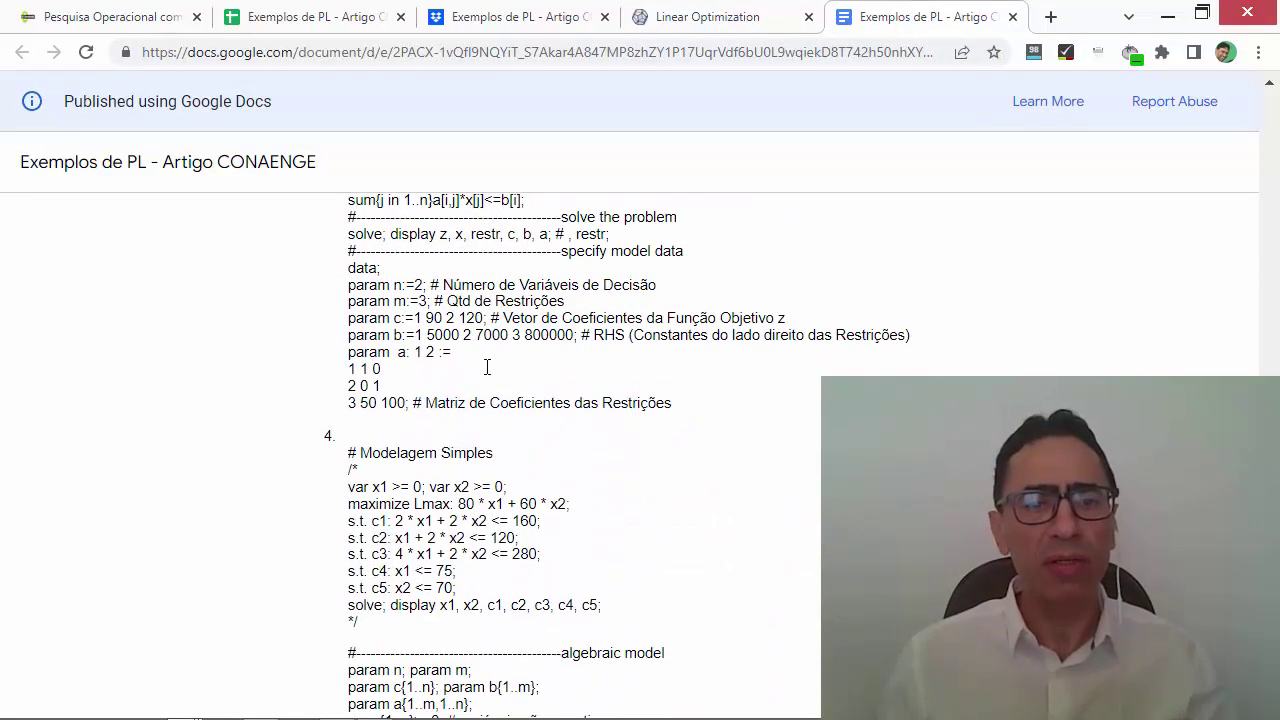
scroll(487, 367, "down", 3)
scroll(485, 366, "down", 1)
scroll(480, 352, "down", 3)
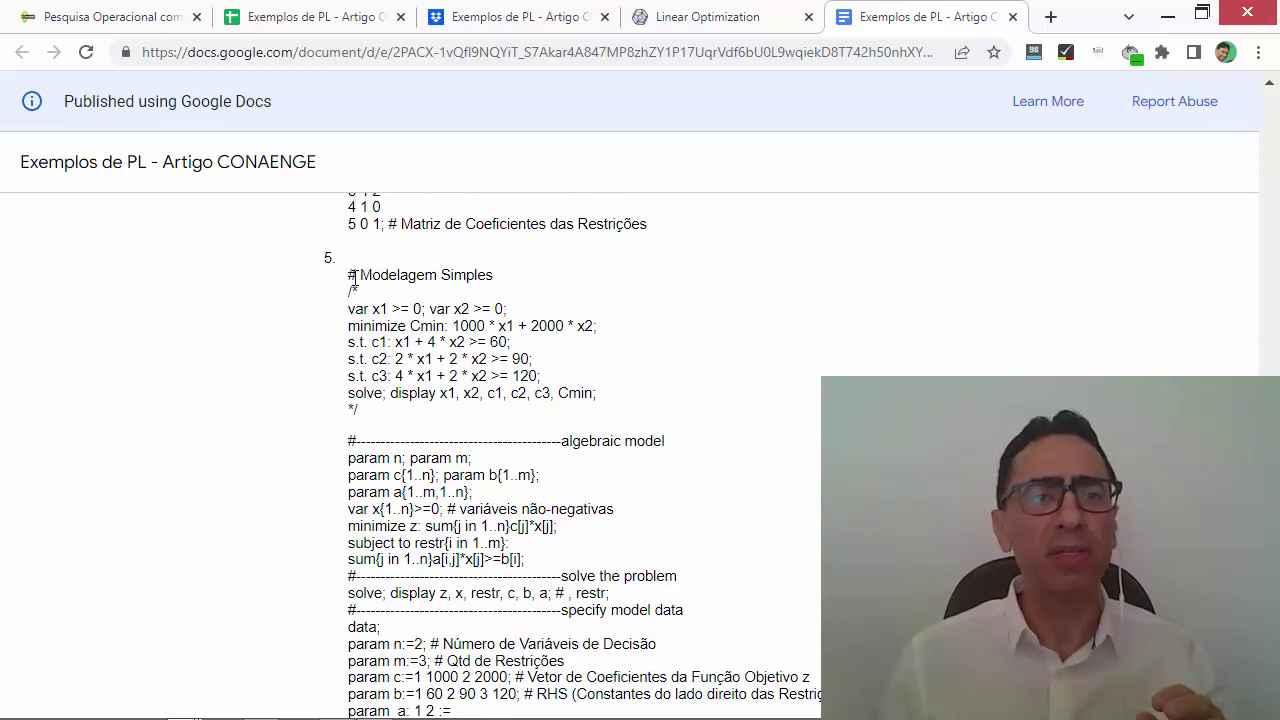
left_click_drag(349, 275, 428, 360)
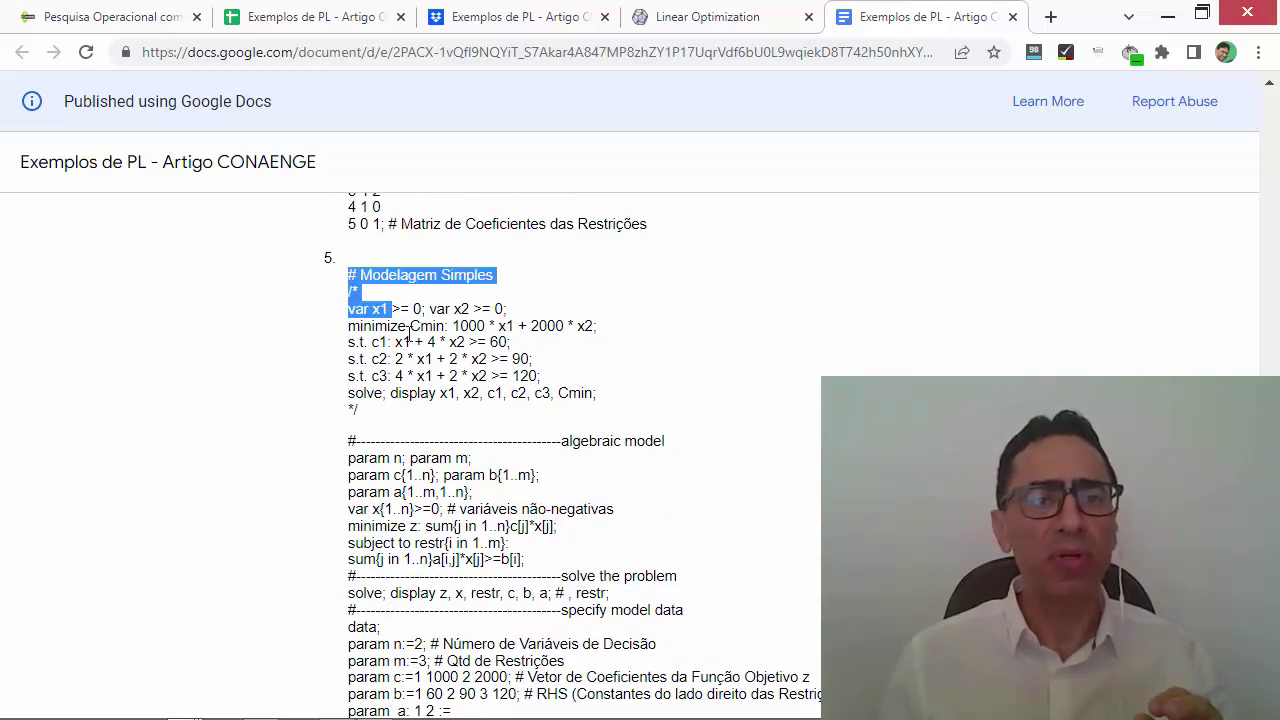
scroll(428, 360, "down", 4)
left_click_drag(687, 352, 680, 368)
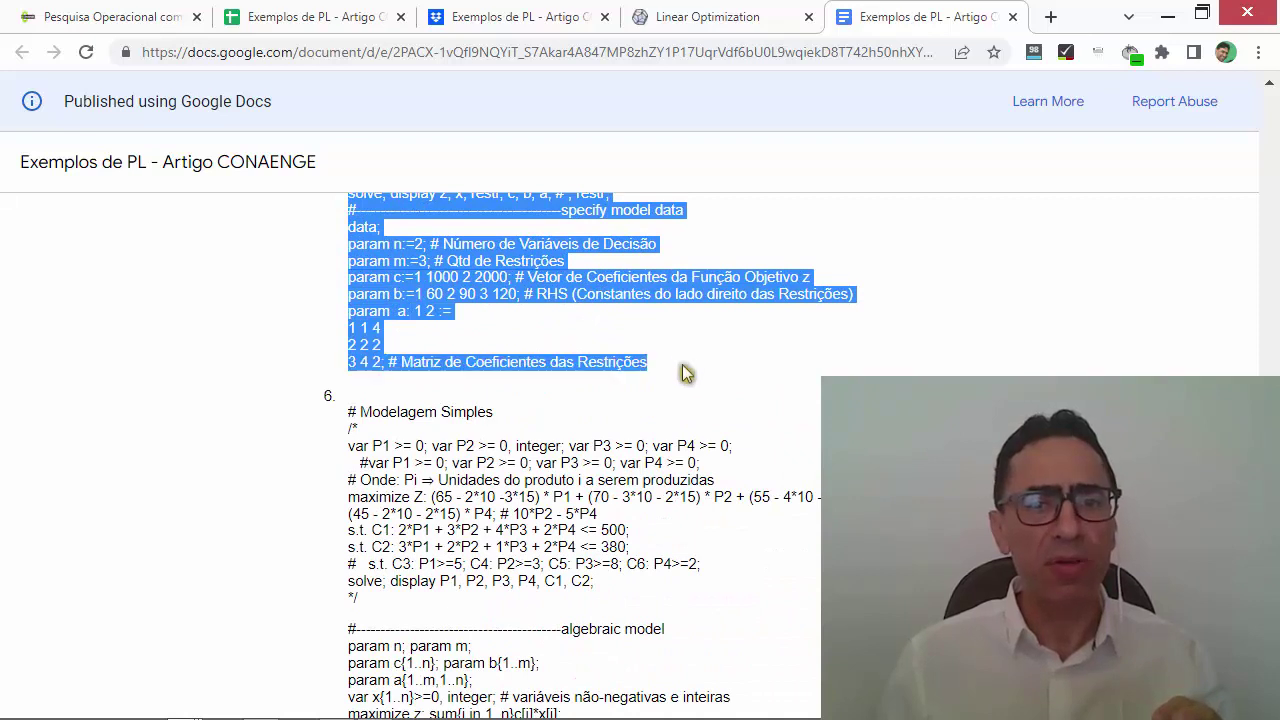
right_click(430, 262)
left_click(466, 278)
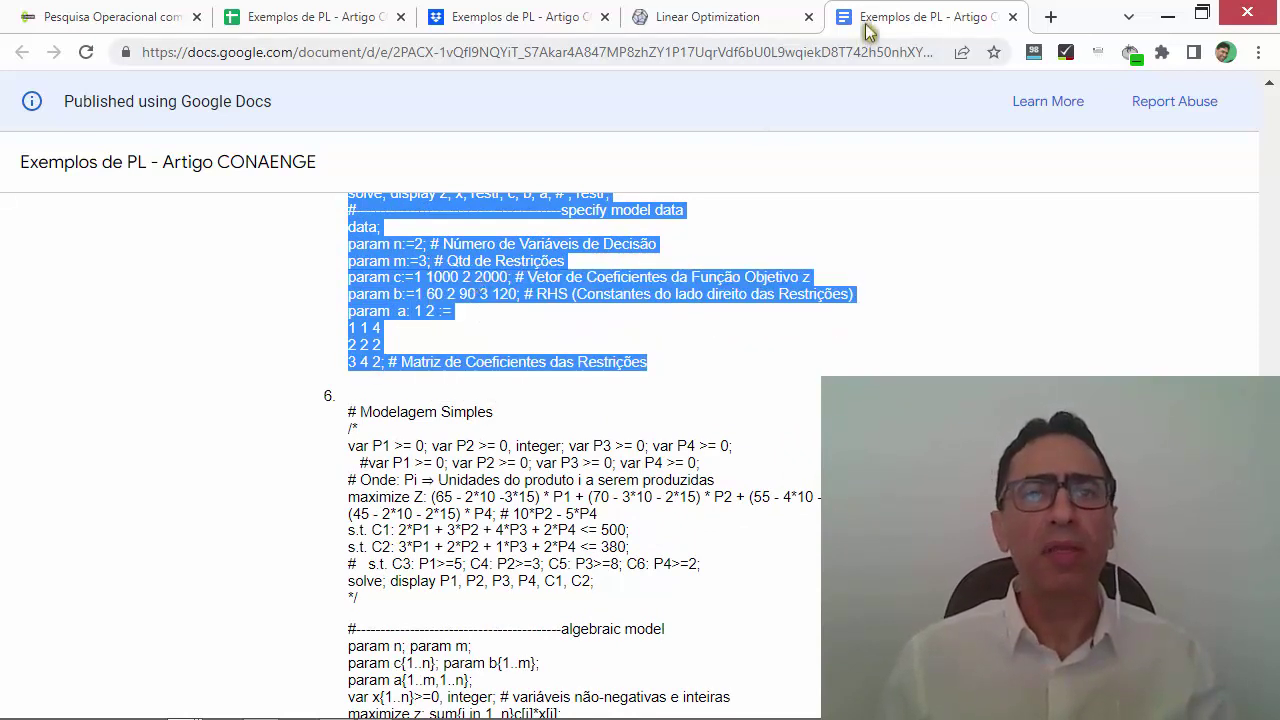
left_click(722, 18)
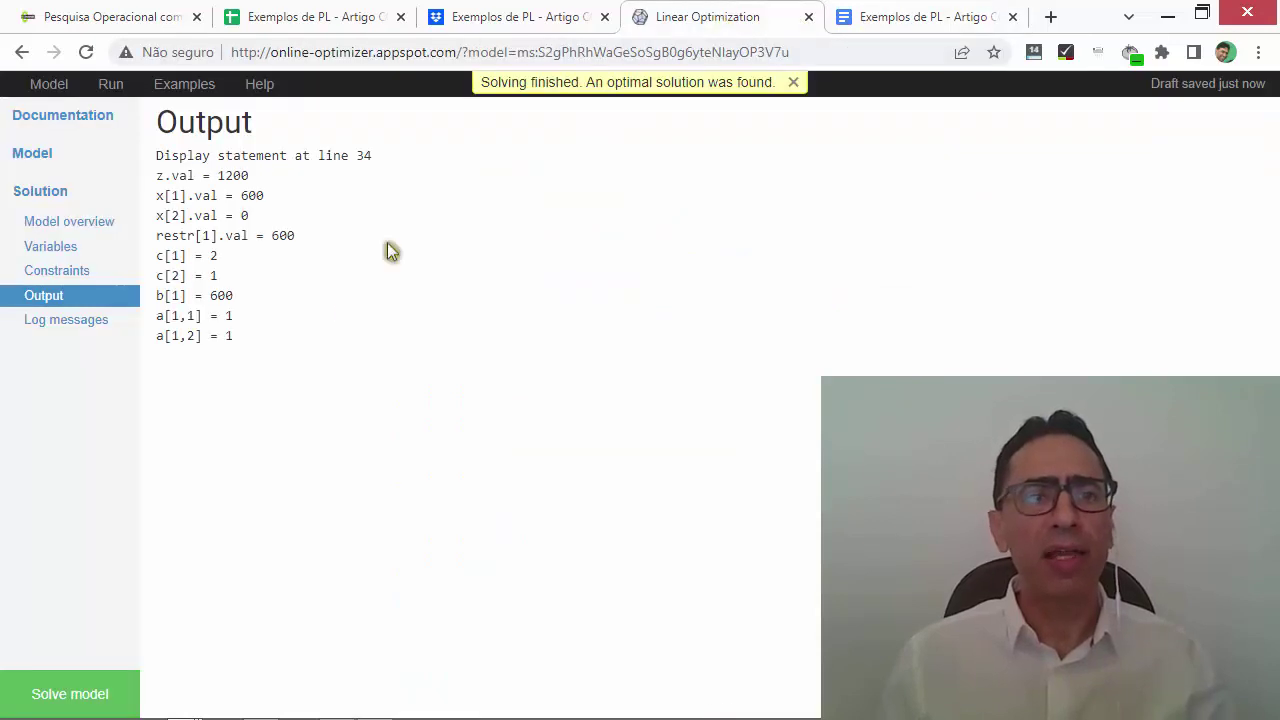
Replace the solver's model with the copied paper-factory Cmin code.
left_click(35, 157)
left_click(620, 285)
key("ctrl+a")
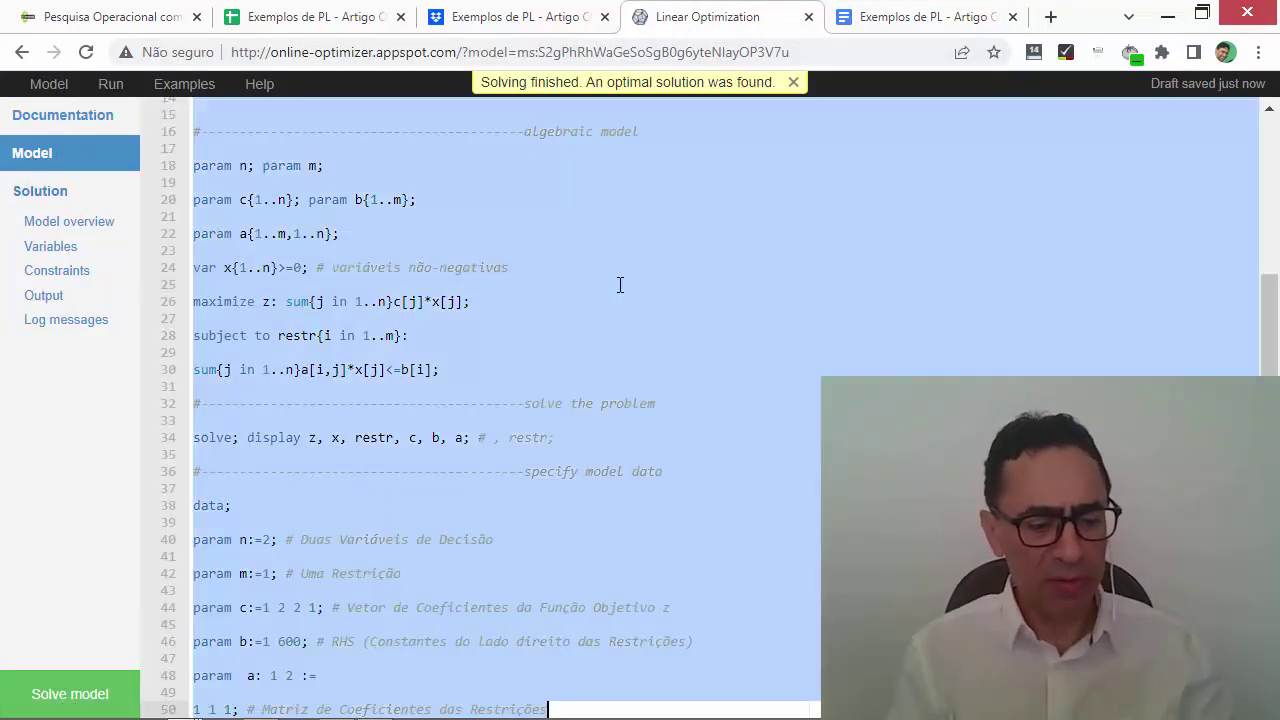
key("Delete")
key("ctrl+v")
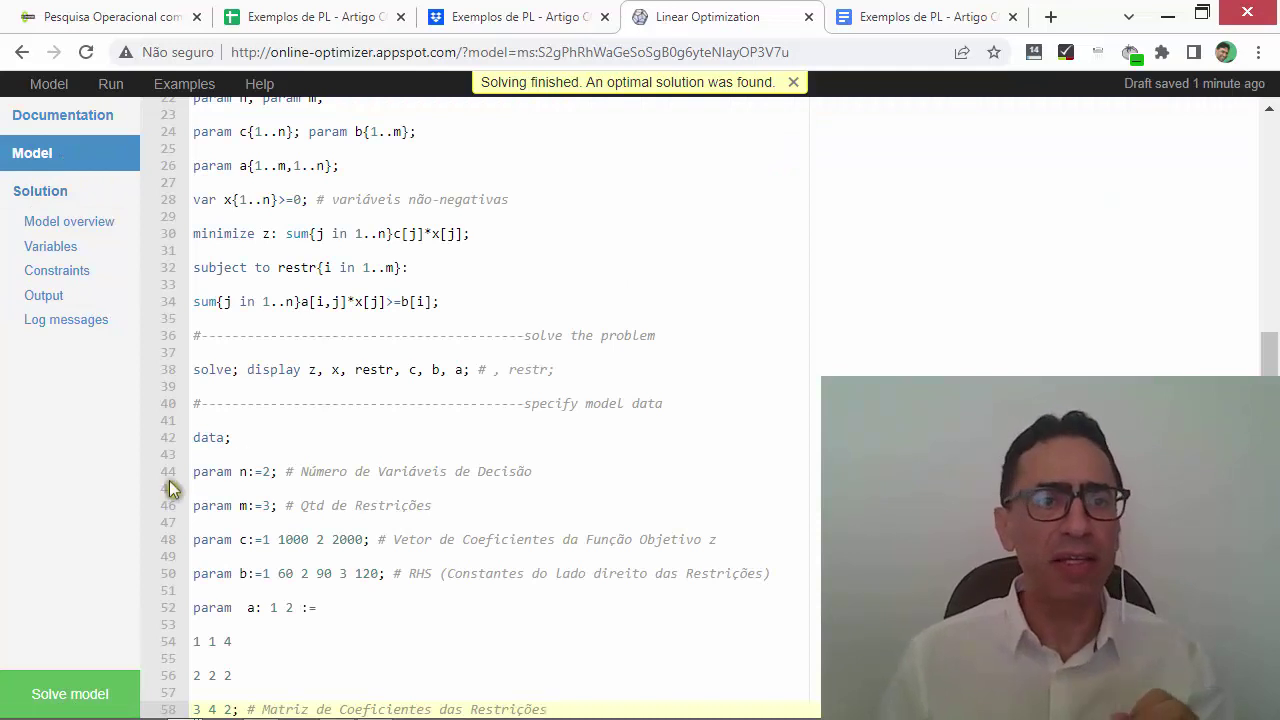
scroll(266, 357, "up", 3)
scroll(303, 413, "up", 2)
scroll(308, 400, "down", 4)
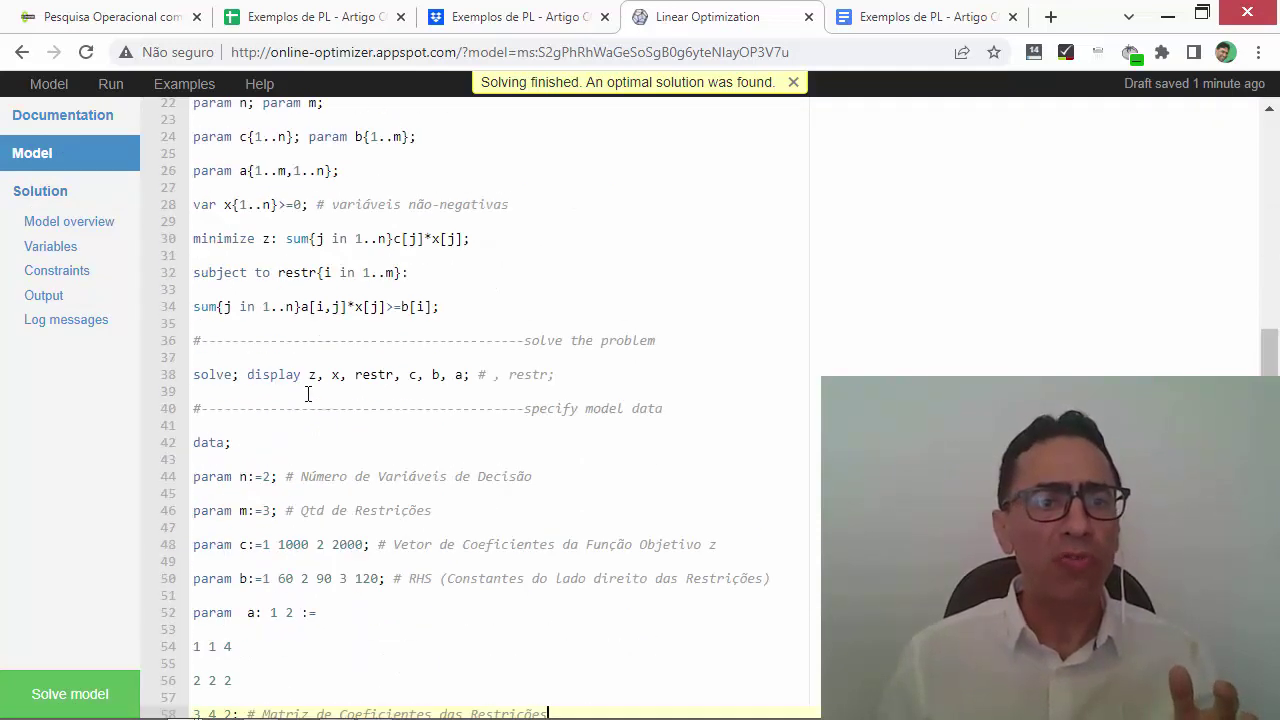
scroll(308, 360, "up", 2)
scroll(308, 300, "up", 2)
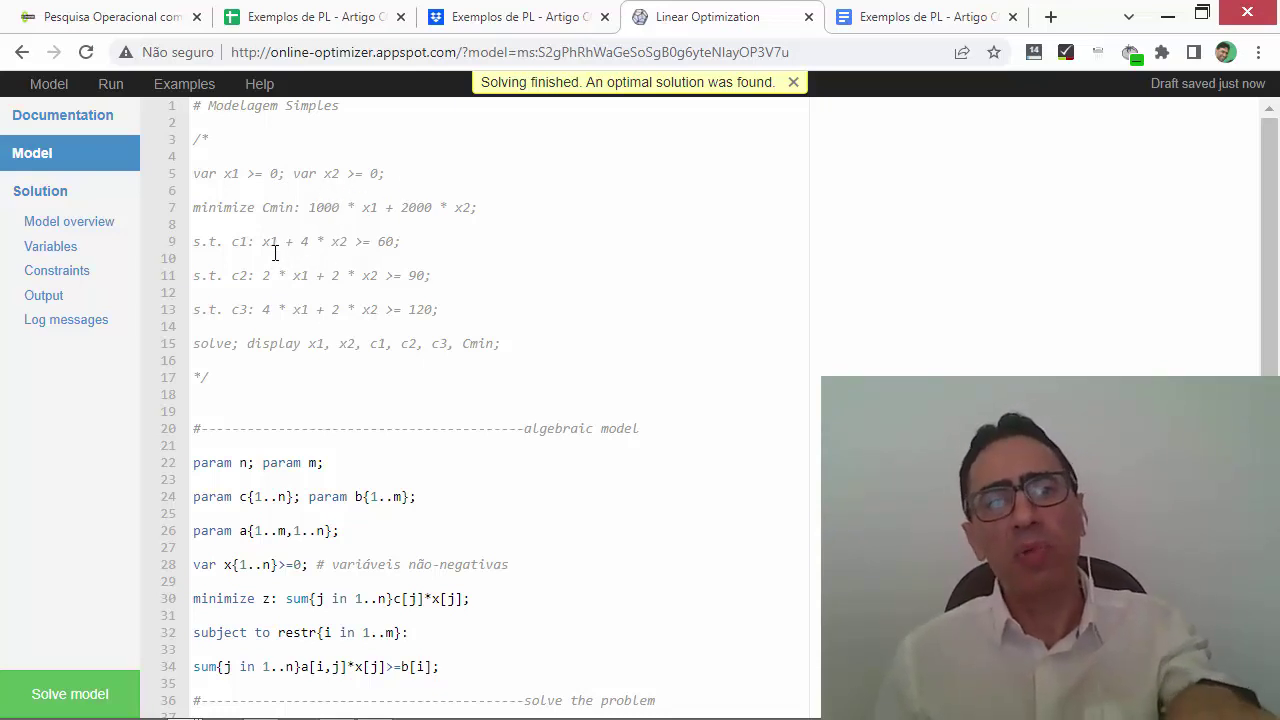
scroll(331, 300, "down", 2)
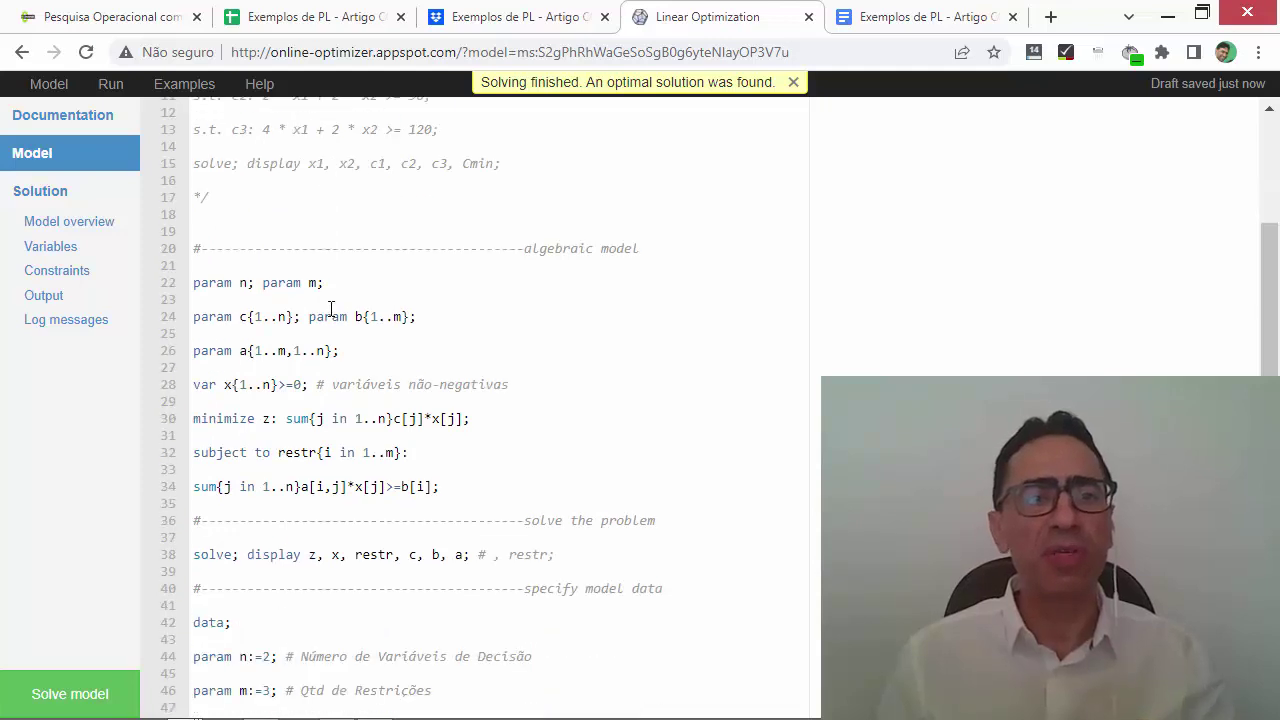
scroll(305, 482, "down", 1)
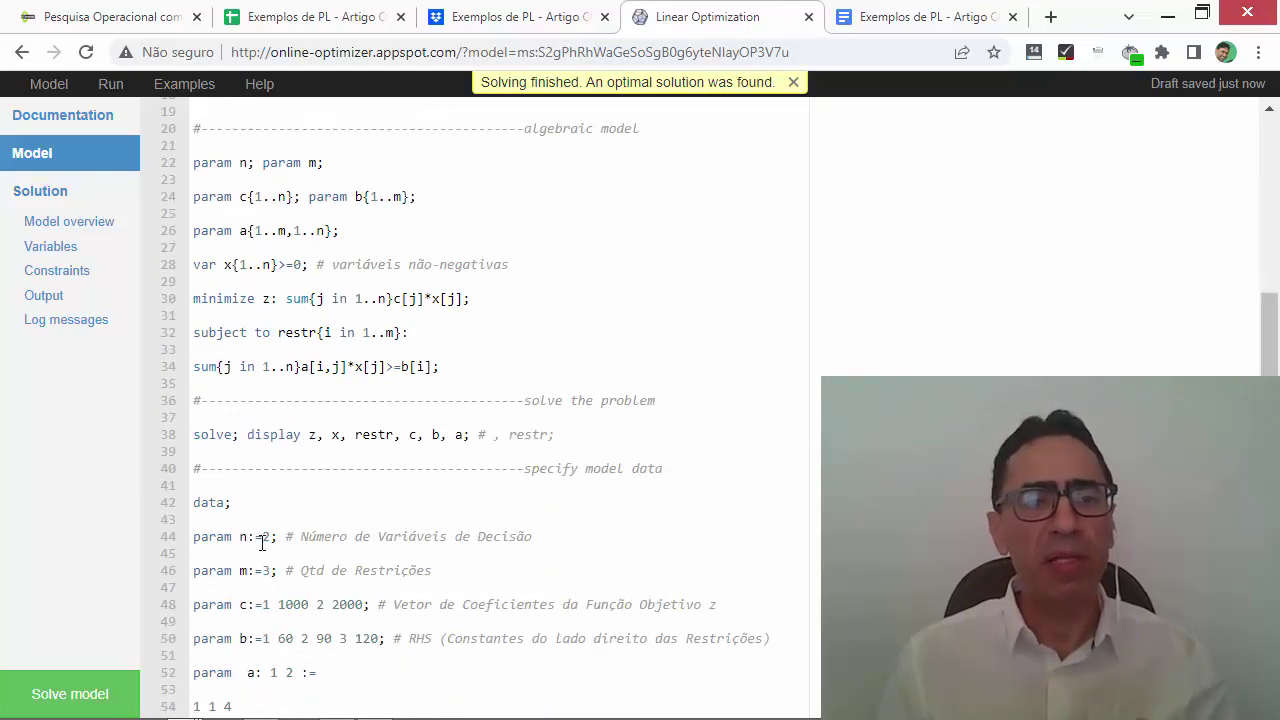
scroll(262, 541, "down", 1)
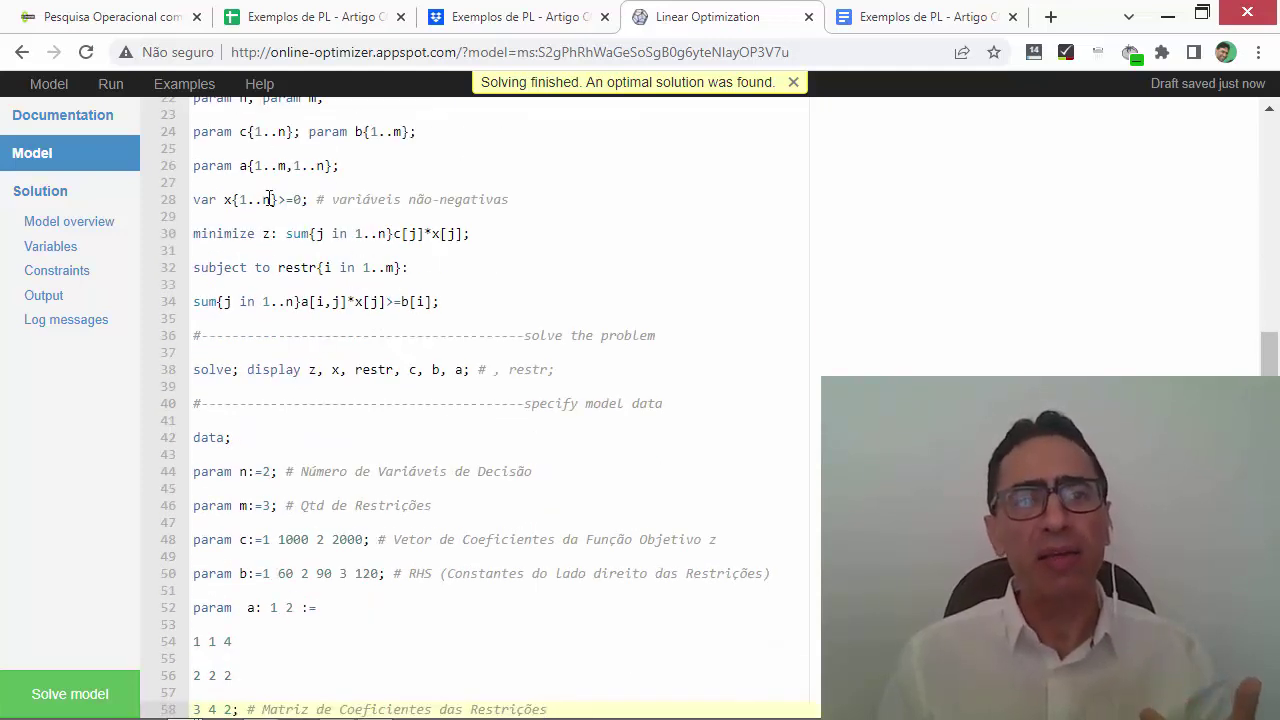
scroll(320, 223, "up", 1)
scroll(317, 243, "down", 1)
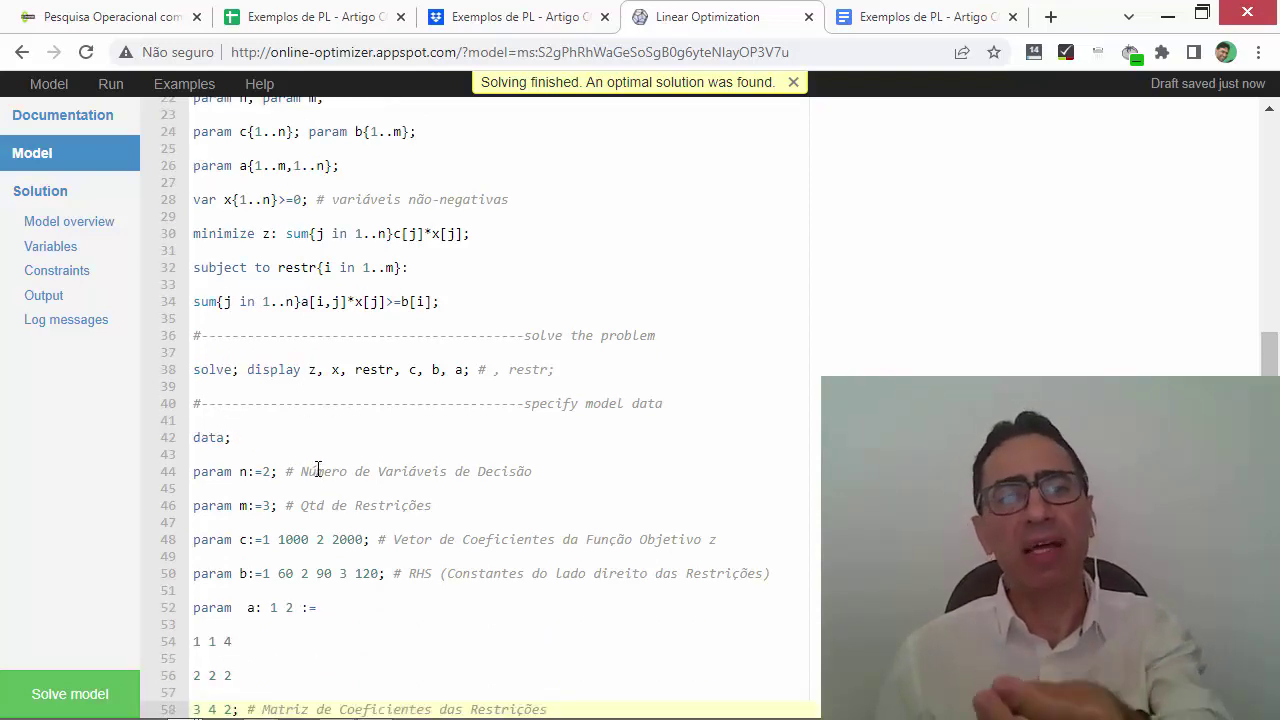
Solve the paper-factory model and review its overview, variables (x[1]=40, x[2]=5) and output, minimum cost 50000.
left_click(65, 695)
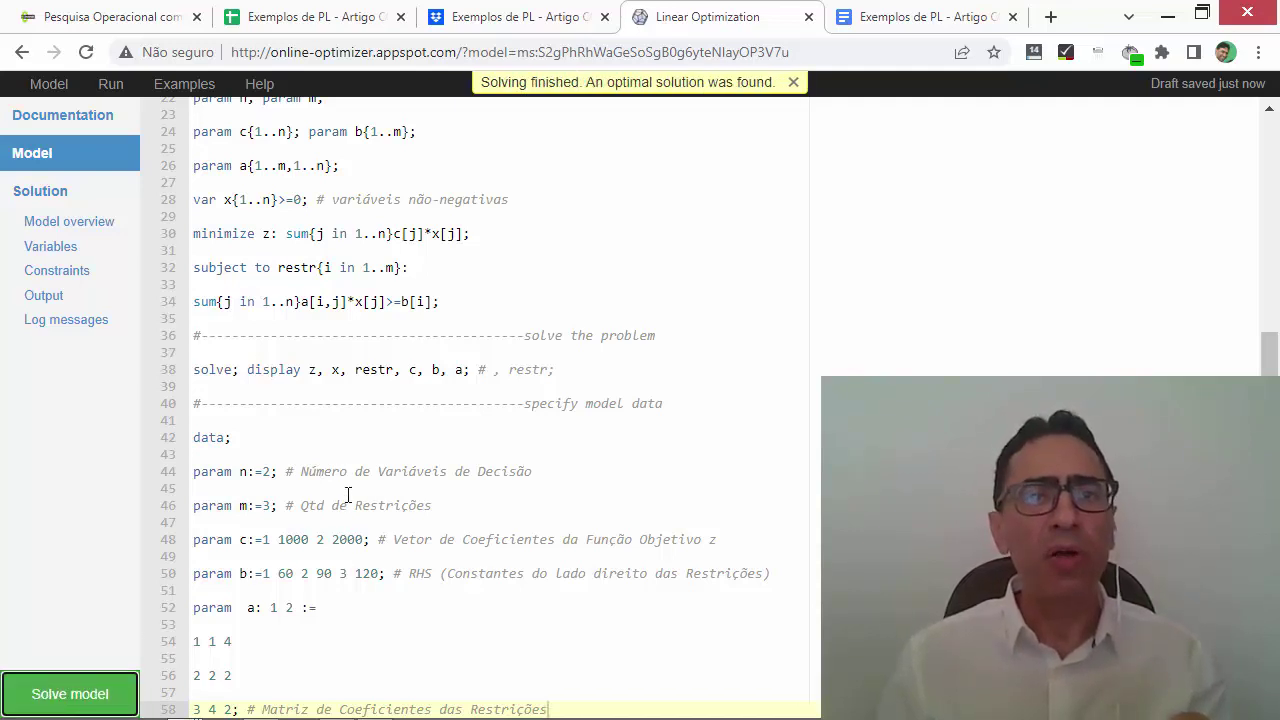
left_click(70, 224)
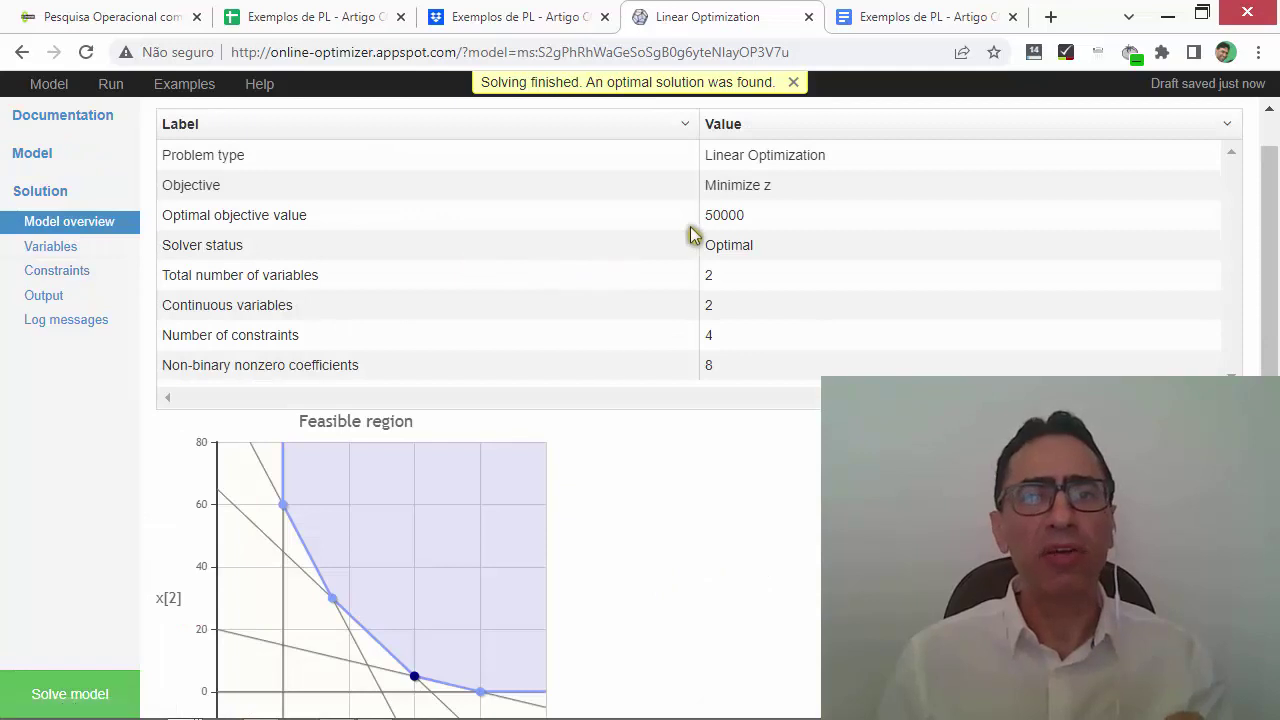
left_click(88, 248)
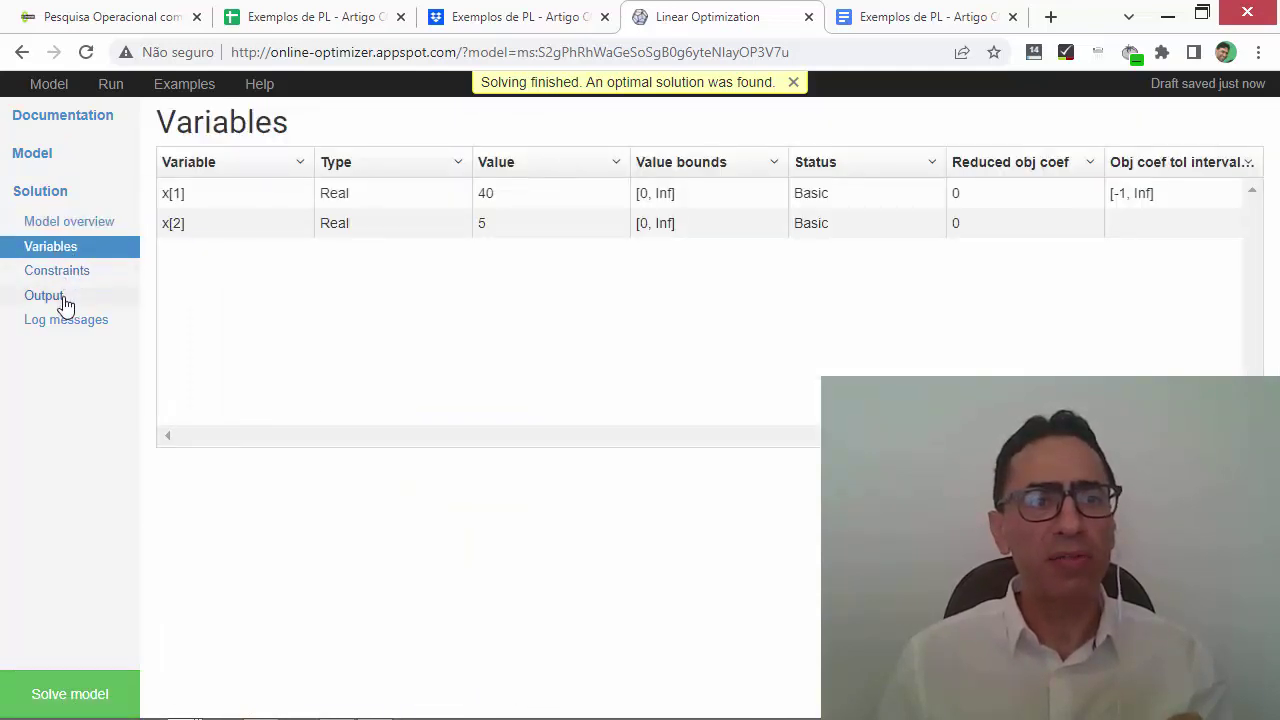
left_click(32, 297)
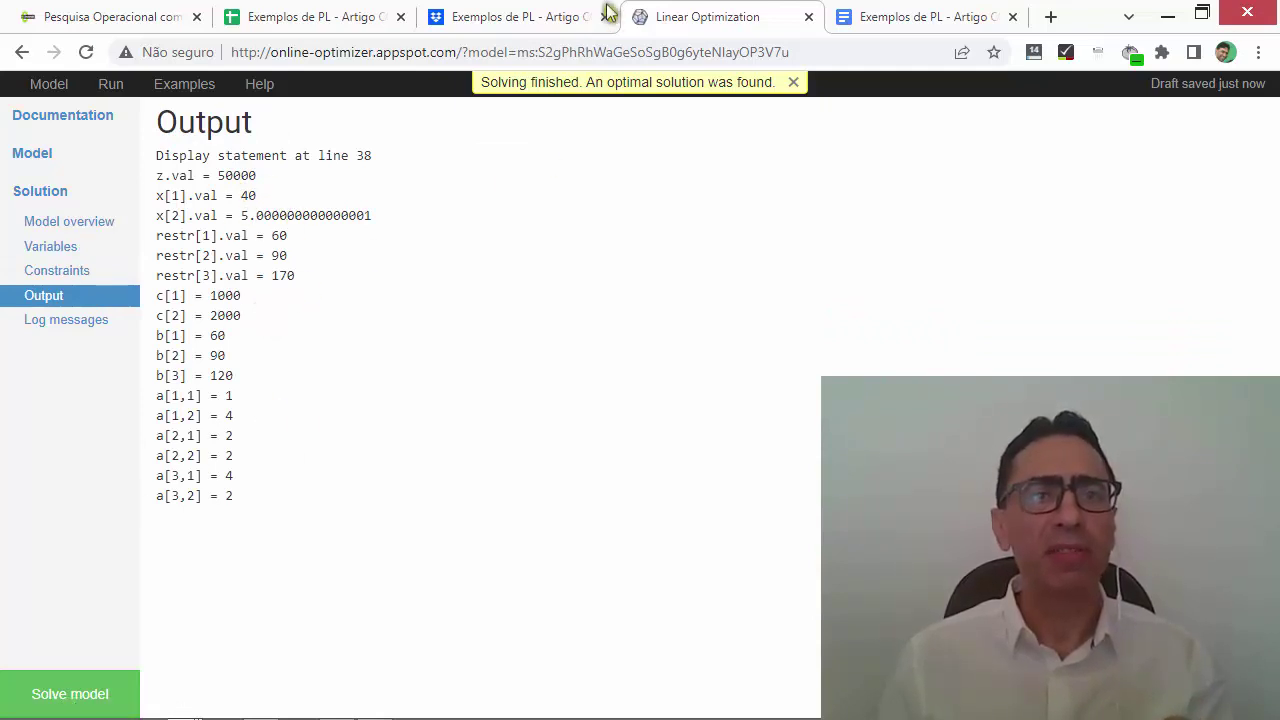
Bring up the Ex 5 paper-factory sheet in Dropbox, then the Google Sheets spreadsheet.
left_click(540, 16)
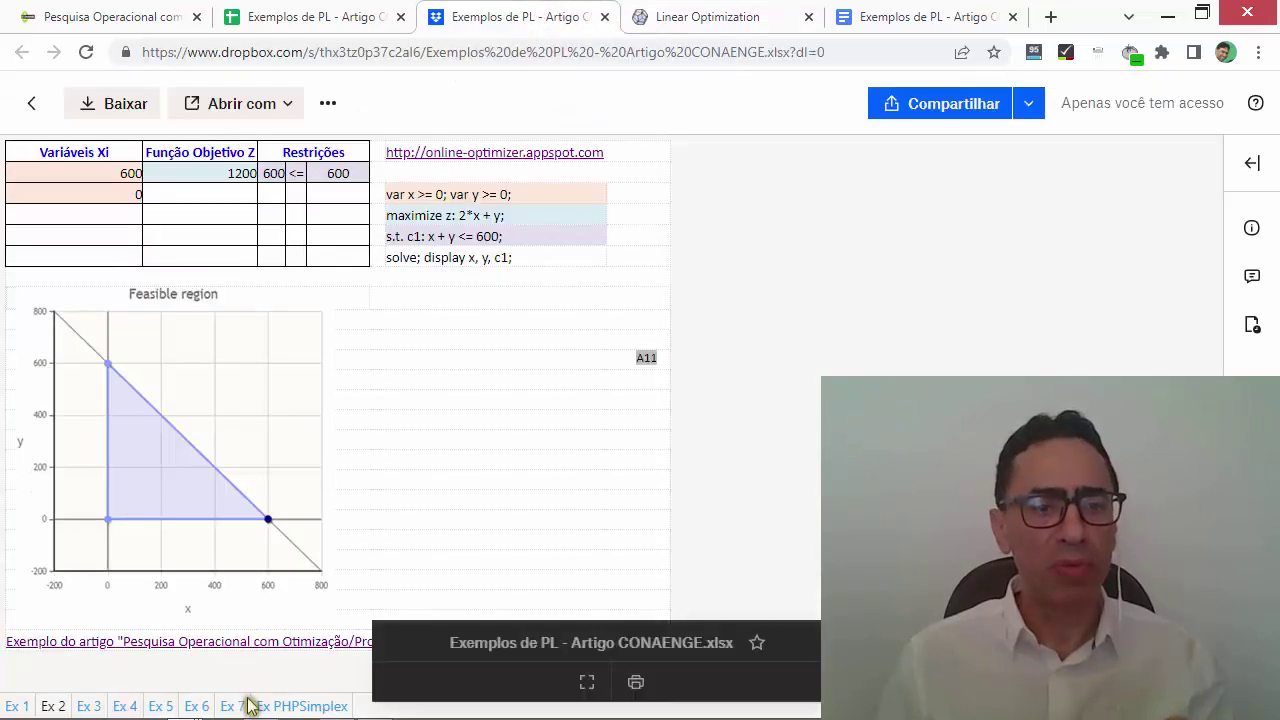
left_click(161, 706)
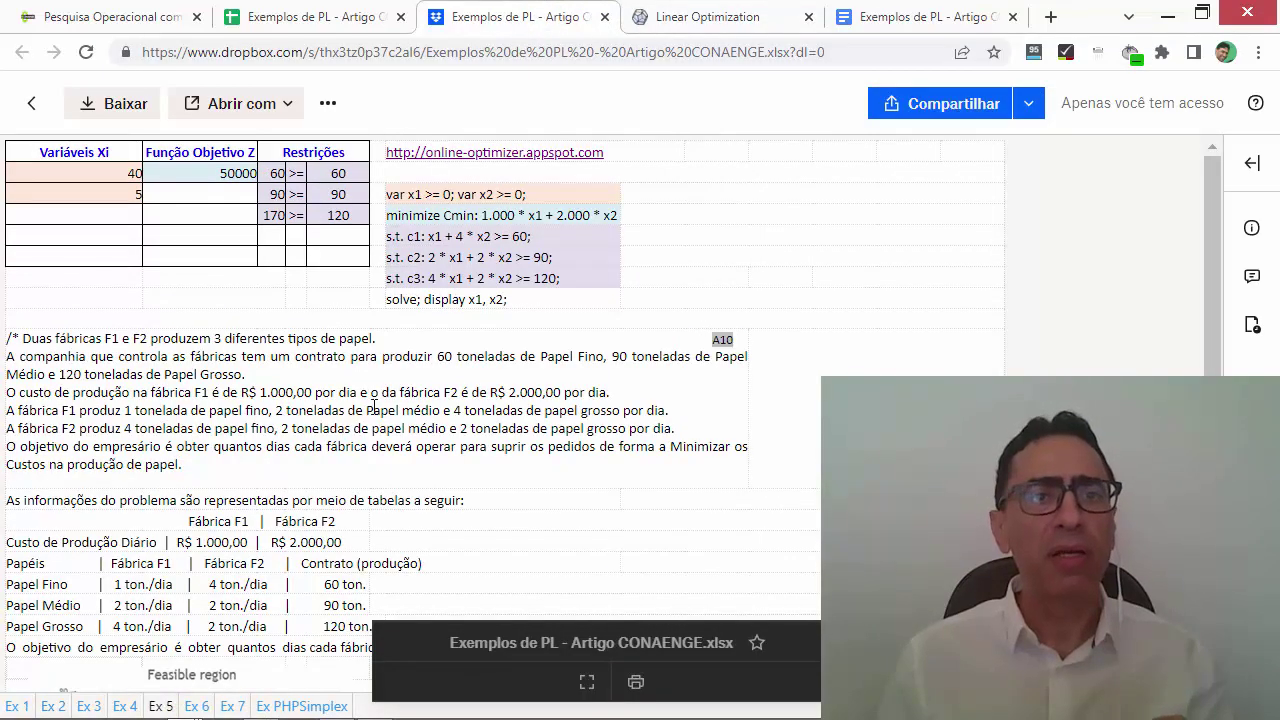
left_click(340, 18)
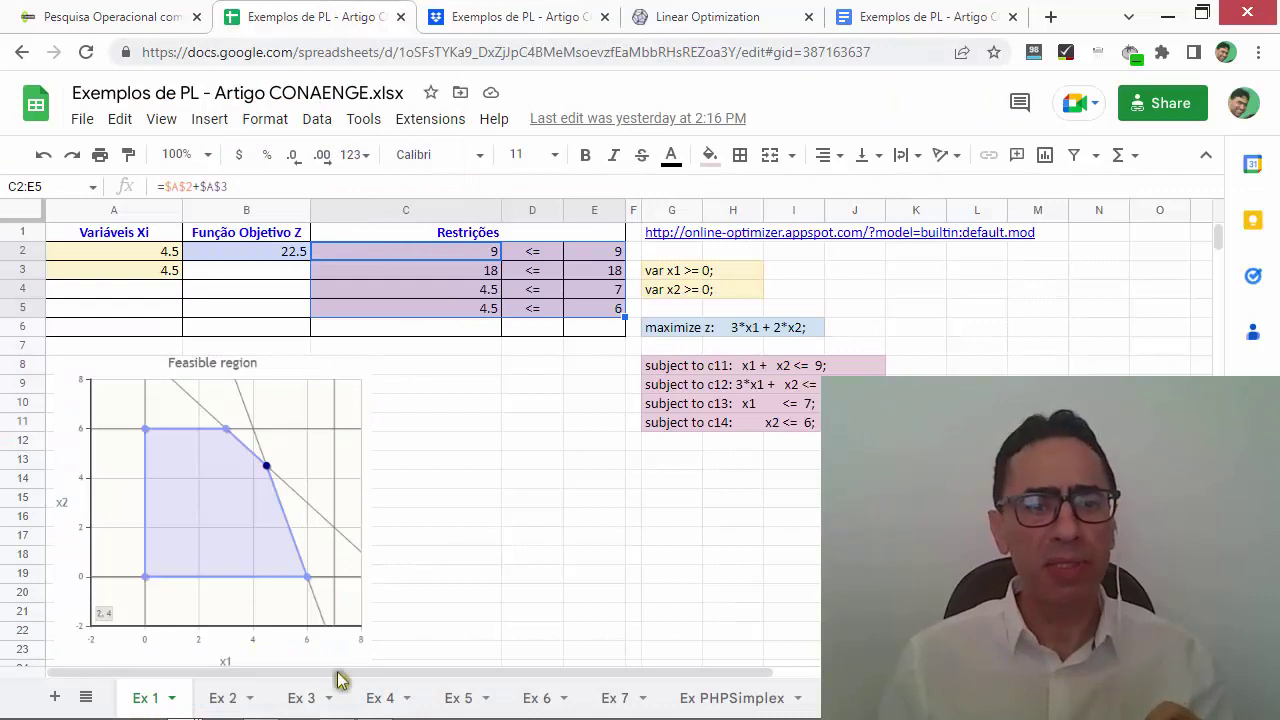
Show the Google Sheets Ex 5 sheet, whose Z = 50000 at x1 = 40, x2 = 5 matches the solver.
left_click(460, 700)
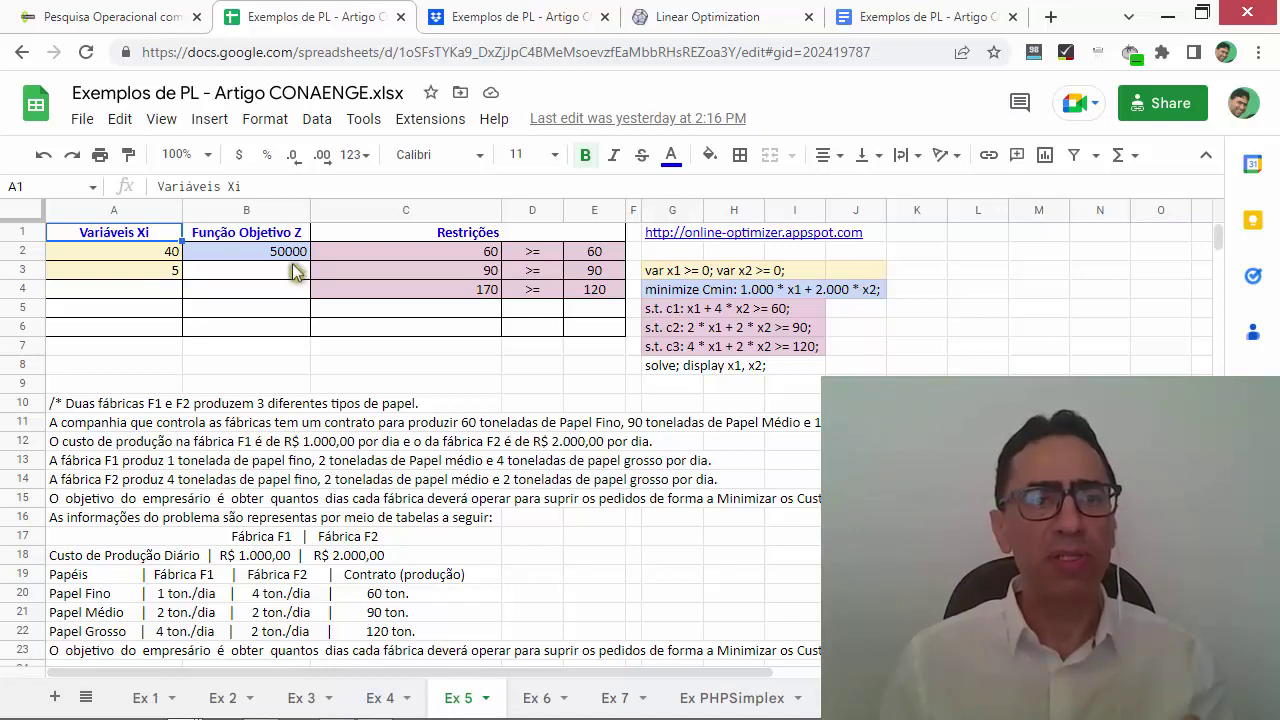
Back in the solver, highlight the z and x[1] results and show the overview with objective 50000.
left_click(527, 17)
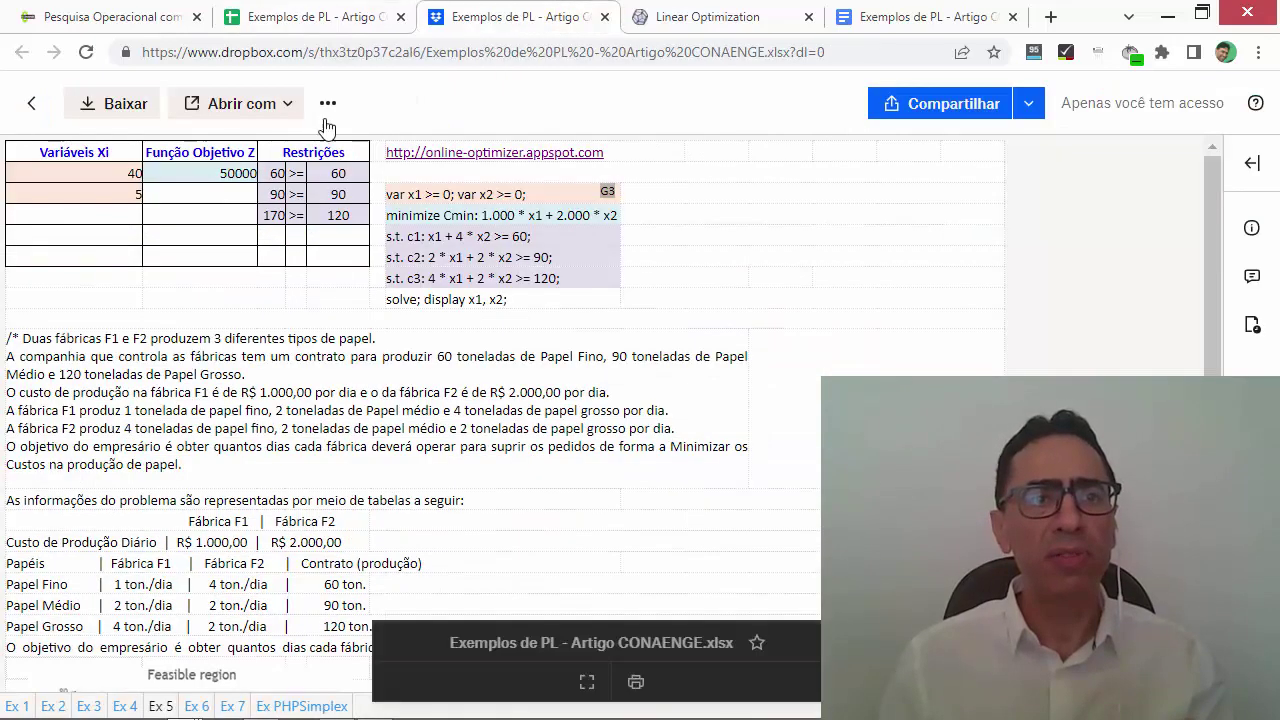
left_click(655, 20)
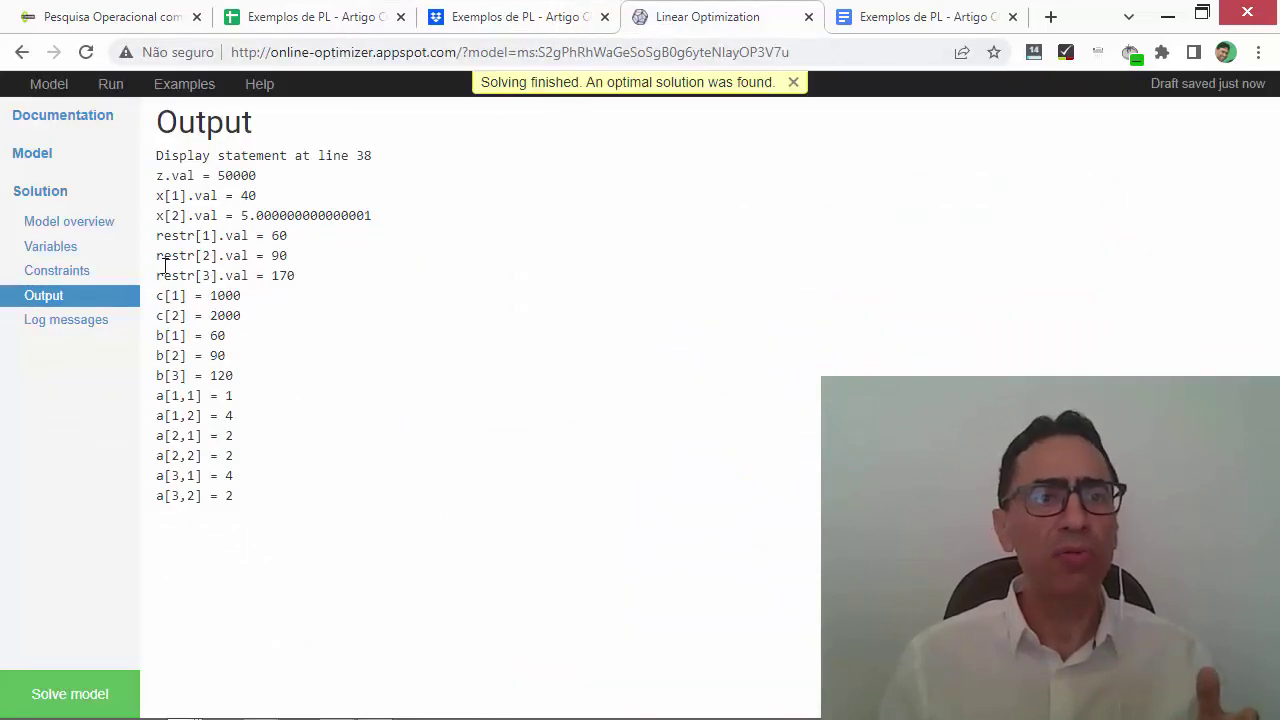
left_click_drag(157, 176, 274, 188)
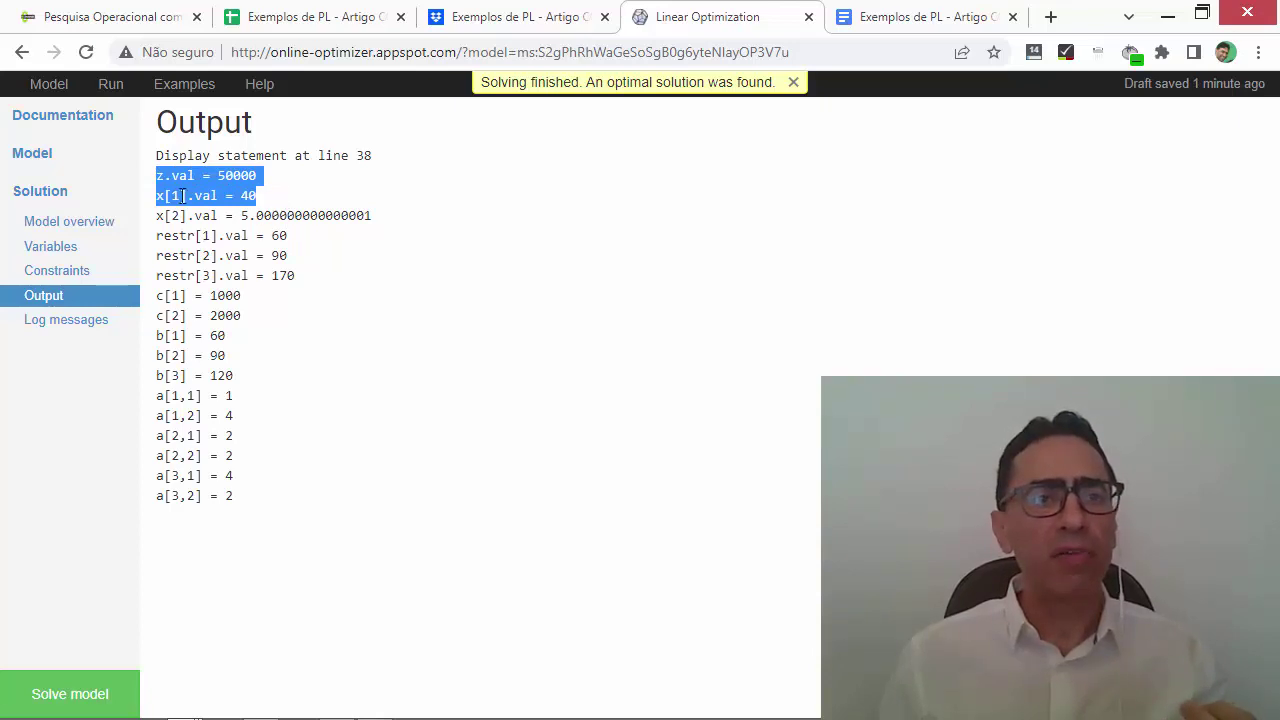
left_click(75, 222)
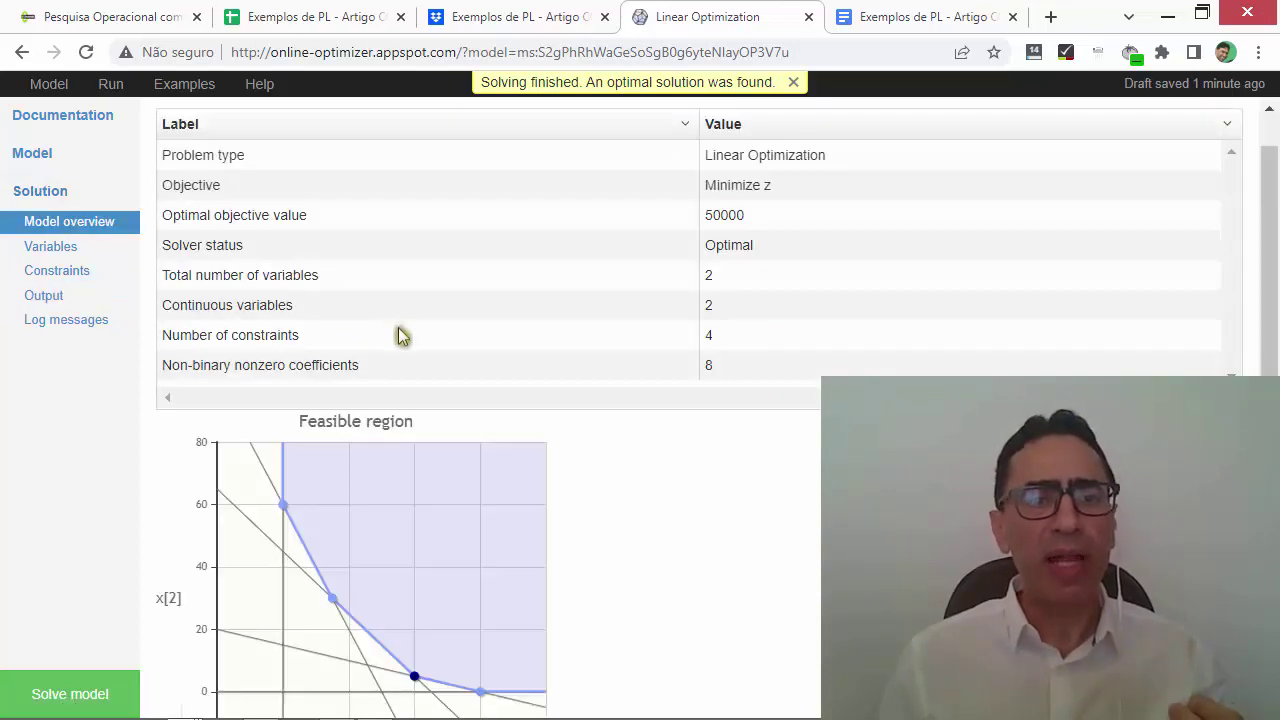
Review the feasible-region chart's optimal vertex at (40, 5), then return to the published examples document.
scroll(400, 340, "down", 1)
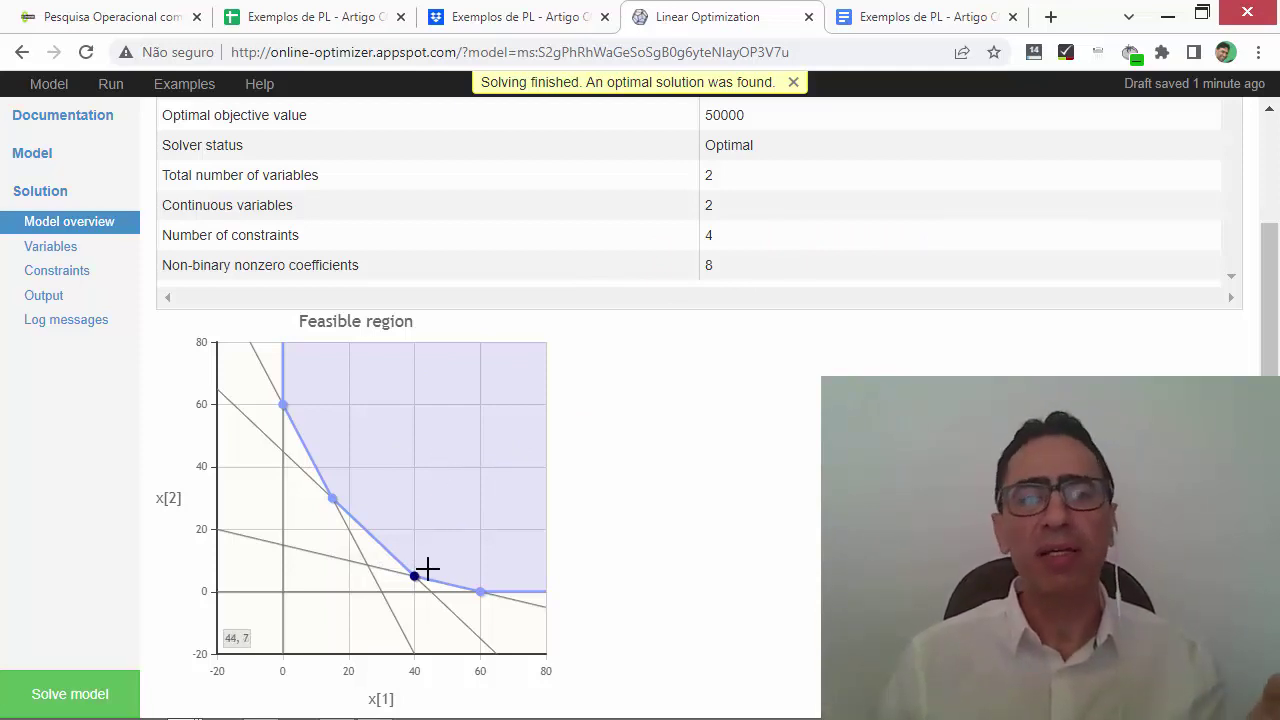
mouse_move(414, 677)
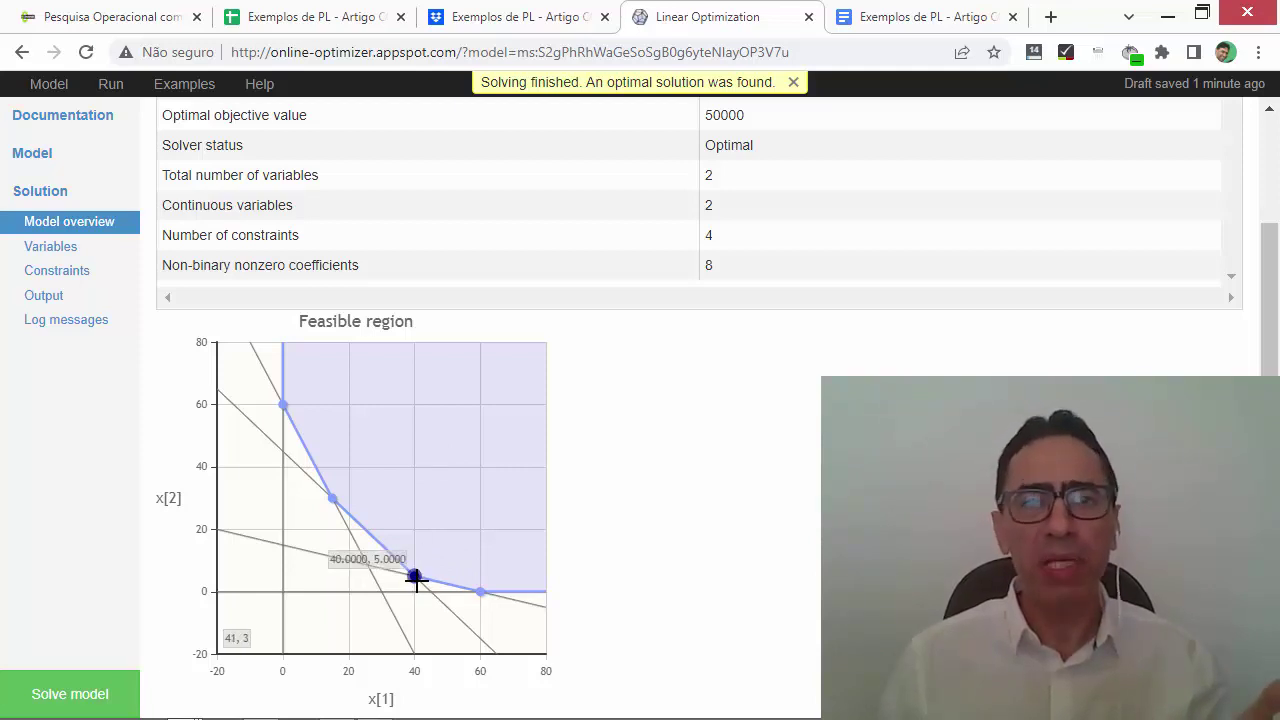
left_click(900, 17)
Scroll the published examples past example 7 to the 'A portfolio selection problem' link (item 8).
scroll(605, 338, "down", 3)
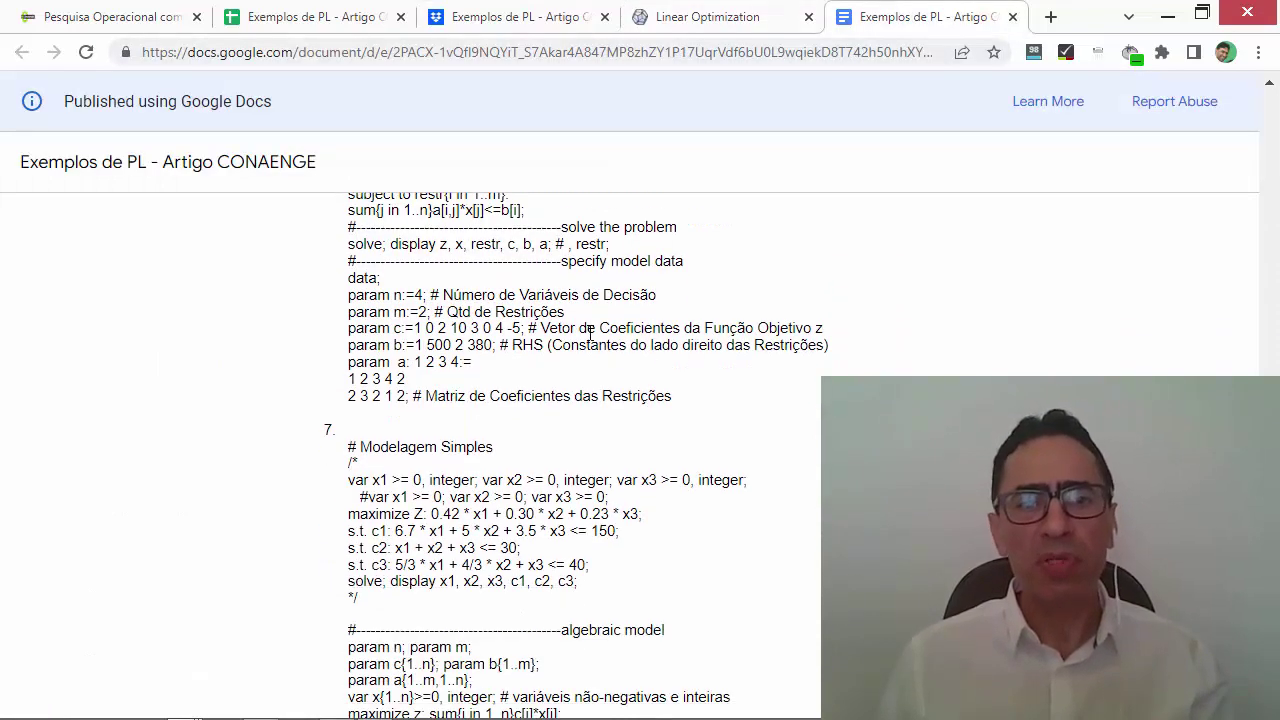
scroll(517, 387, "down", 1)
scroll(517, 387, "down", 1)
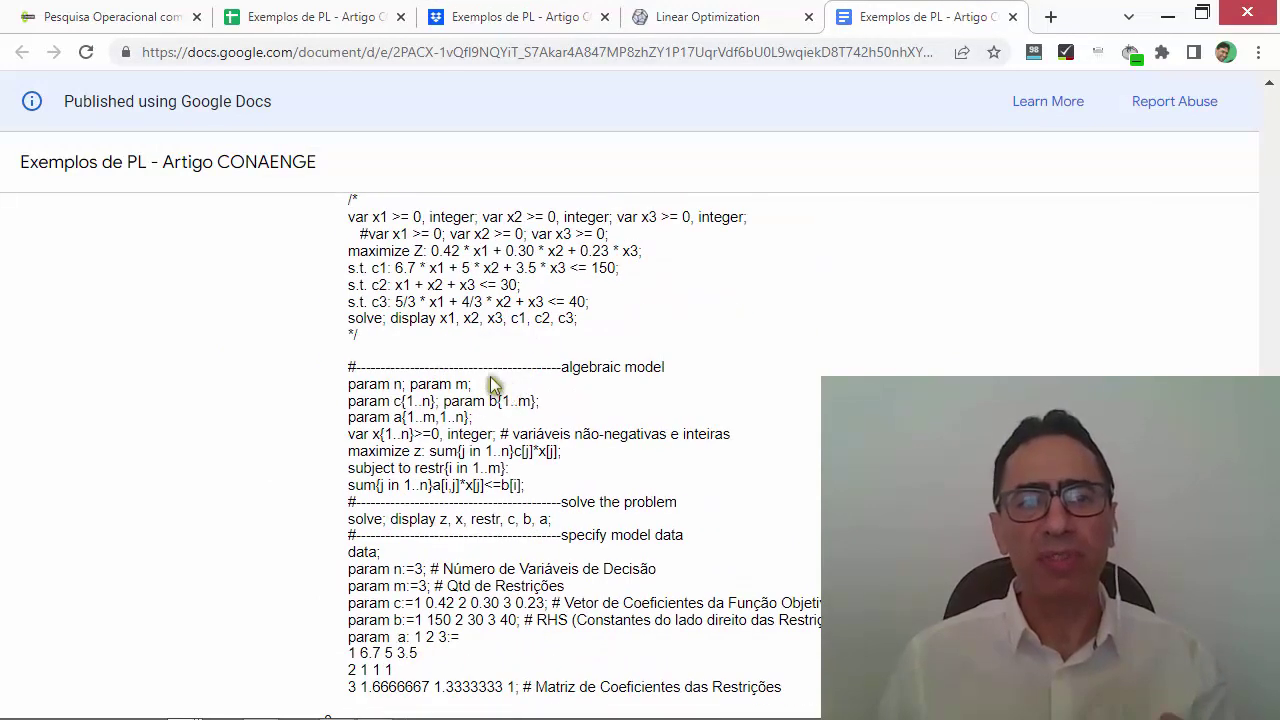
scroll(485, 375, "up", 1)
scroll(474, 366, "up", 2)
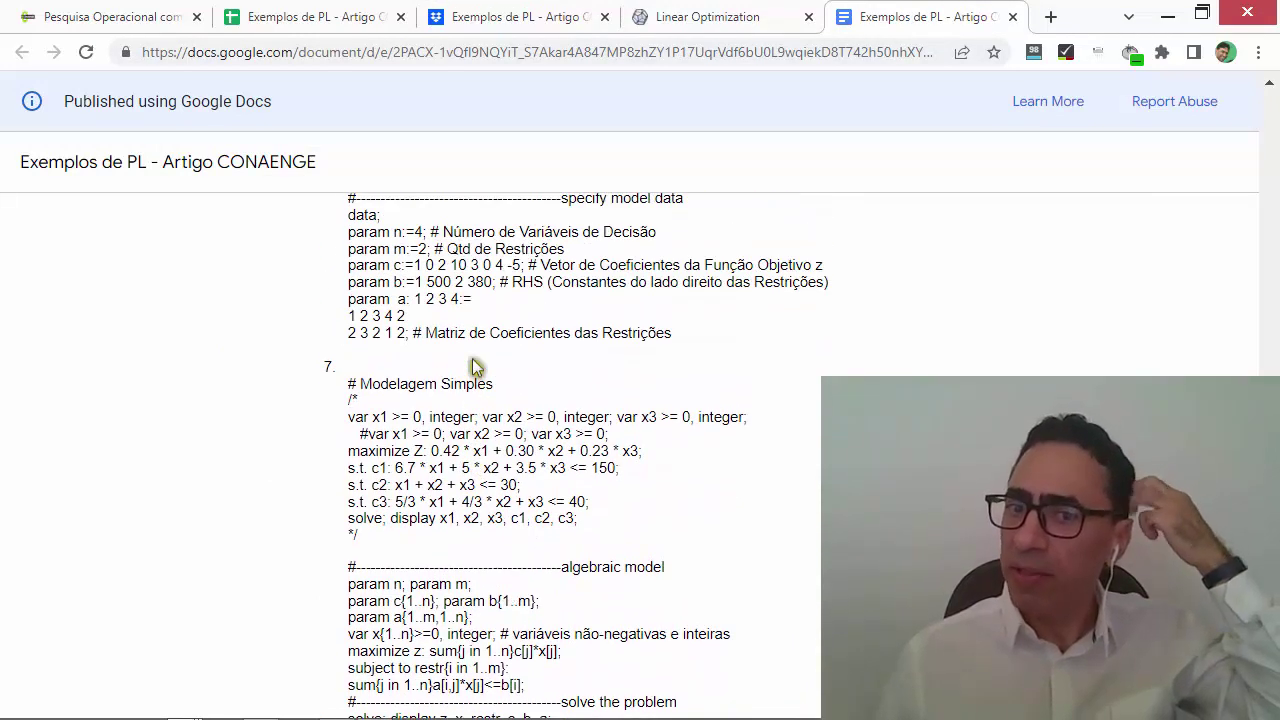
scroll(474, 366, "down", 1)
scroll(472, 358, "down", 2)
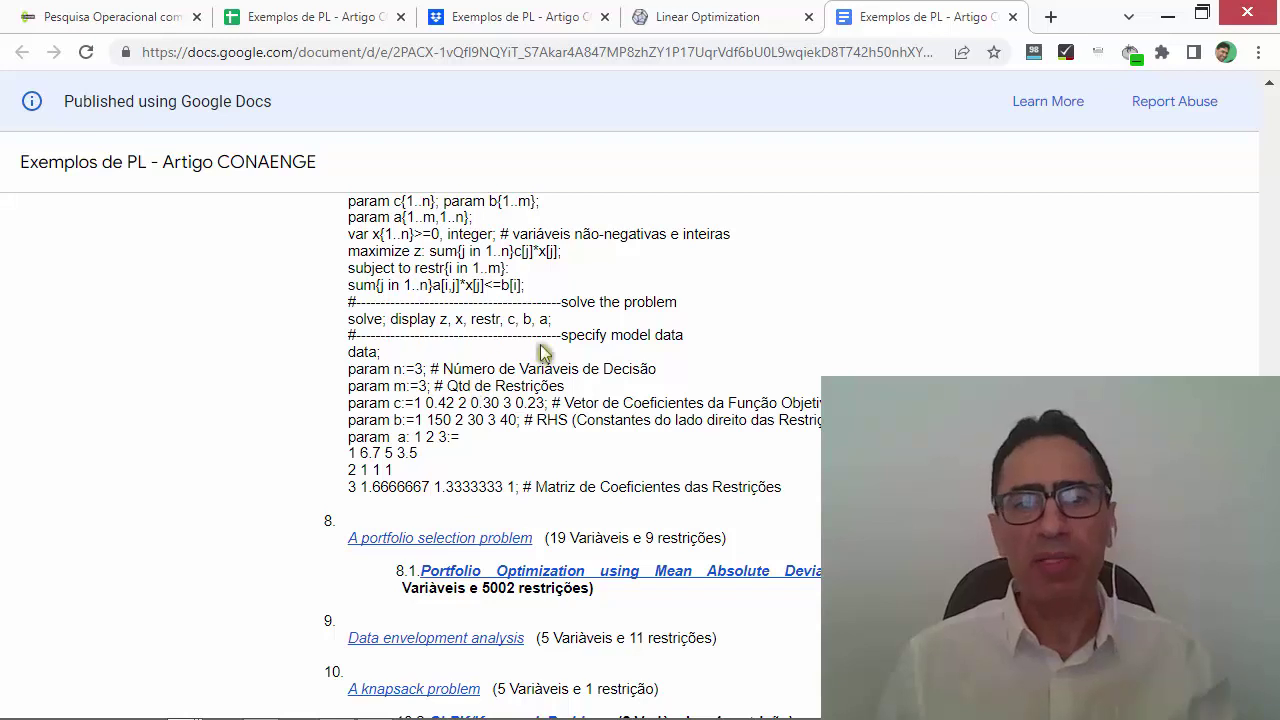
scroll(540, 365, "down", 1)
scroll(540, 370, "down", 2)
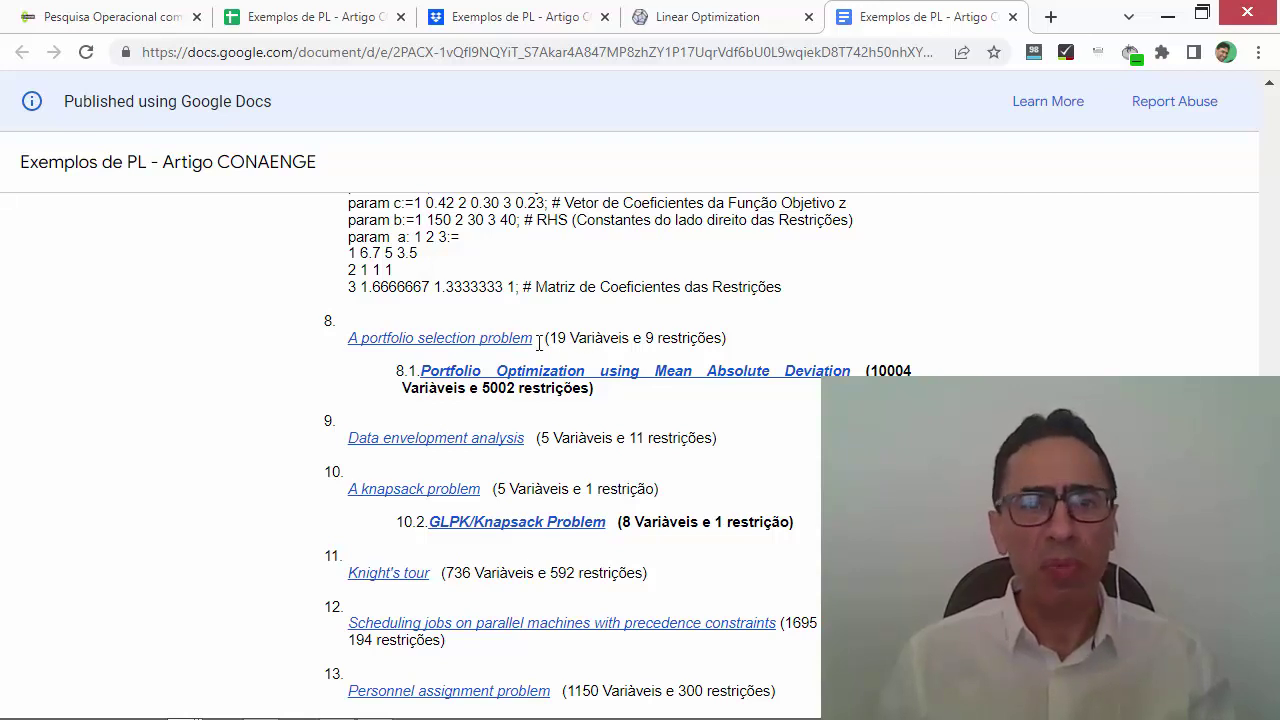
left_click(505, 350)
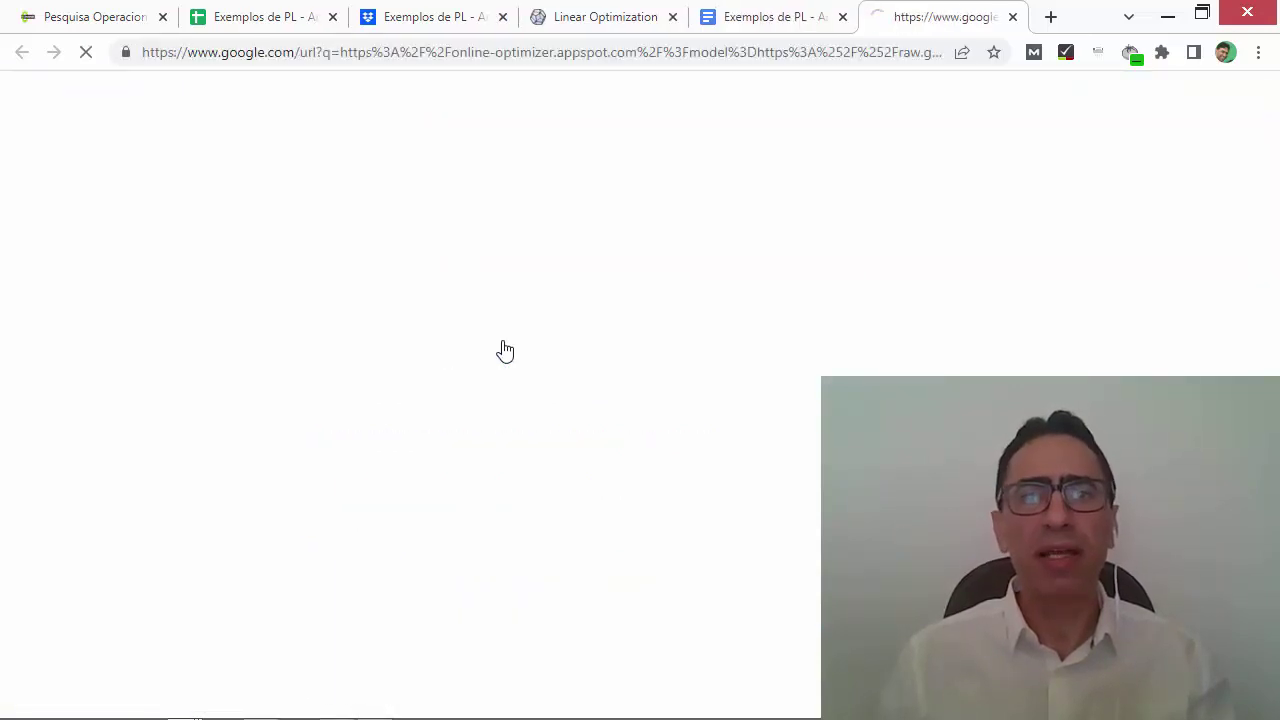